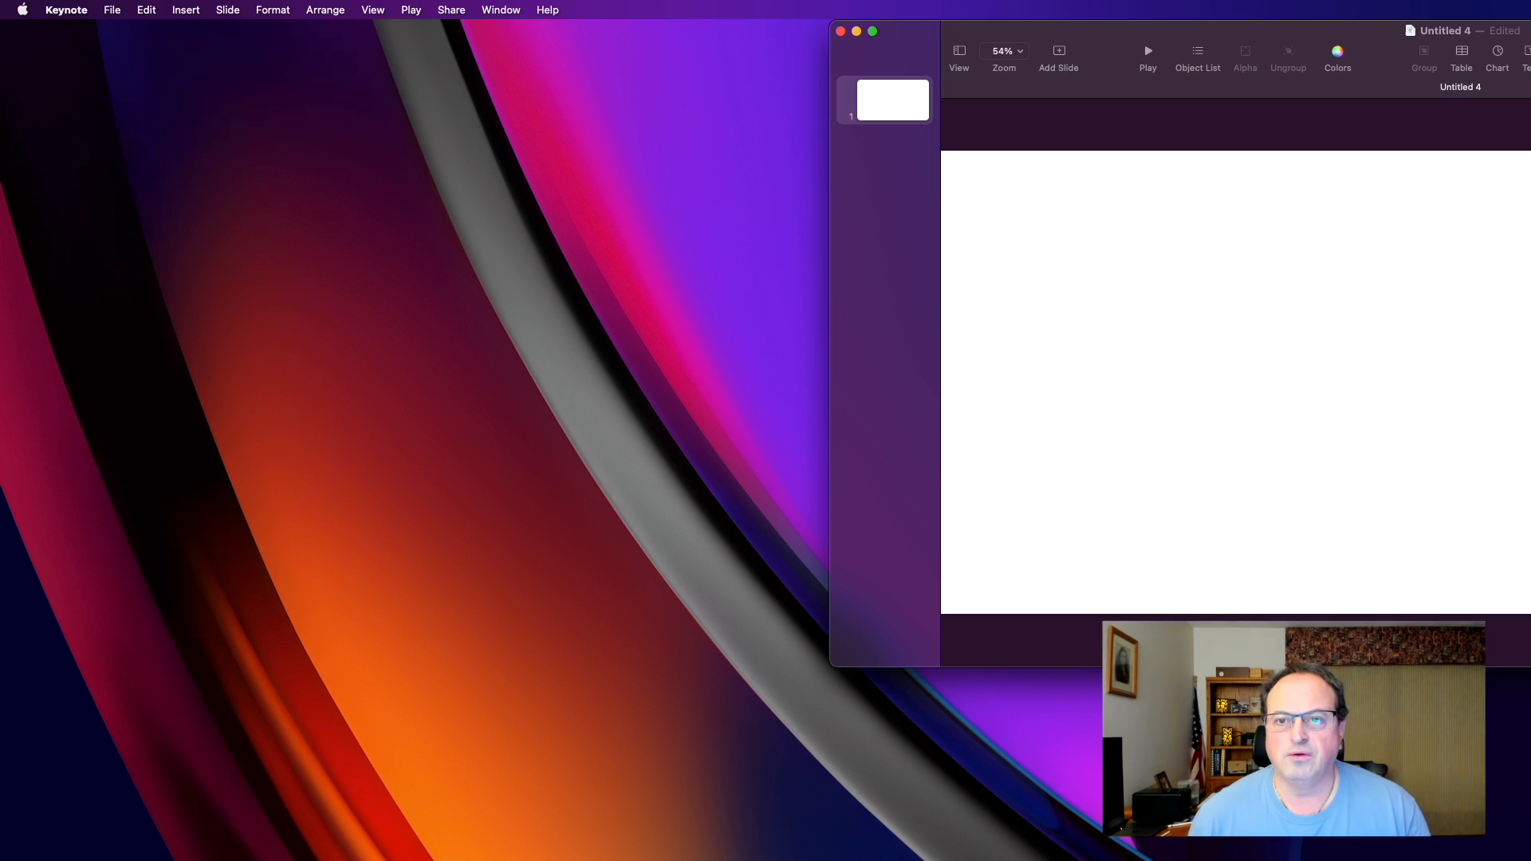
Remove the slide's background by setting its fill to No Fill.
drag(1300, 33, 810, 48)
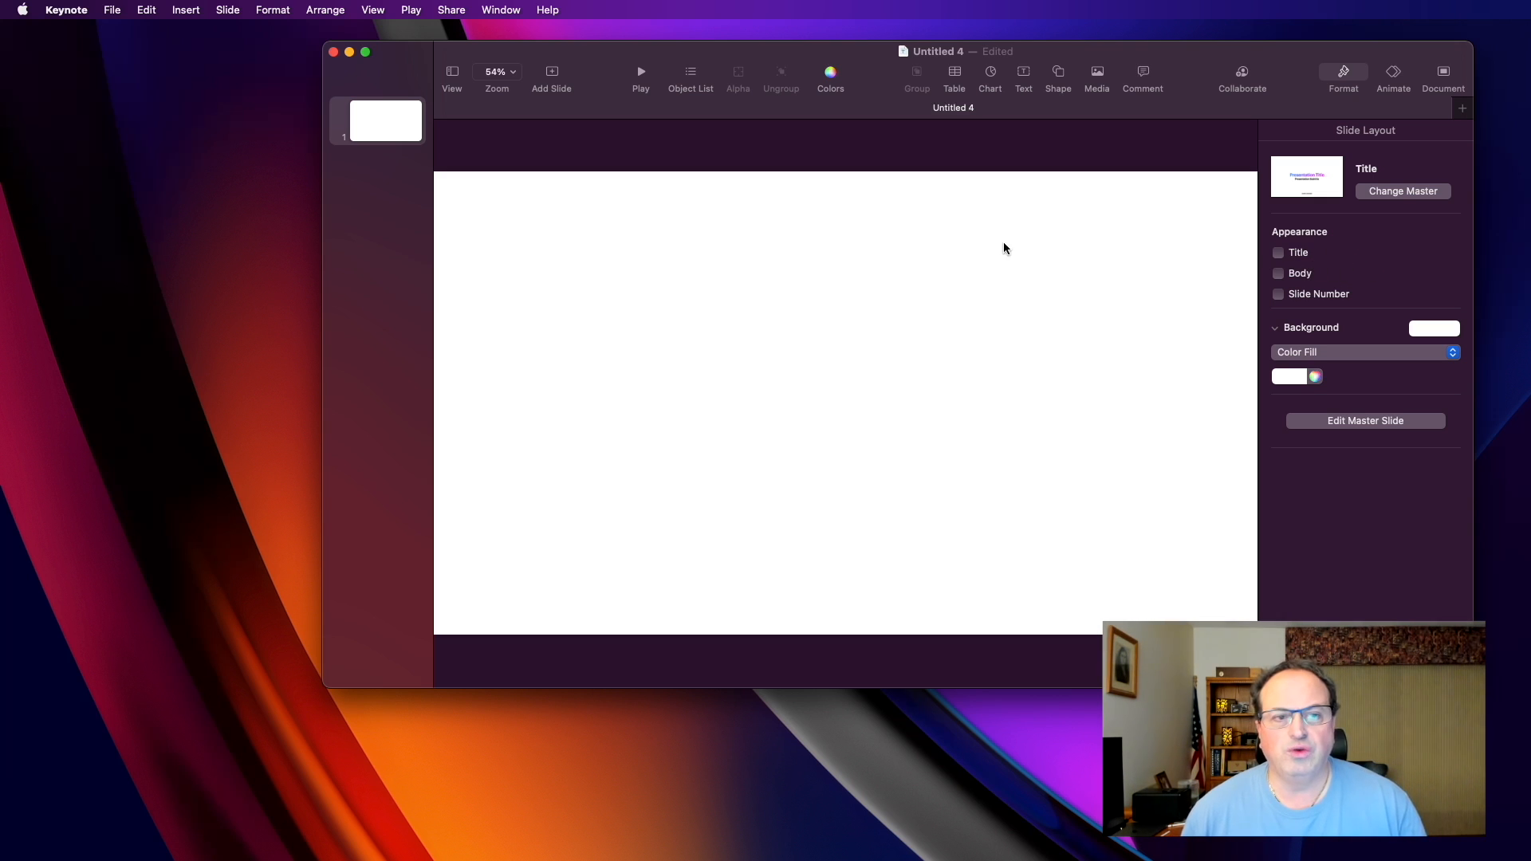
click(1444, 75)
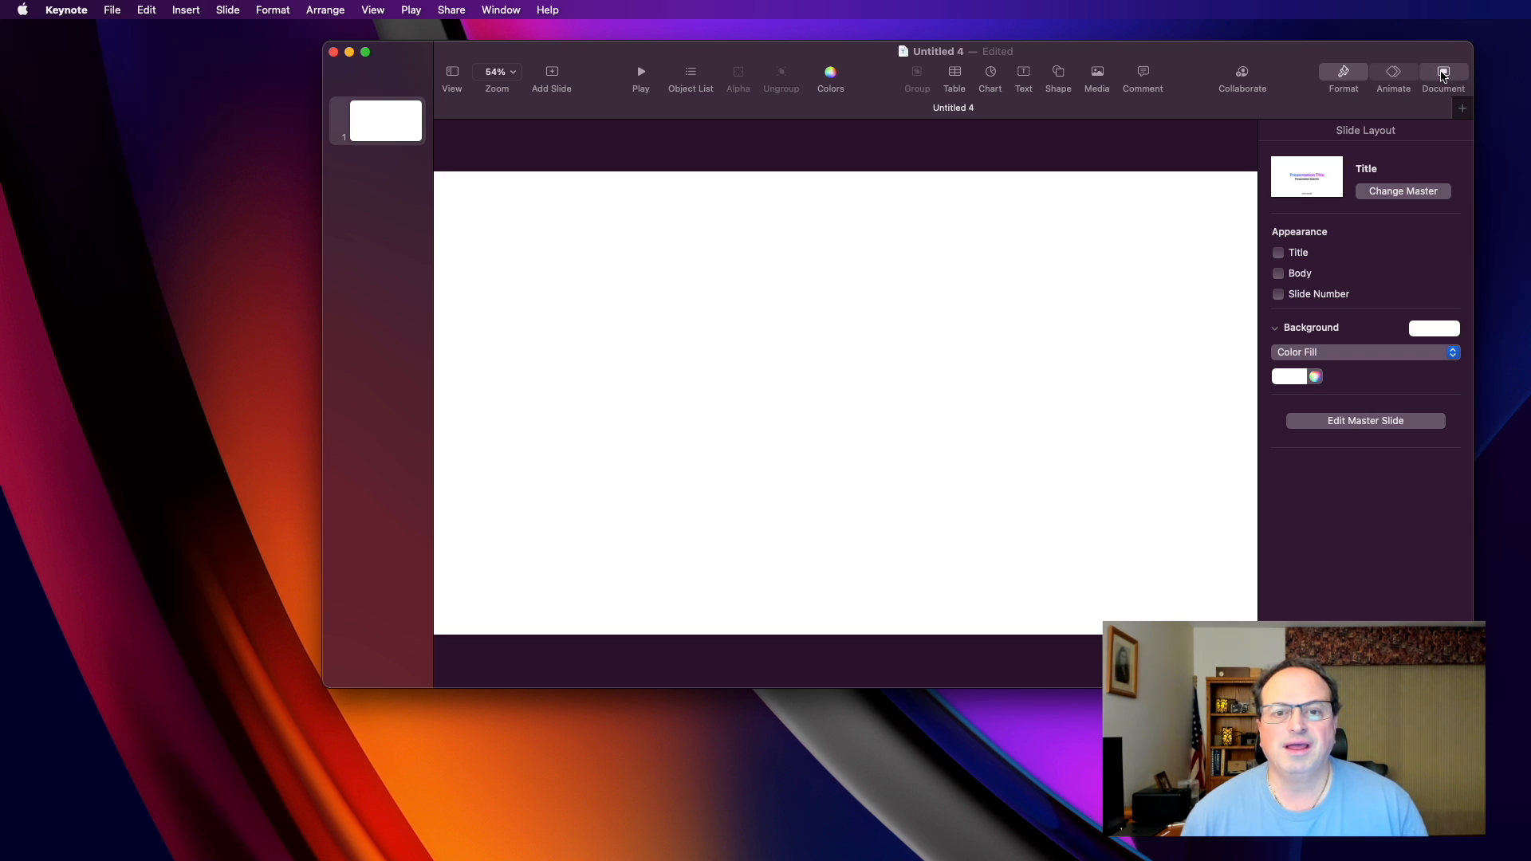
click(1344, 75)
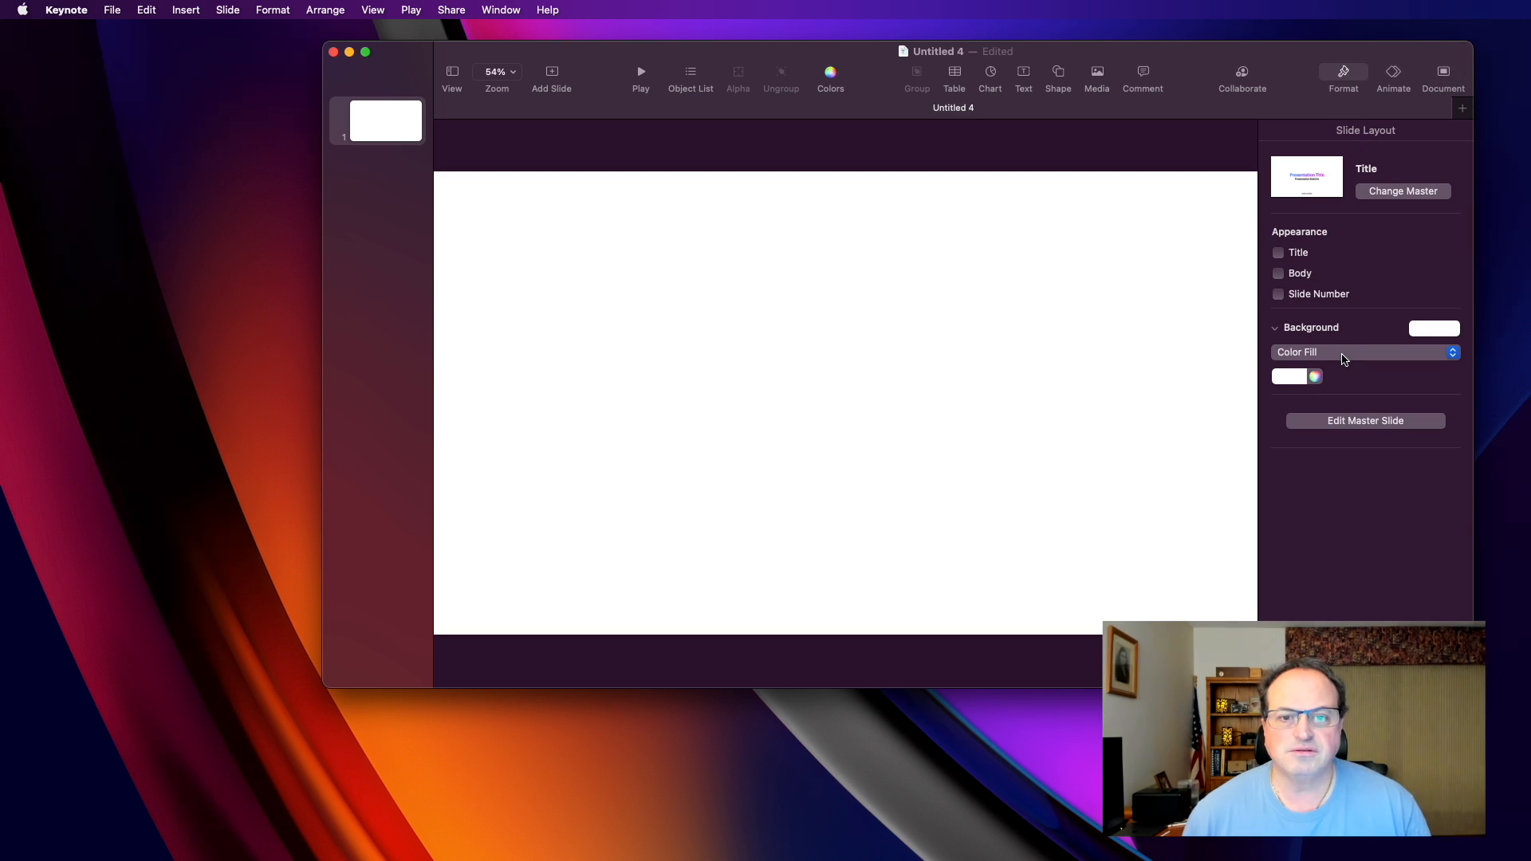
click(1345, 353)
click(1318, 338)
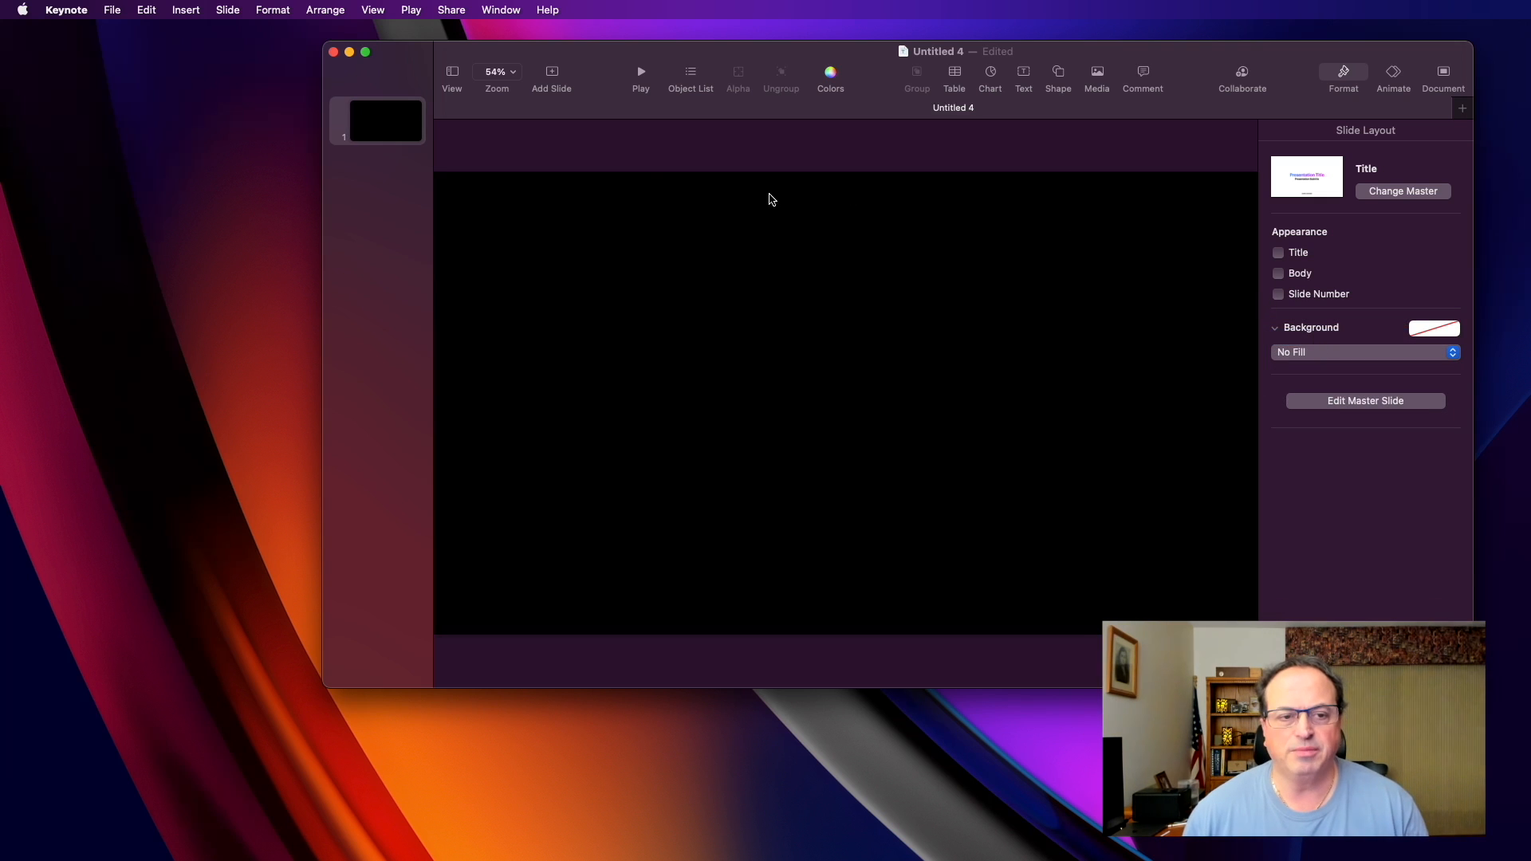
Enlarge the presentation window and set the slide zoom to 50%.
click(504, 72)
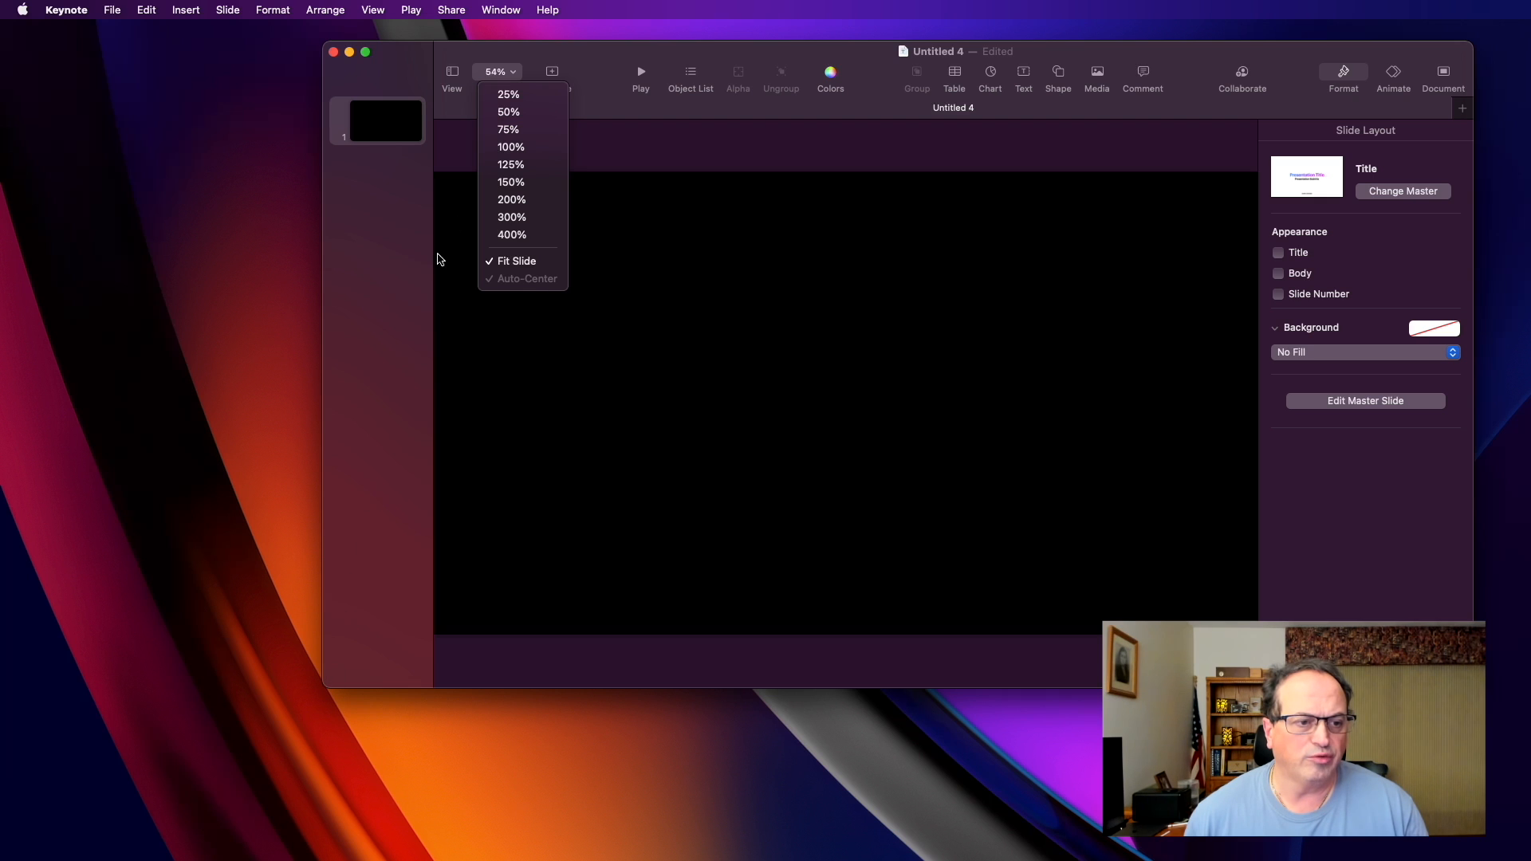
mouse_move(706, 60)
mouse_down()
mouse_move(633, 48)
mouse_move(683, 50)
mouse_up()
drag(305, 677, 199, 748)
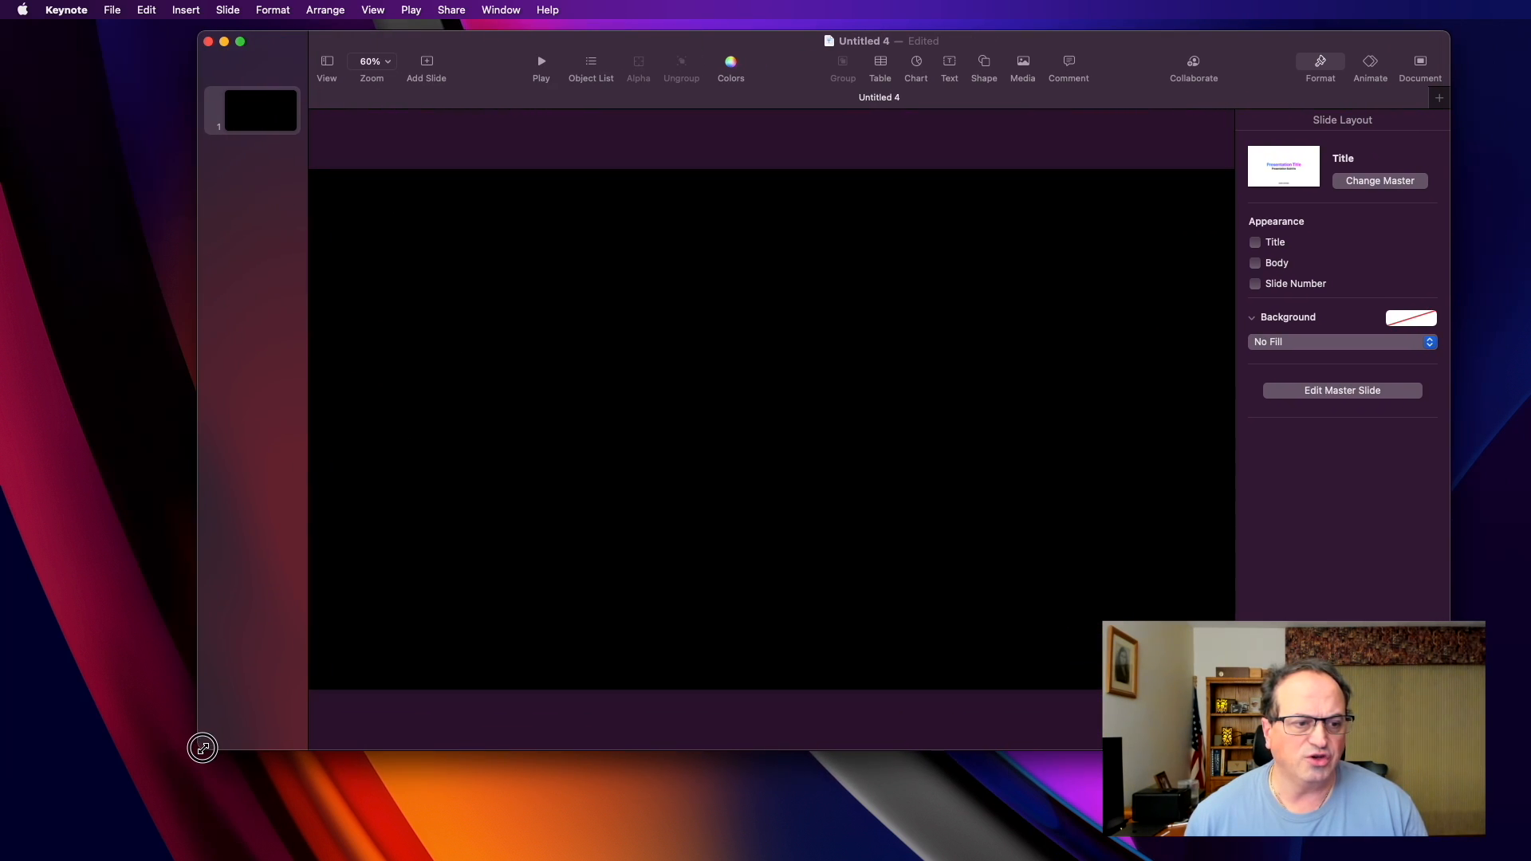
click(379, 63)
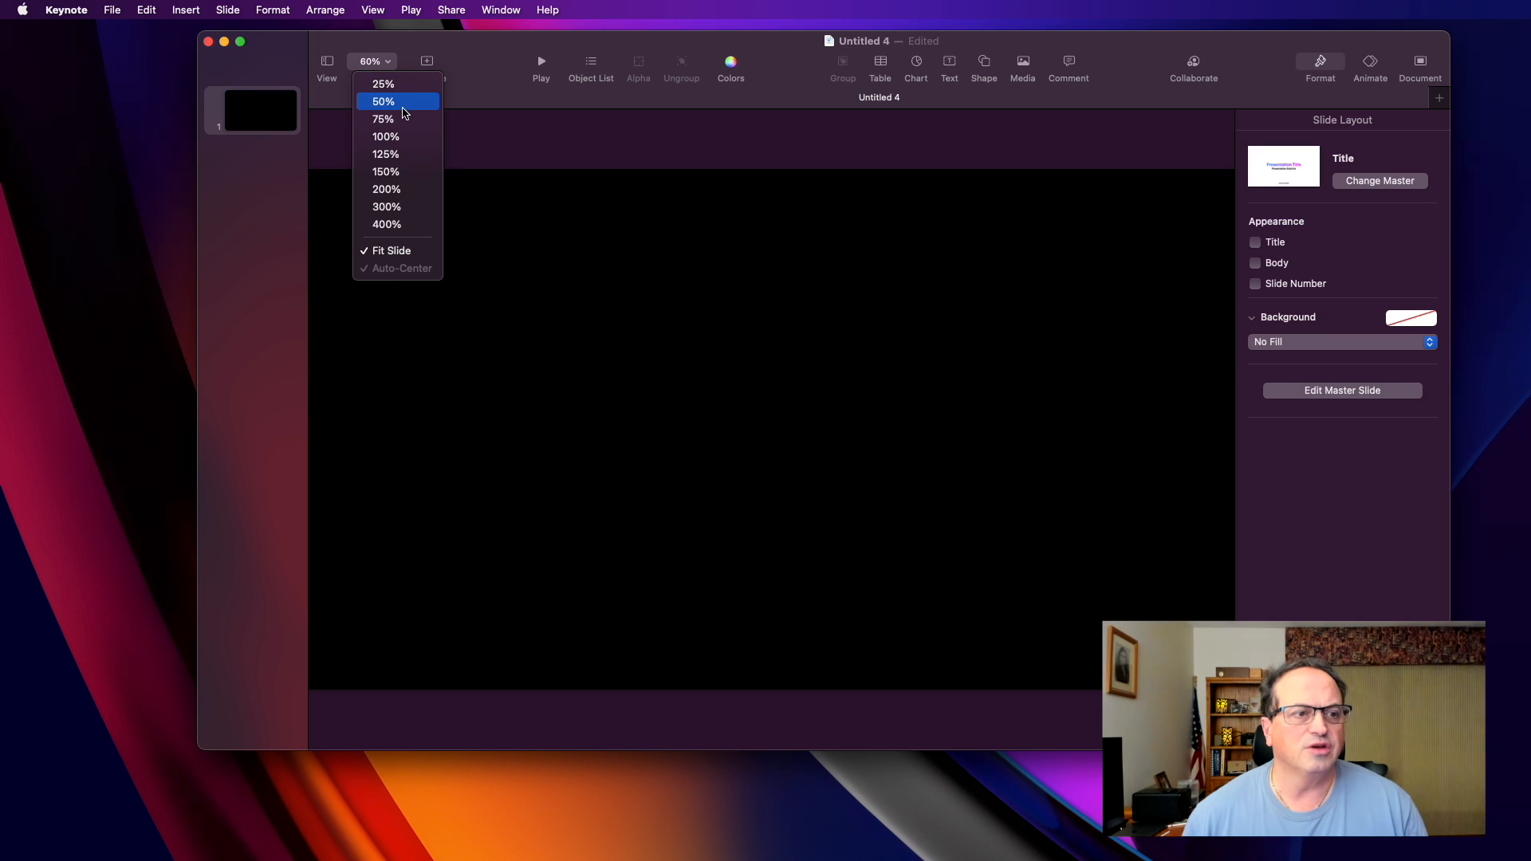
click(402, 108)
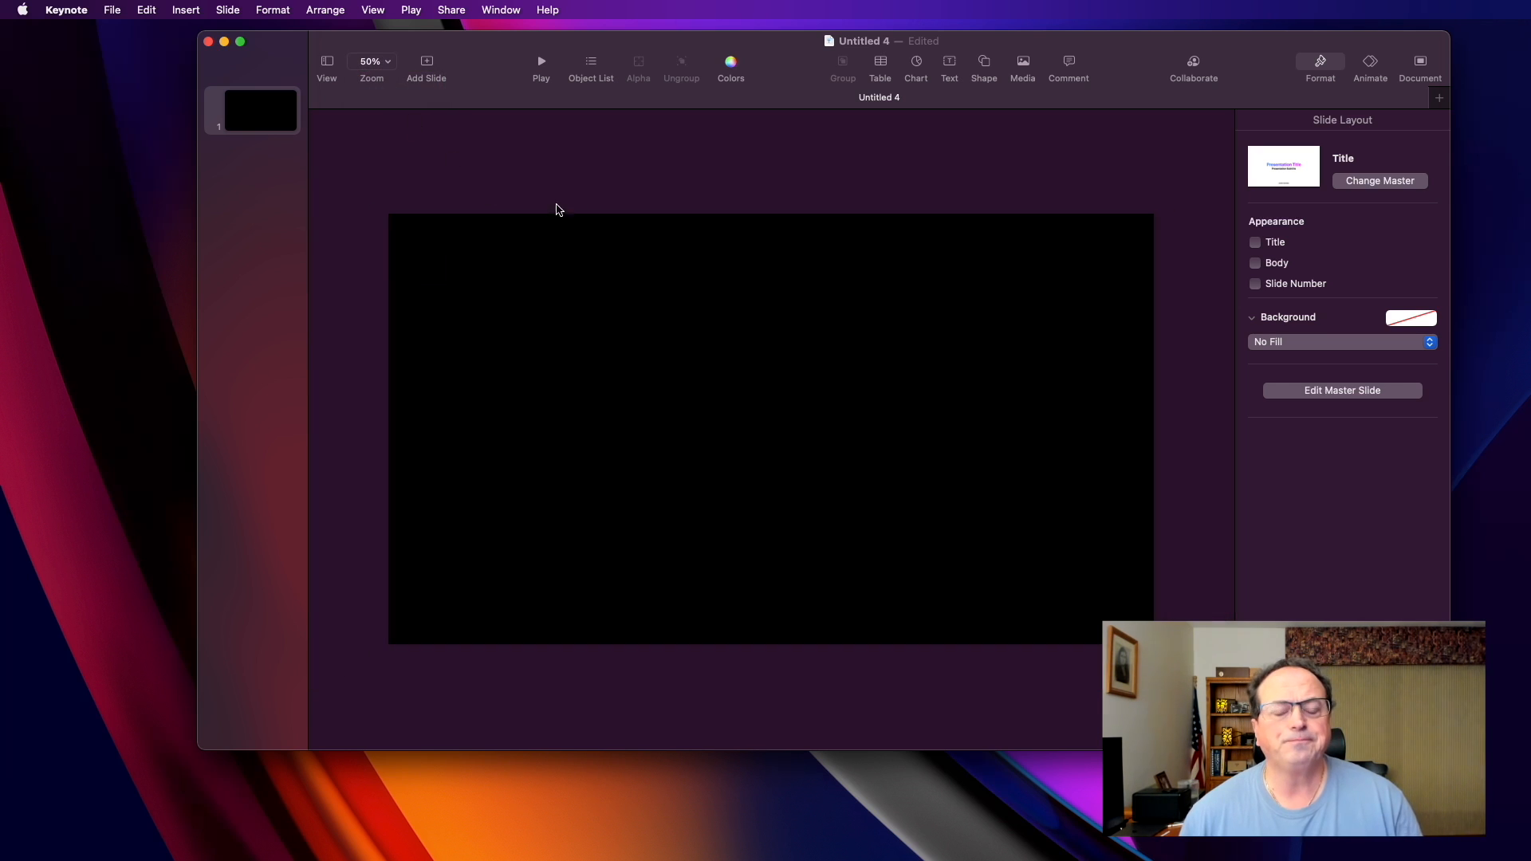
drag(780, 50, 840, 46)
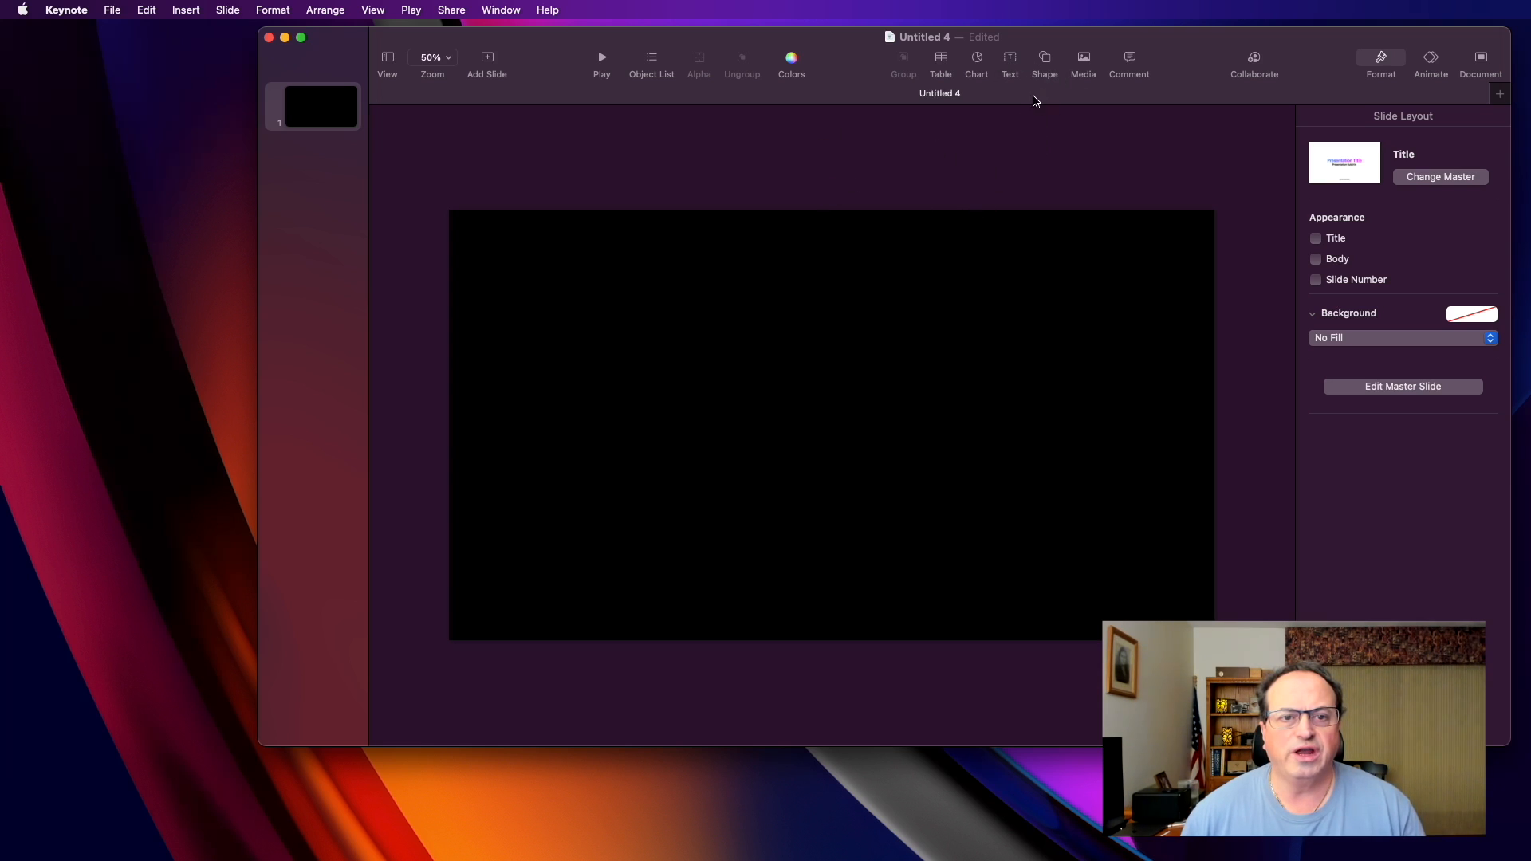
Insert a square shape, give it the red shape style, and stretch it into a thin horizontal bar near the slide's lower left.
click(1045, 61)
click(1053, 184)
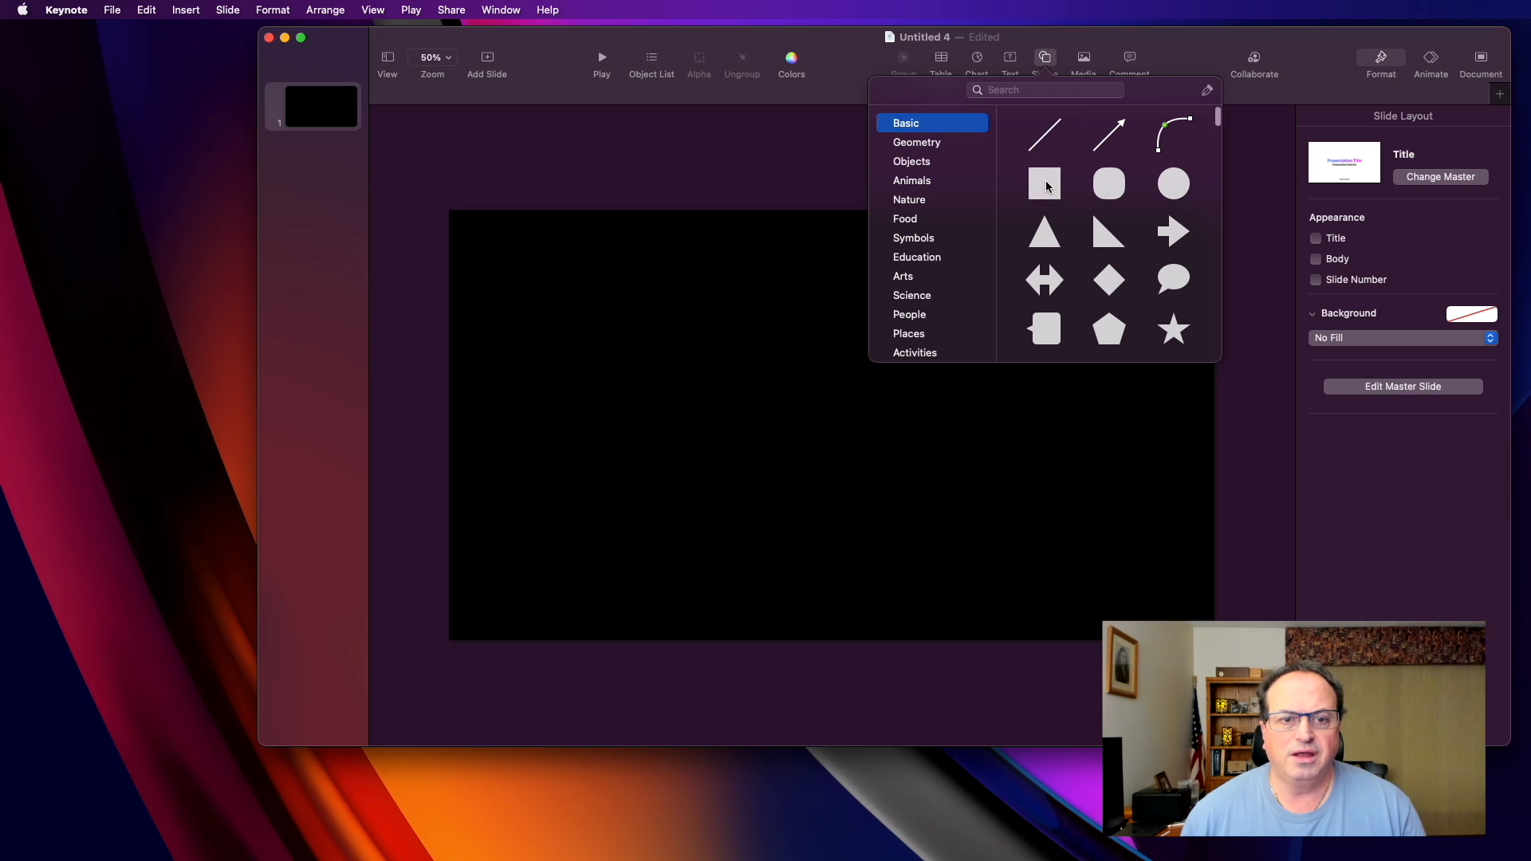
drag(837, 434, 826, 375)
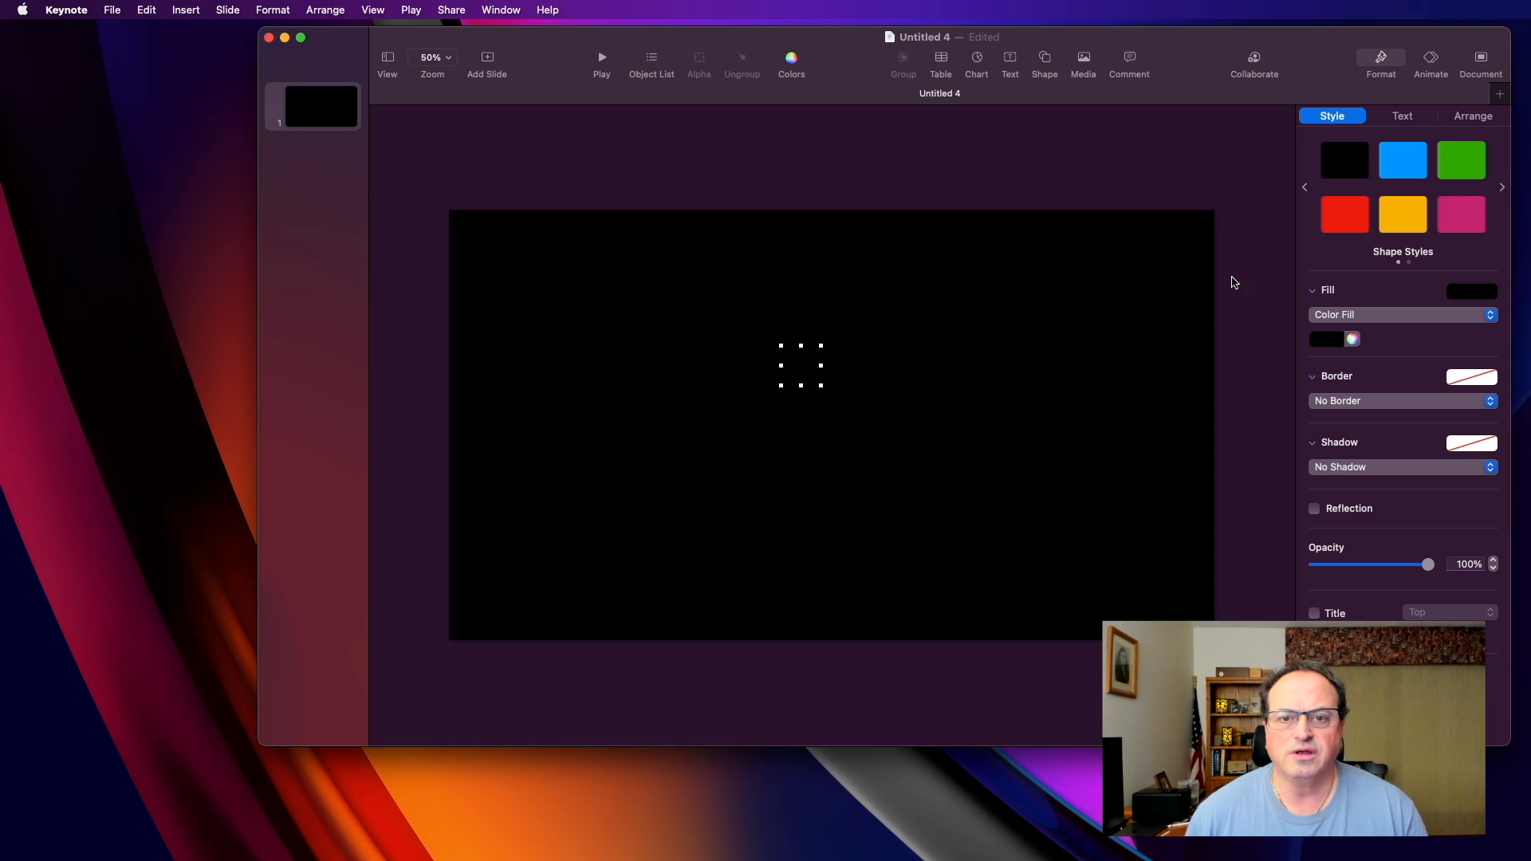
click(1350, 221)
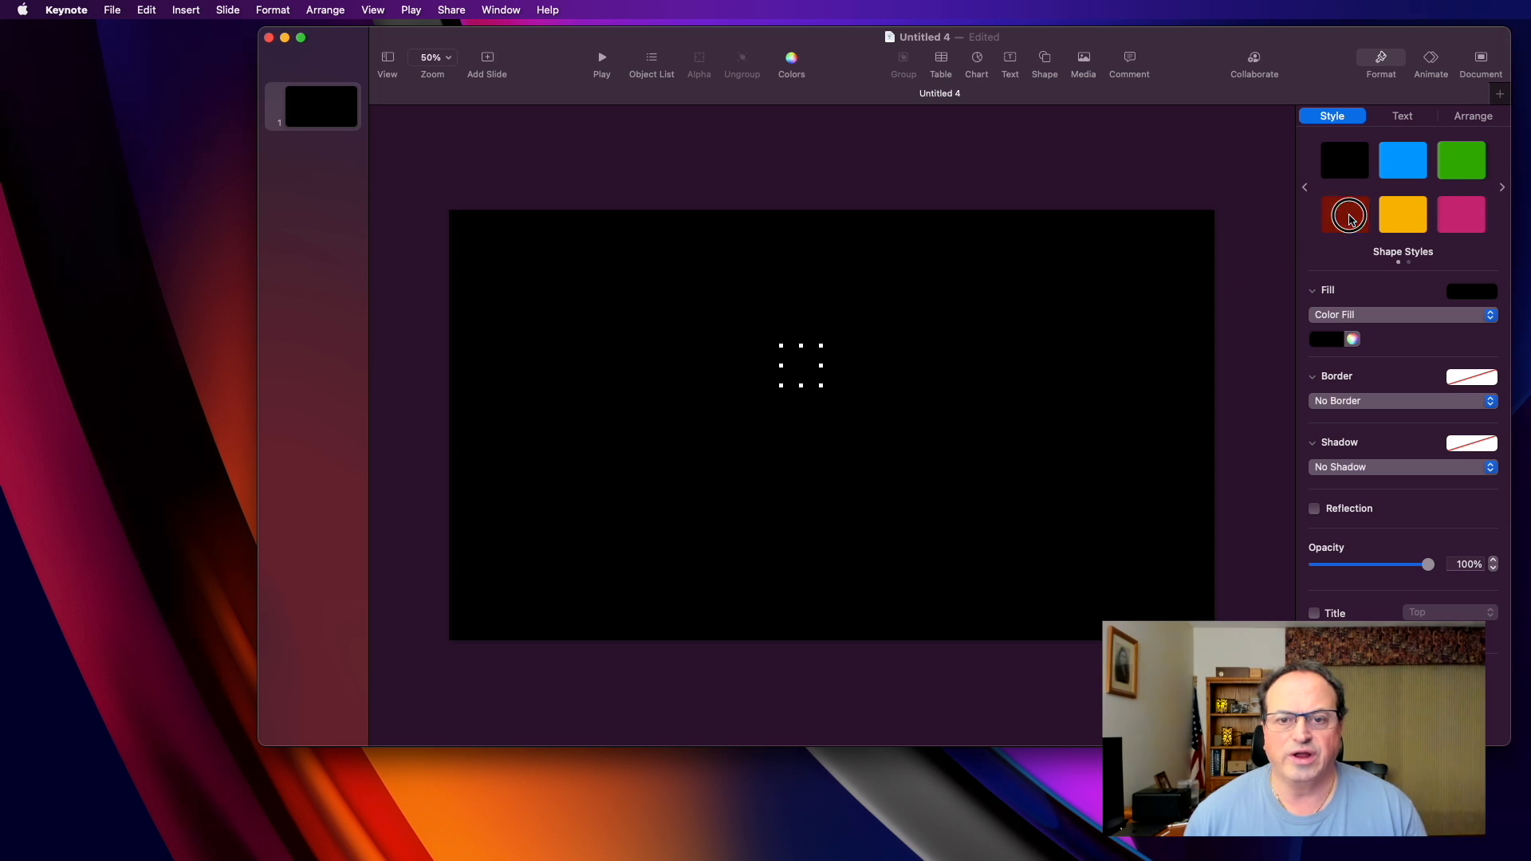
drag(809, 373, 754, 605)
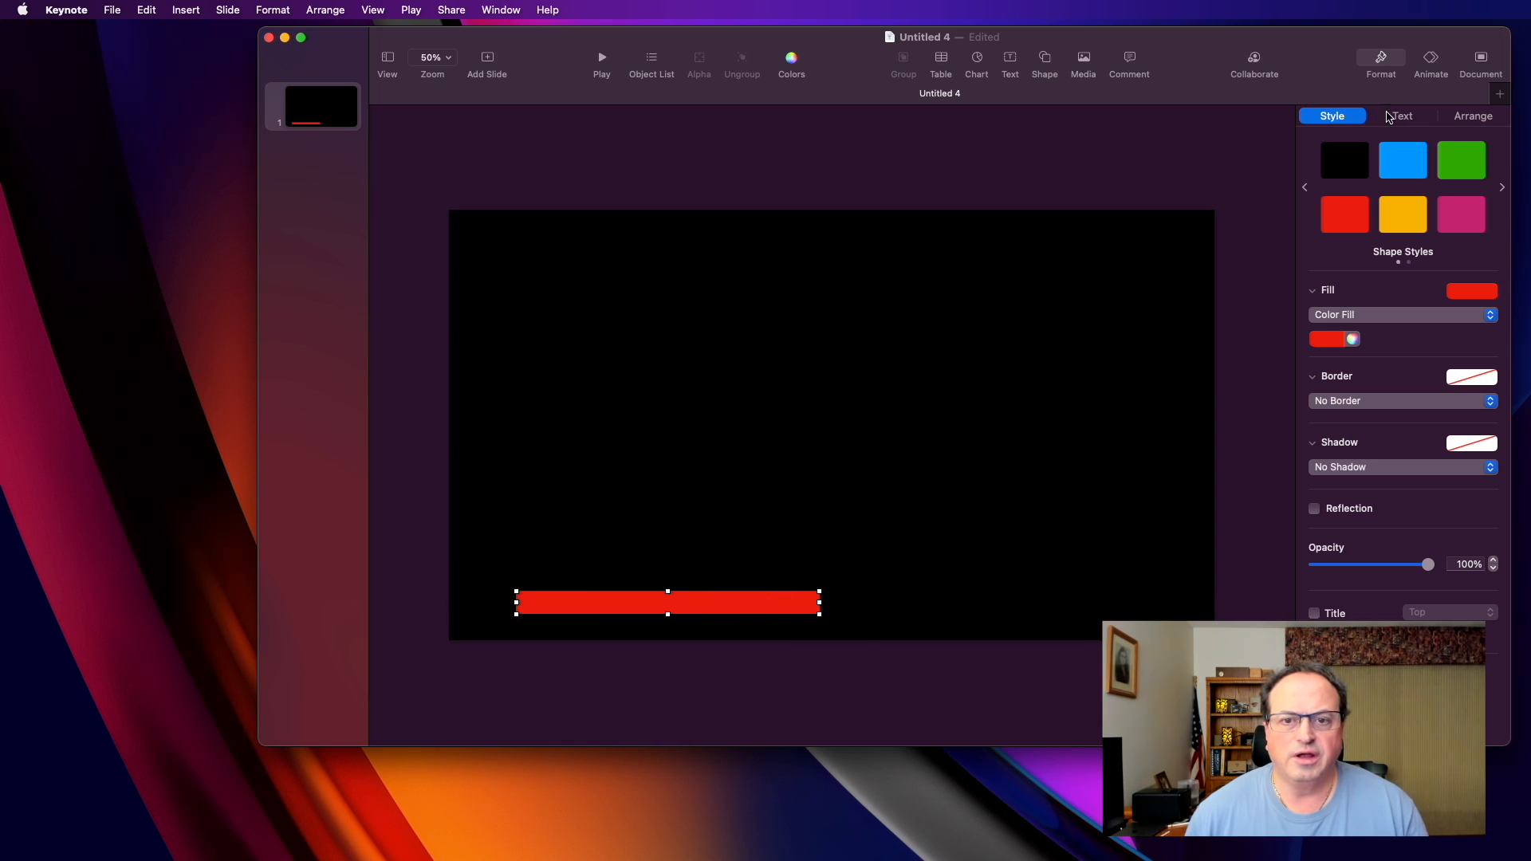
click(1395, 116)
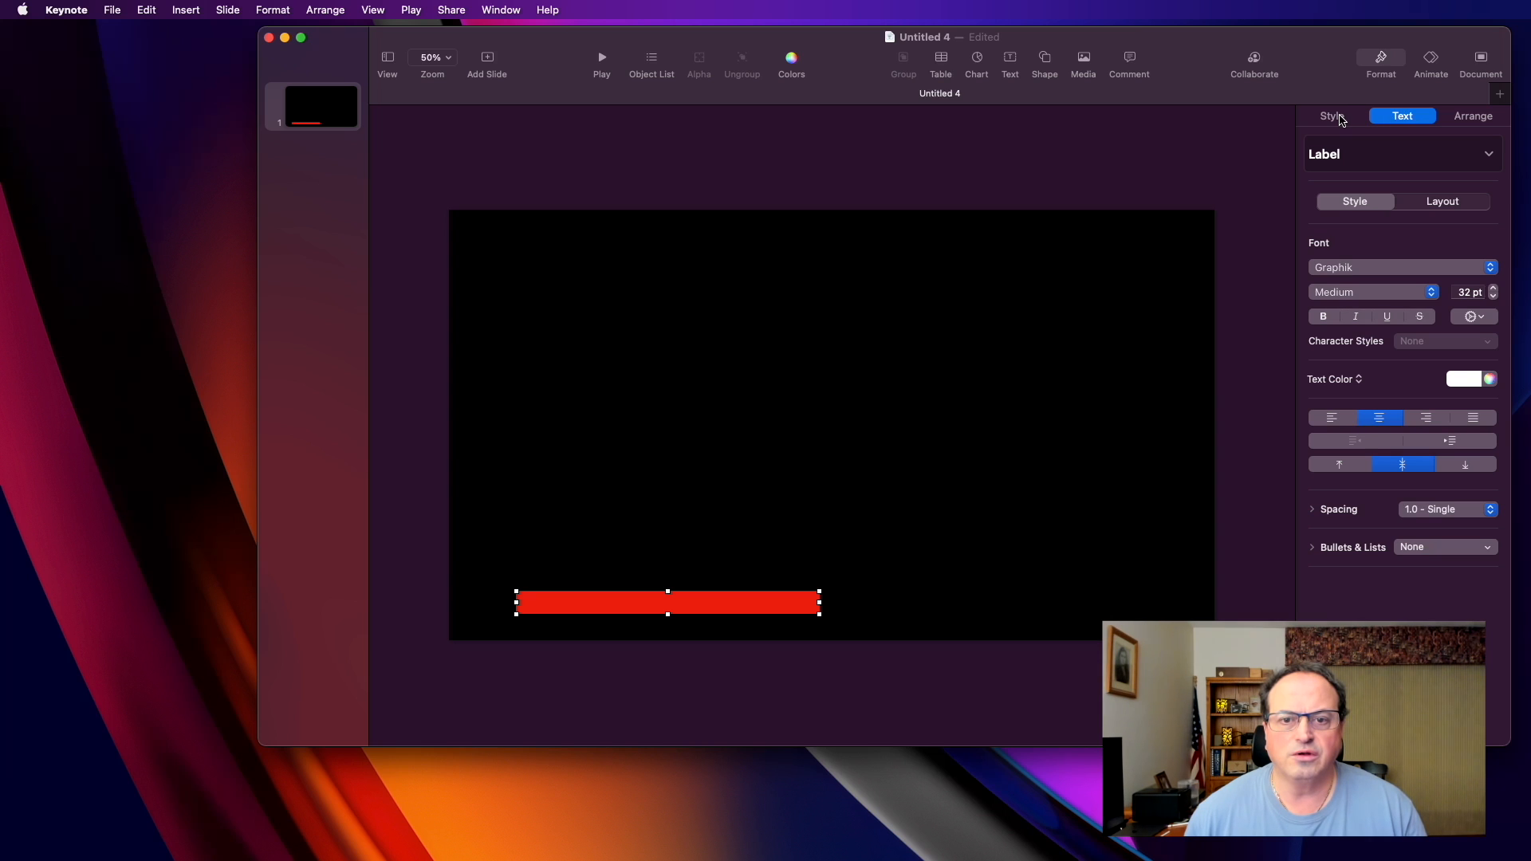
click(1340, 120)
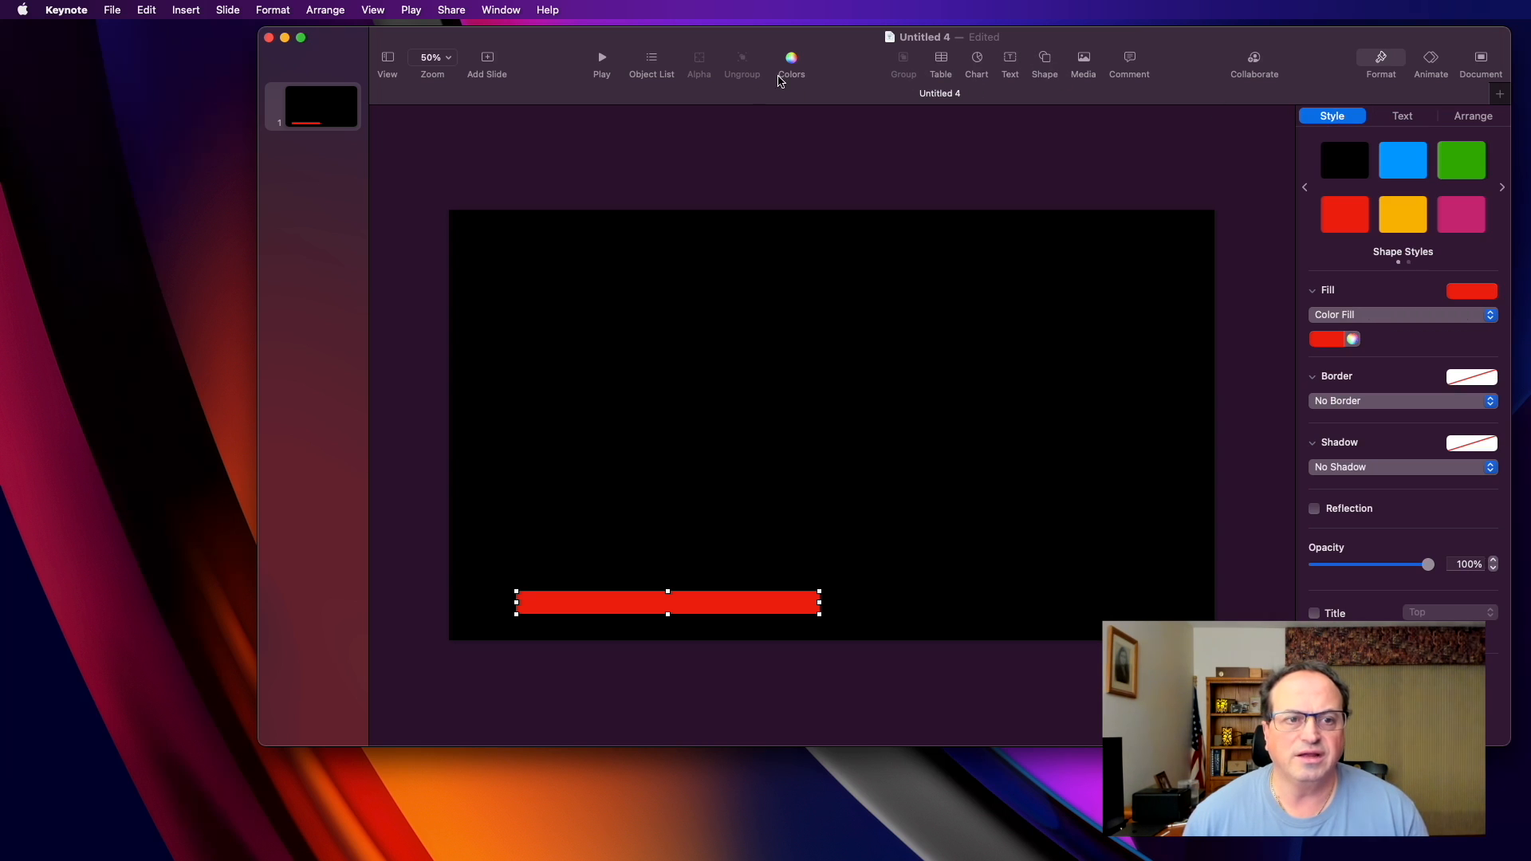
Insert a text box with white text and open its placeholder text for editing.
click(1009, 63)
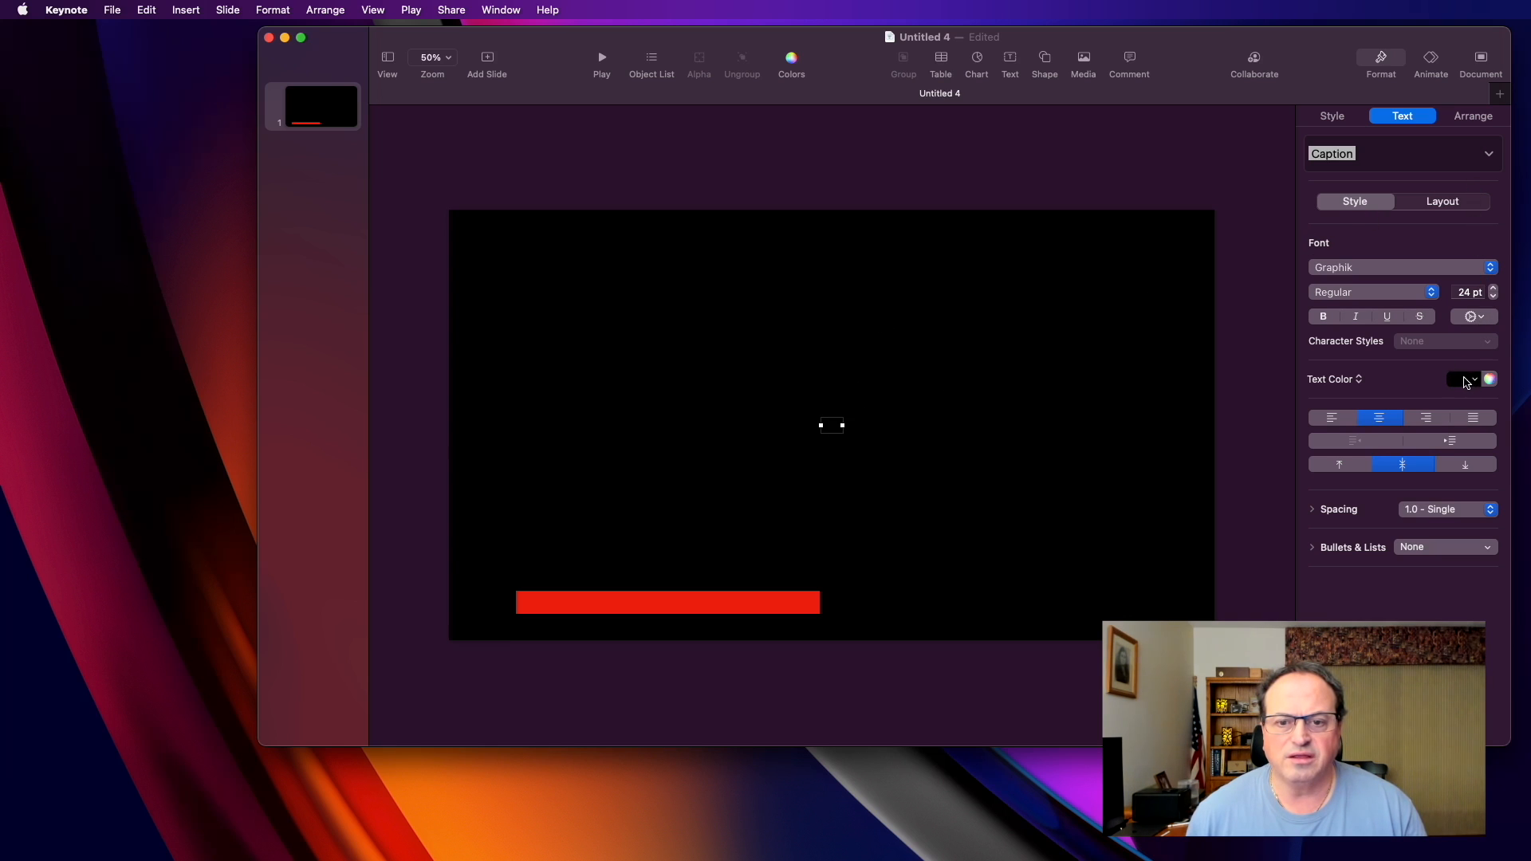
click(1463, 379)
click(1395, 483)
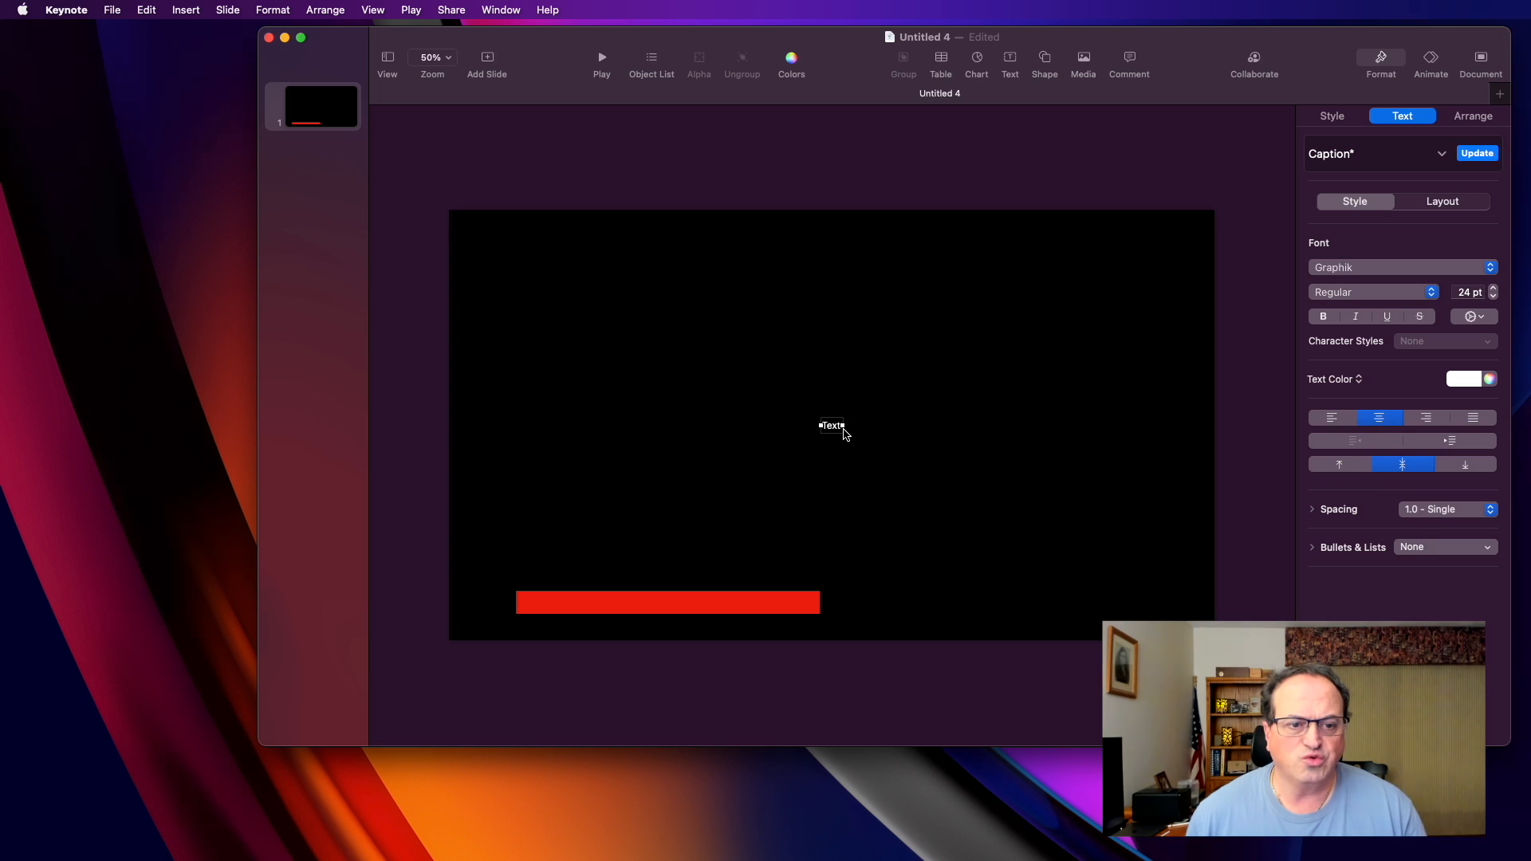
double_click(832, 427)
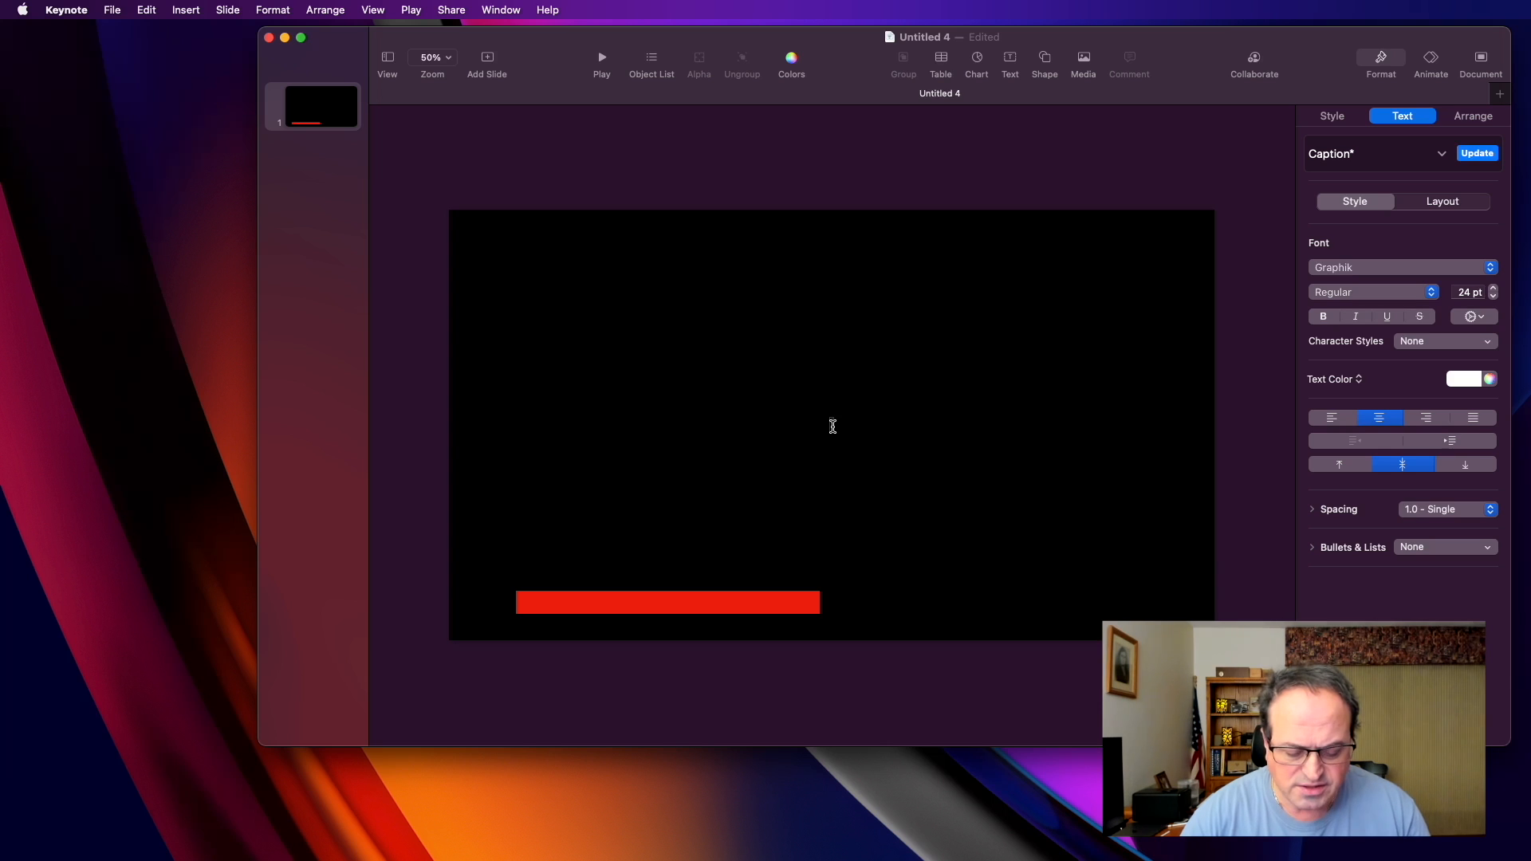
text(Help)
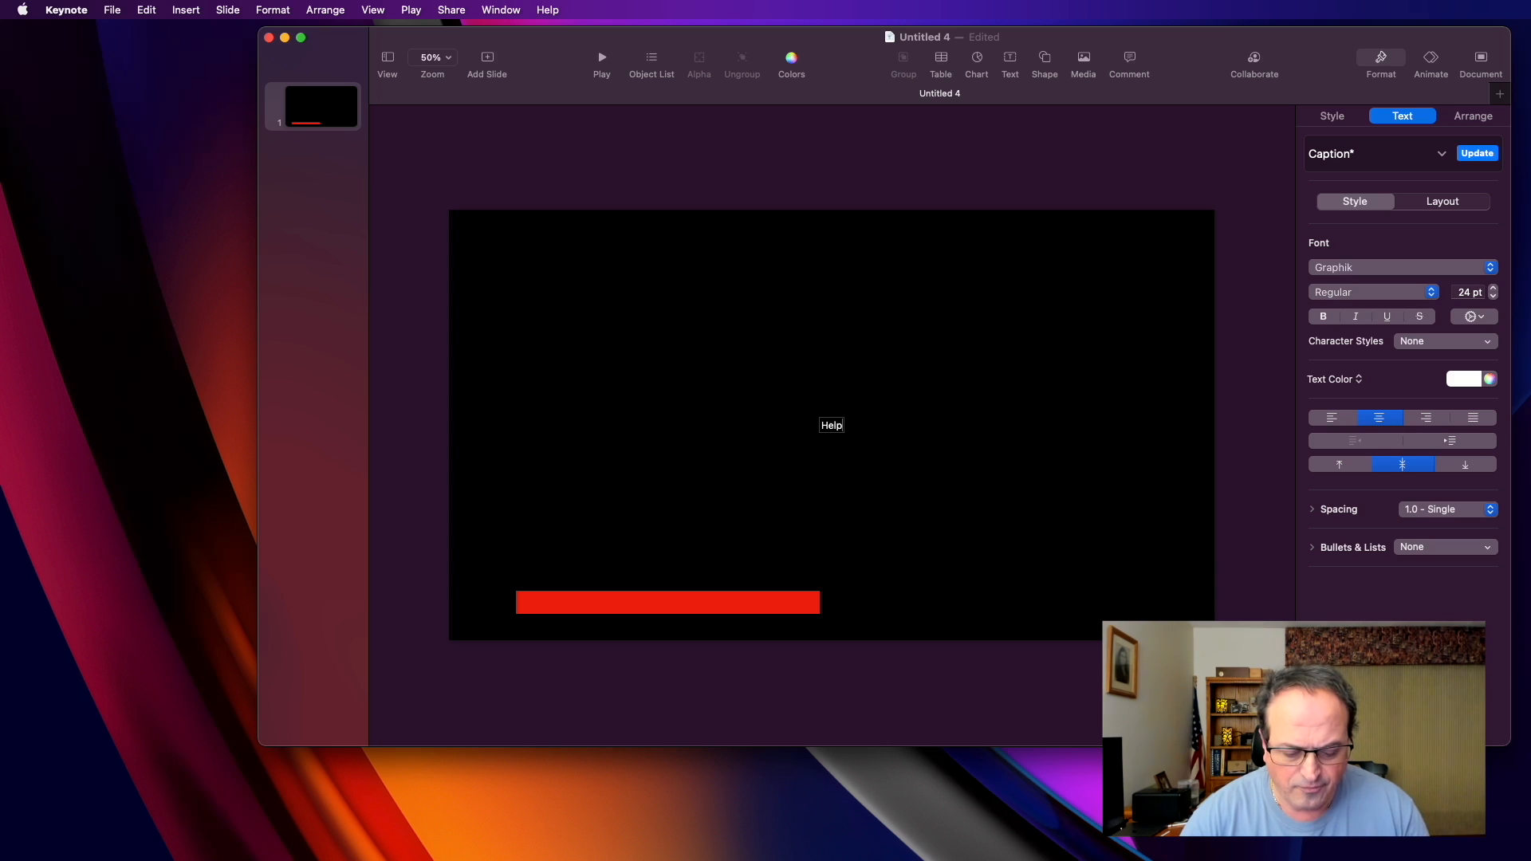
key(BackSpace)
key(BackSpace)
key(BackSpace)
key(BackSpace)
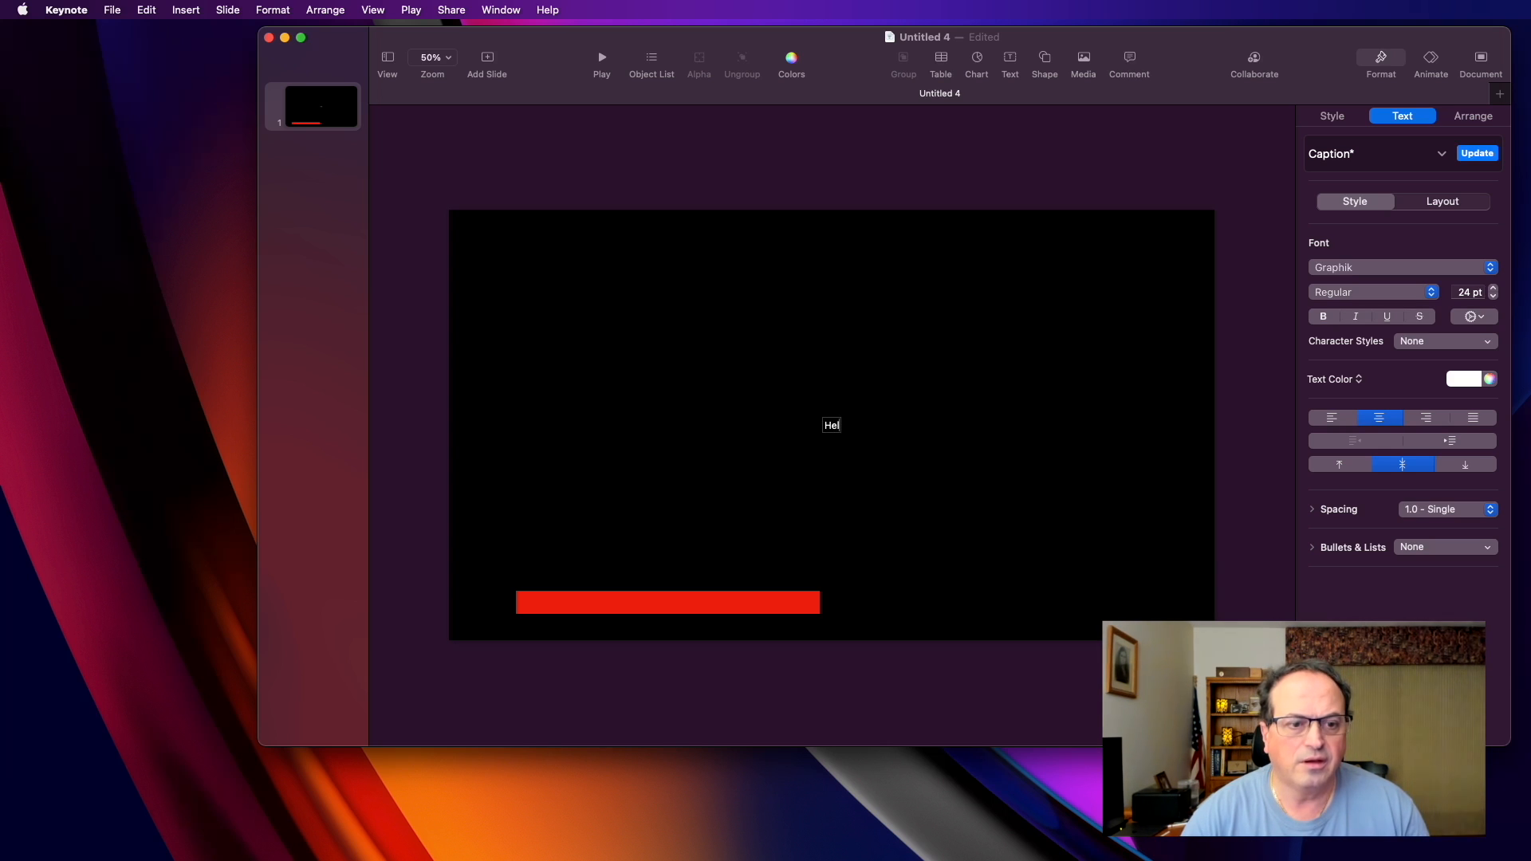
Enter "Tech Tips Today" as the text box's content.
text(Tech Tips TOd)
key(BackSpace)
key(BackSpace)
key(BackSpace)
key(BackSpace)
text(Today)
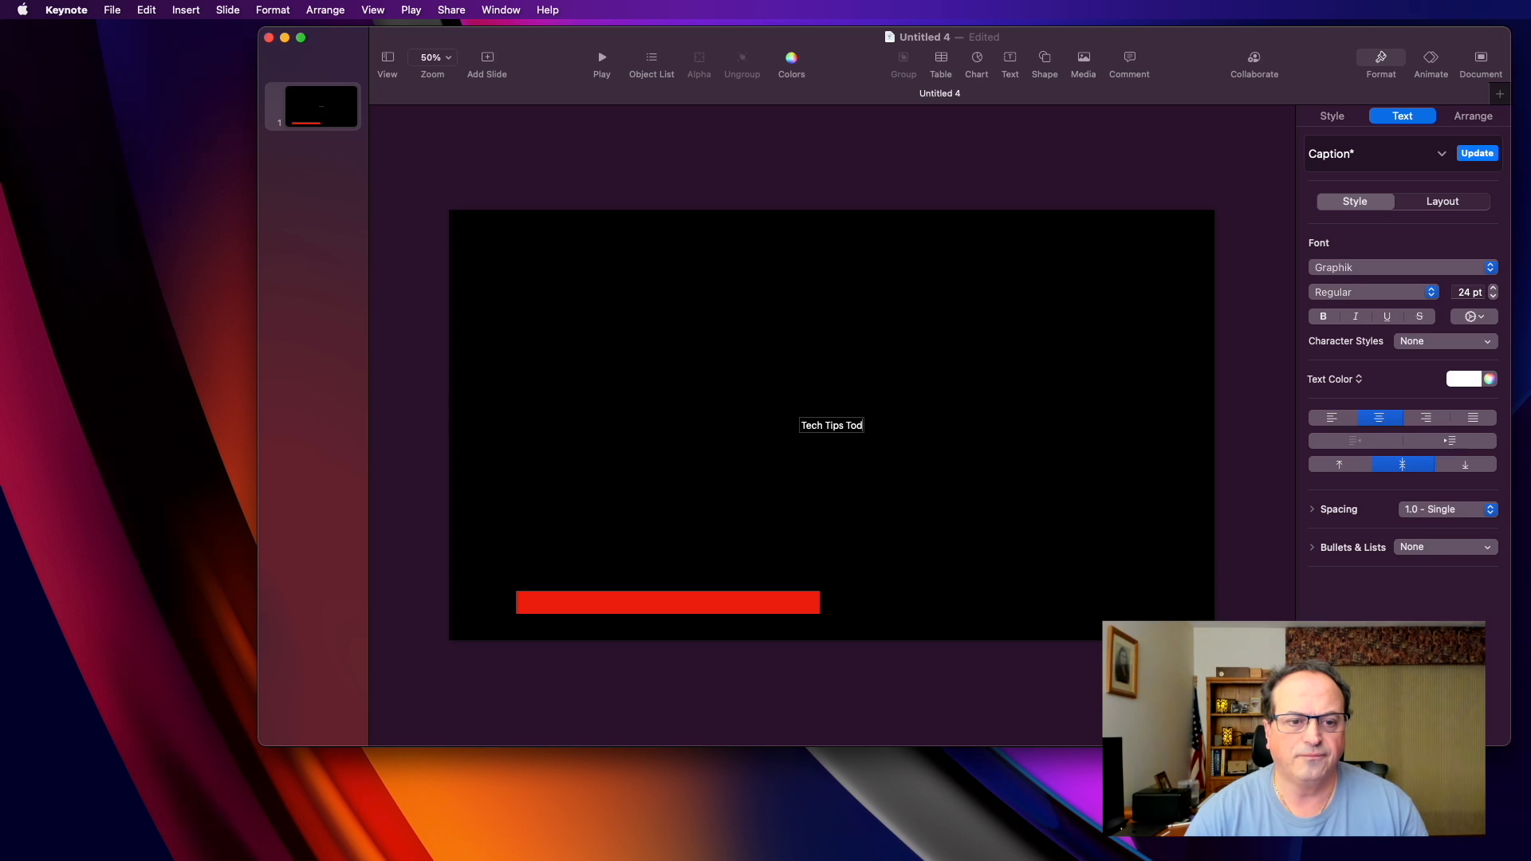
click(792, 444)
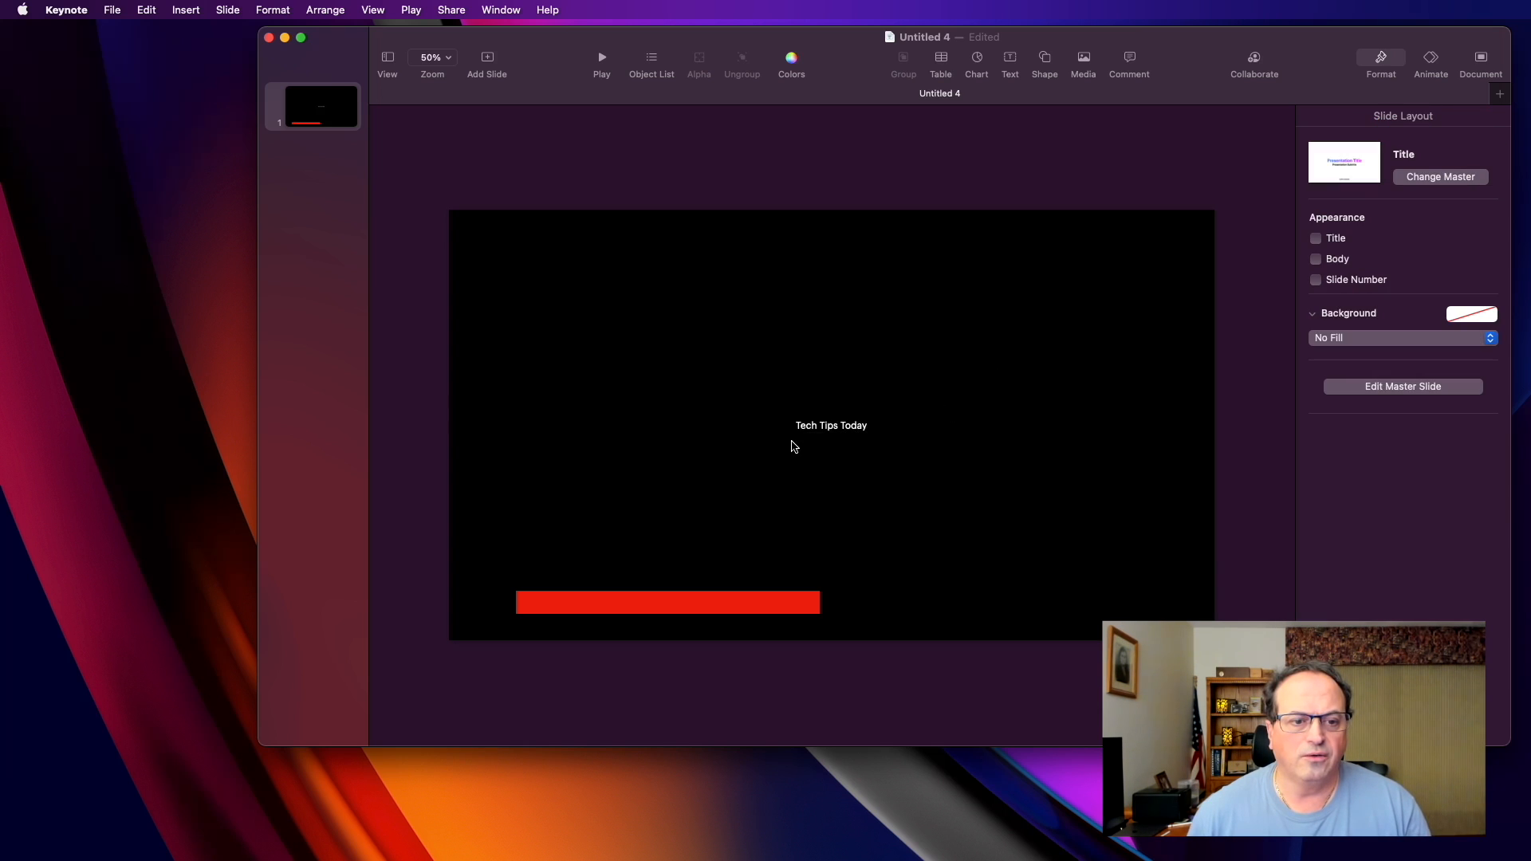
Set the font size of the "Tech Tips Today" text to 44 pt.
click(834, 428)
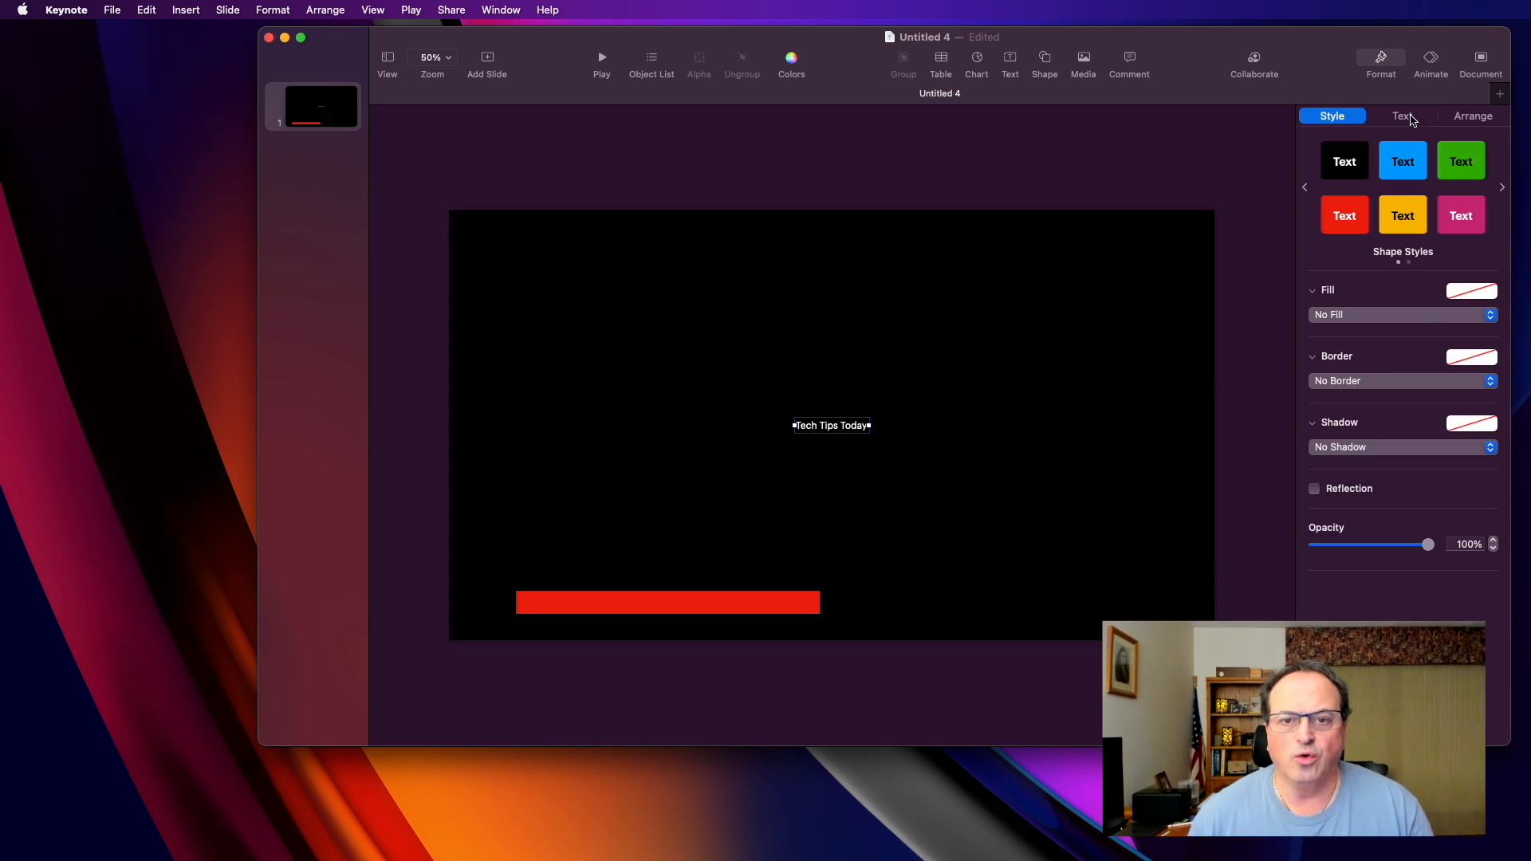
click(1403, 116)
click(1493, 289)
click(1493, 289)
click(1493, 288)
click(1493, 289)
click(1493, 288)
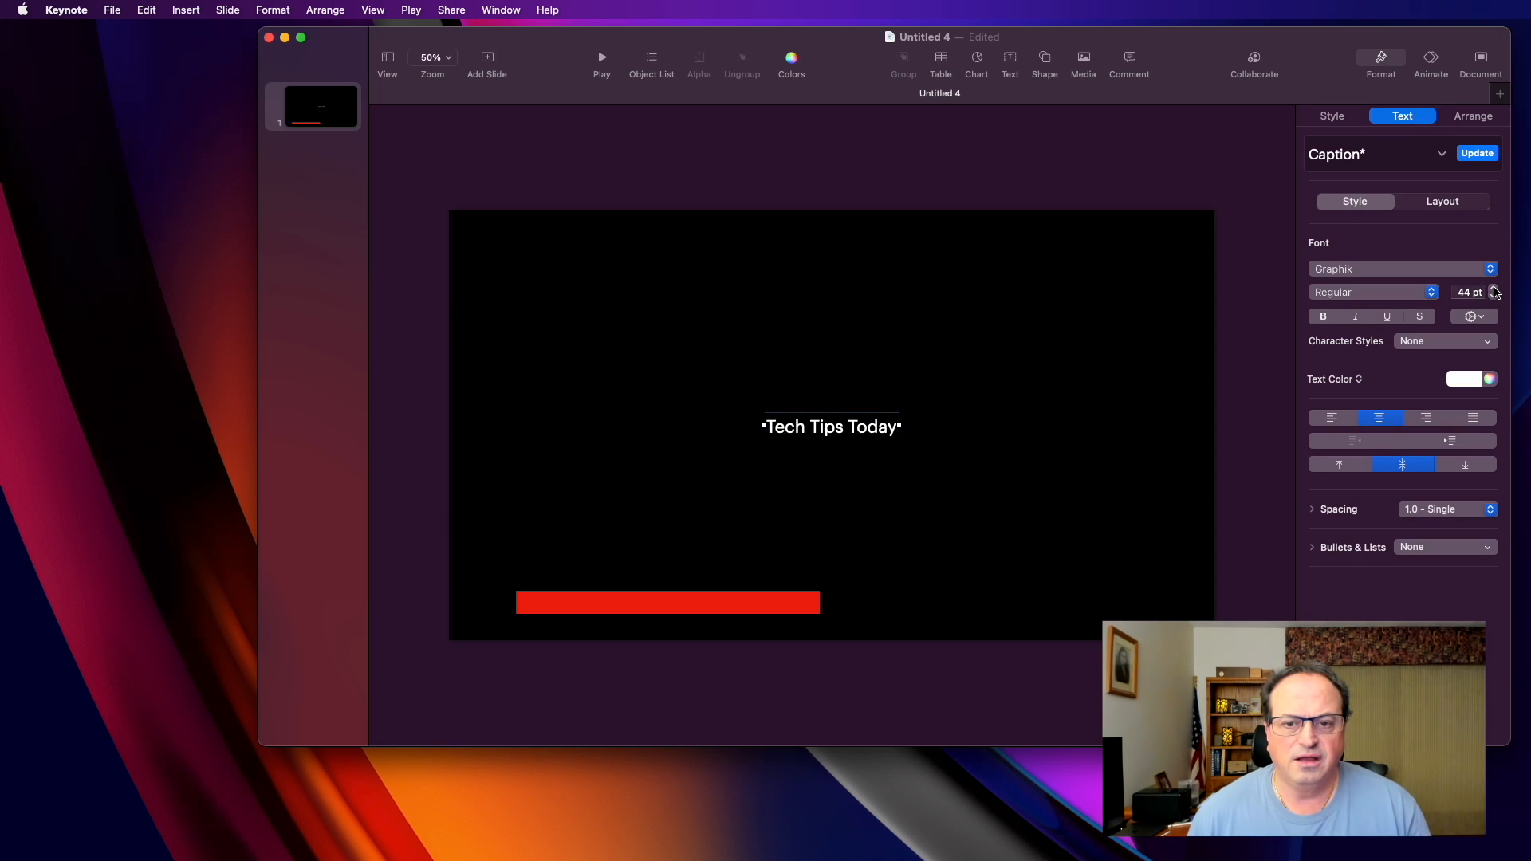
Set the title text's character spacing to 20% and place it over the left part of the red bar.
click(1477, 316)
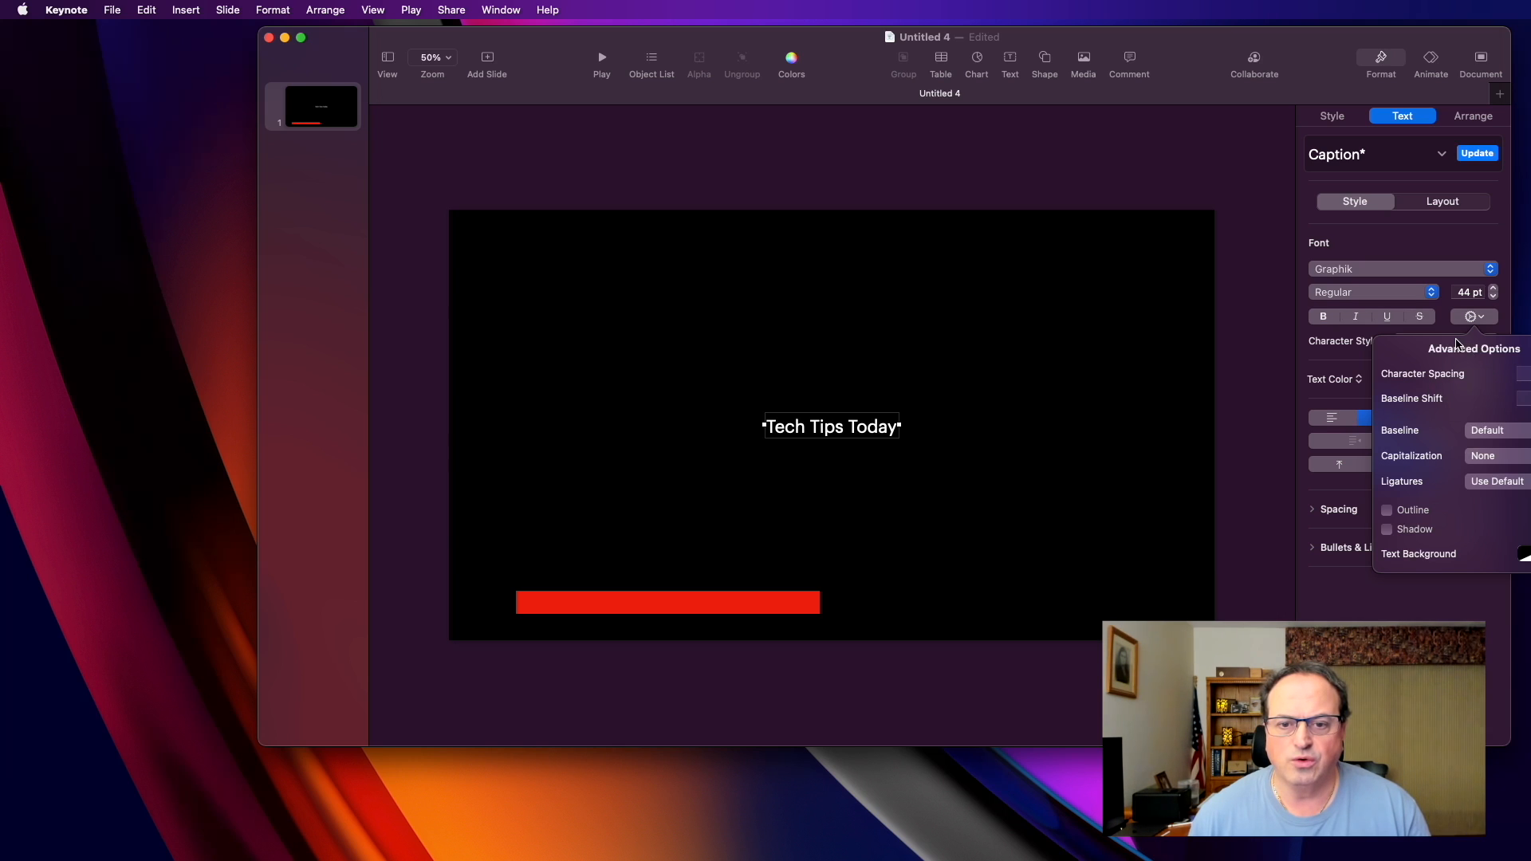
drag(1315, 43, 1196, 52)
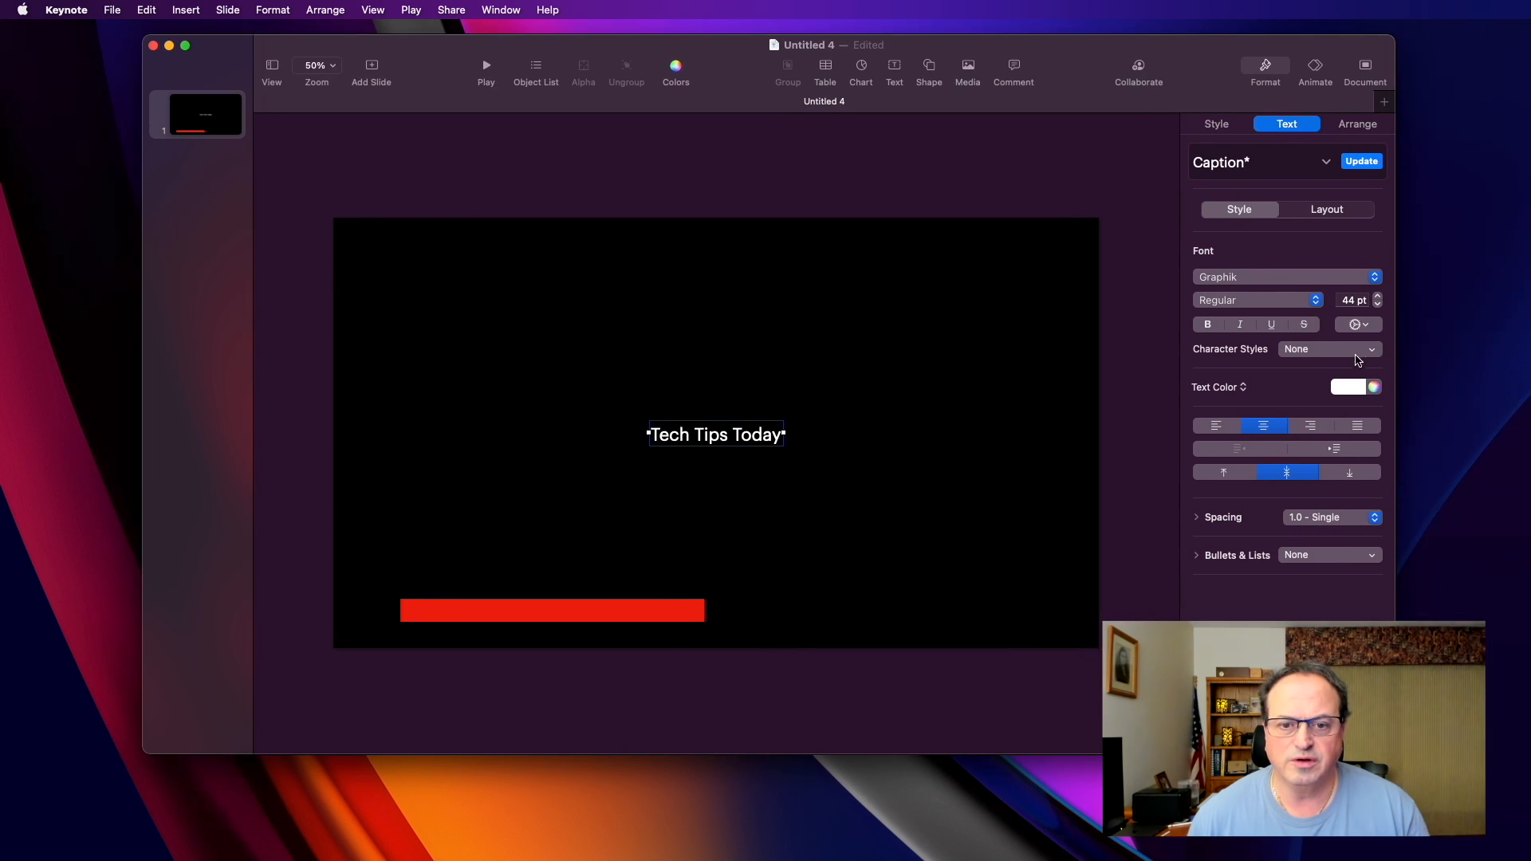
click(1363, 326)
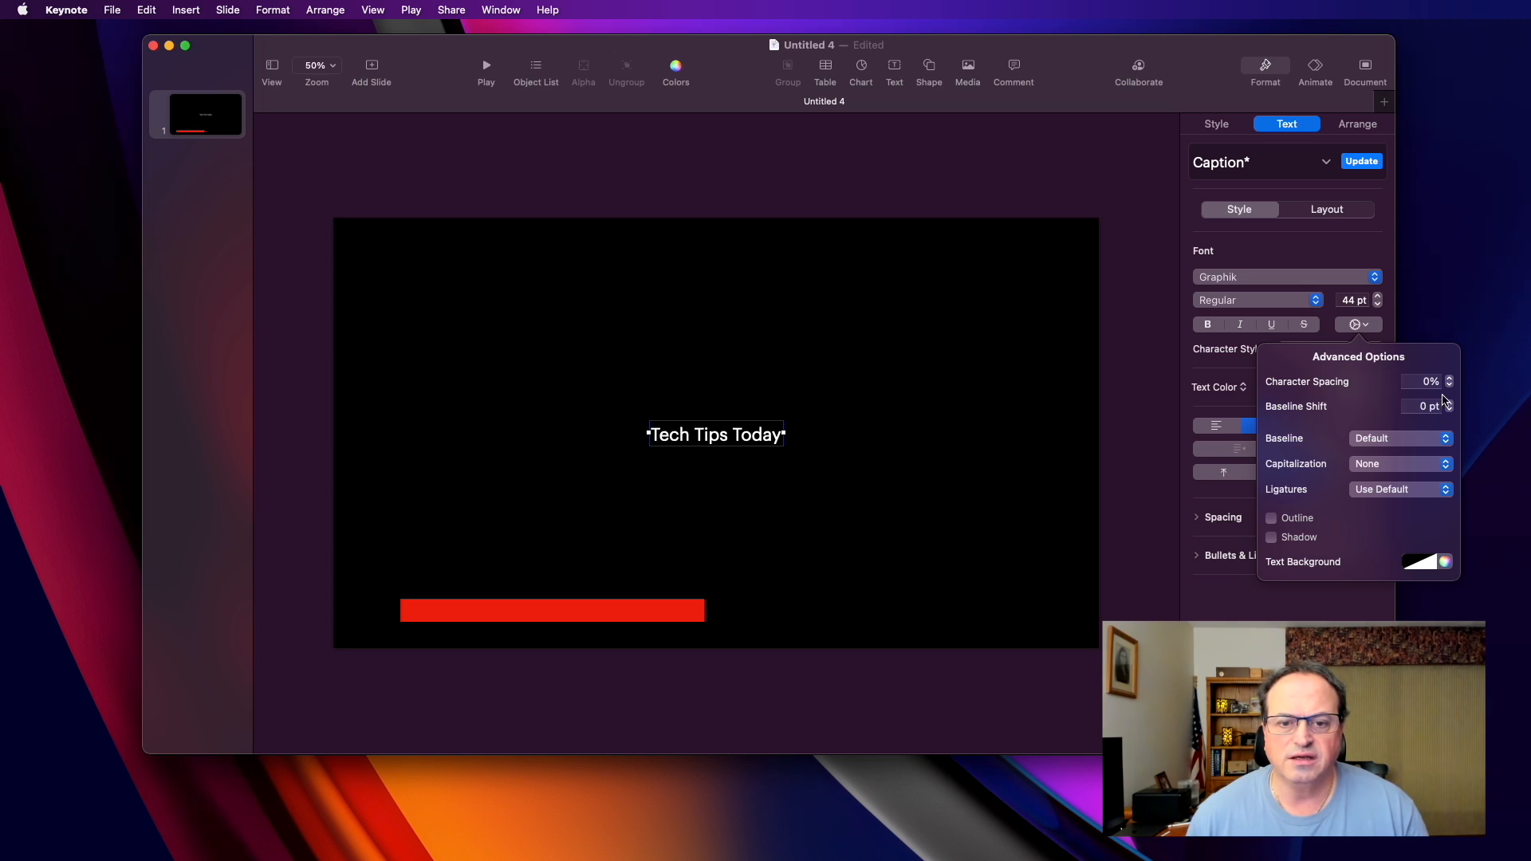
click(1449, 381)
click(1449, 381)
click(1449, 381)
click(1449, 382)
click(1450, 386)
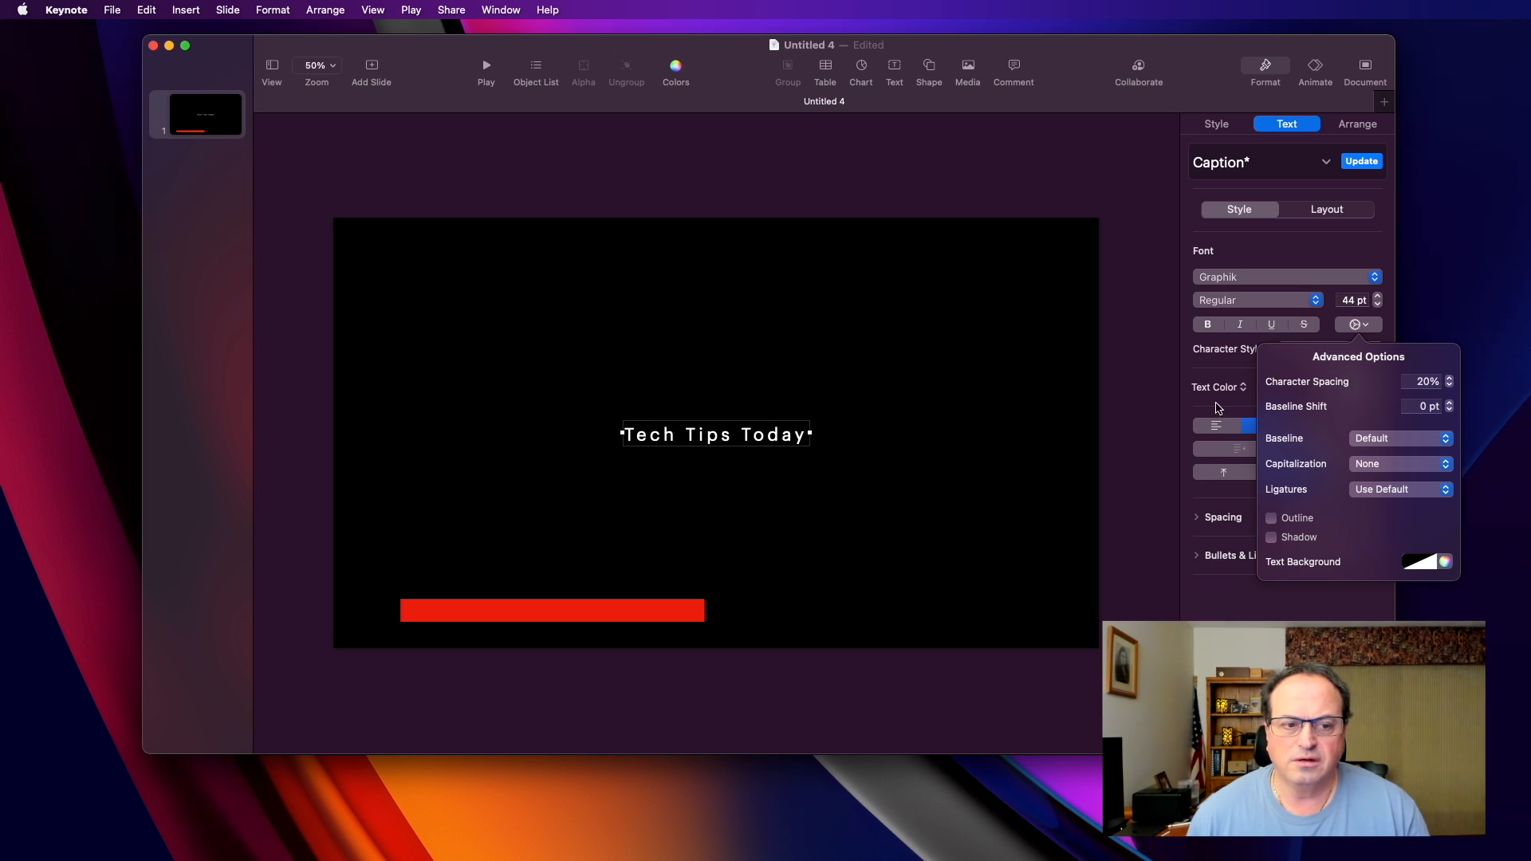
drag(770, 444, 560, 620)
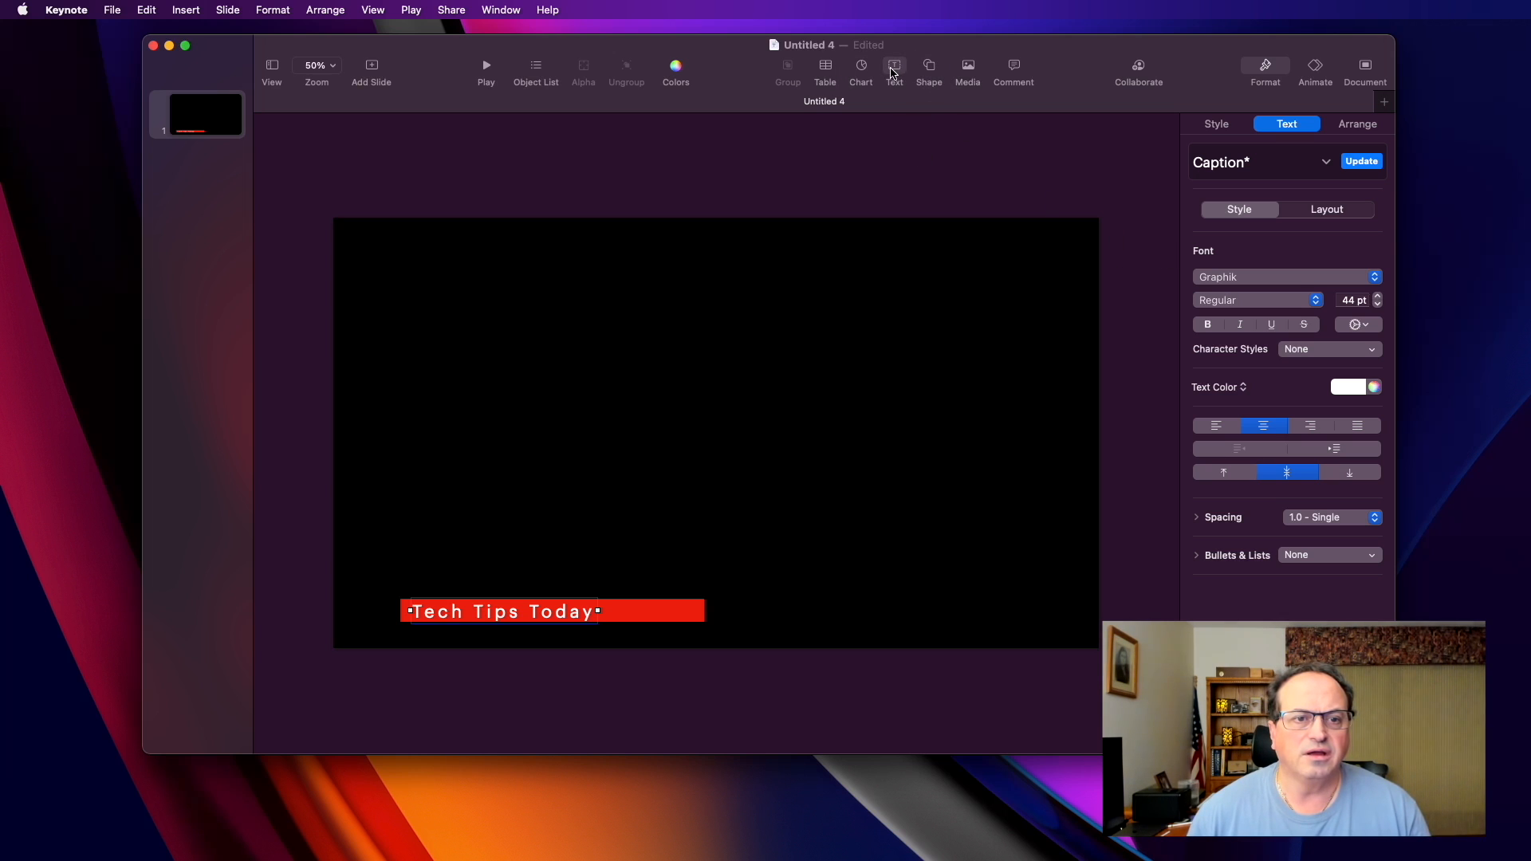
Insert a second text box with white text and enter the presenter's full name.
click(893, 72)
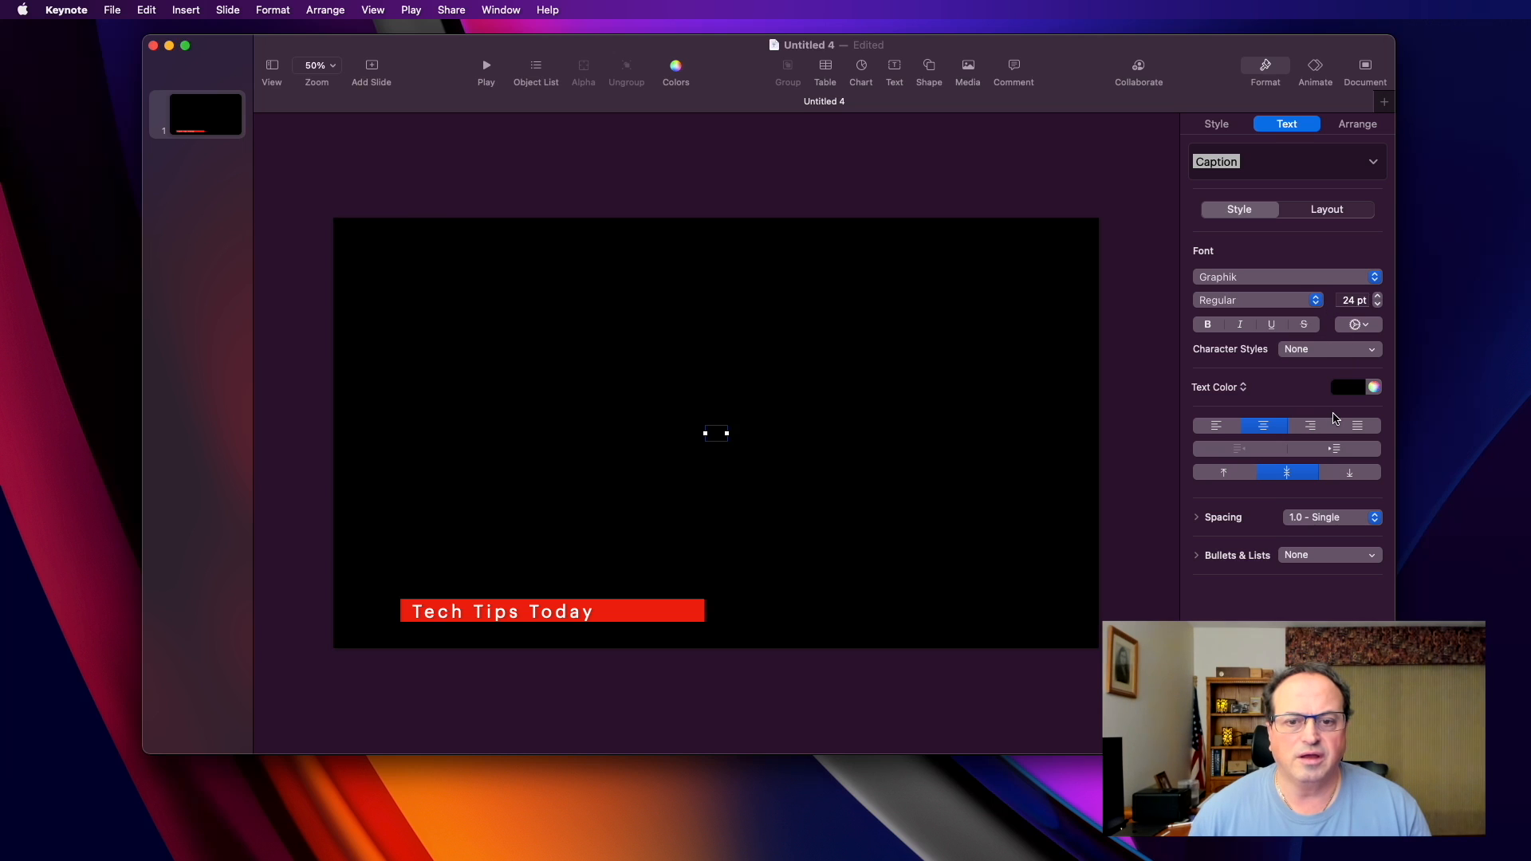
click(1342, 388)
click(1276, 489)
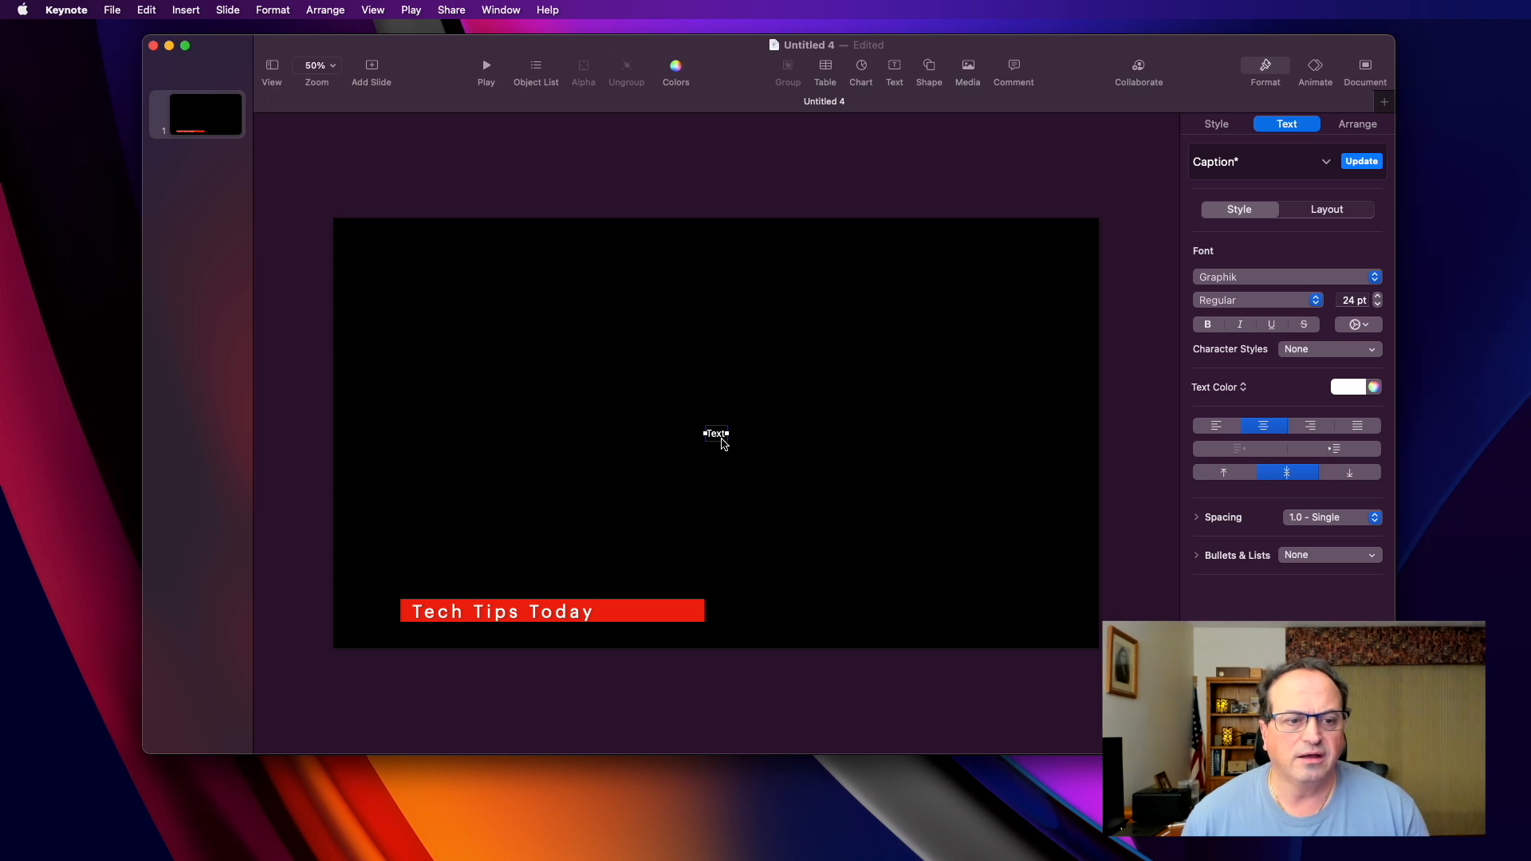
double_click(716, 433)
text(Paul Ruscito)
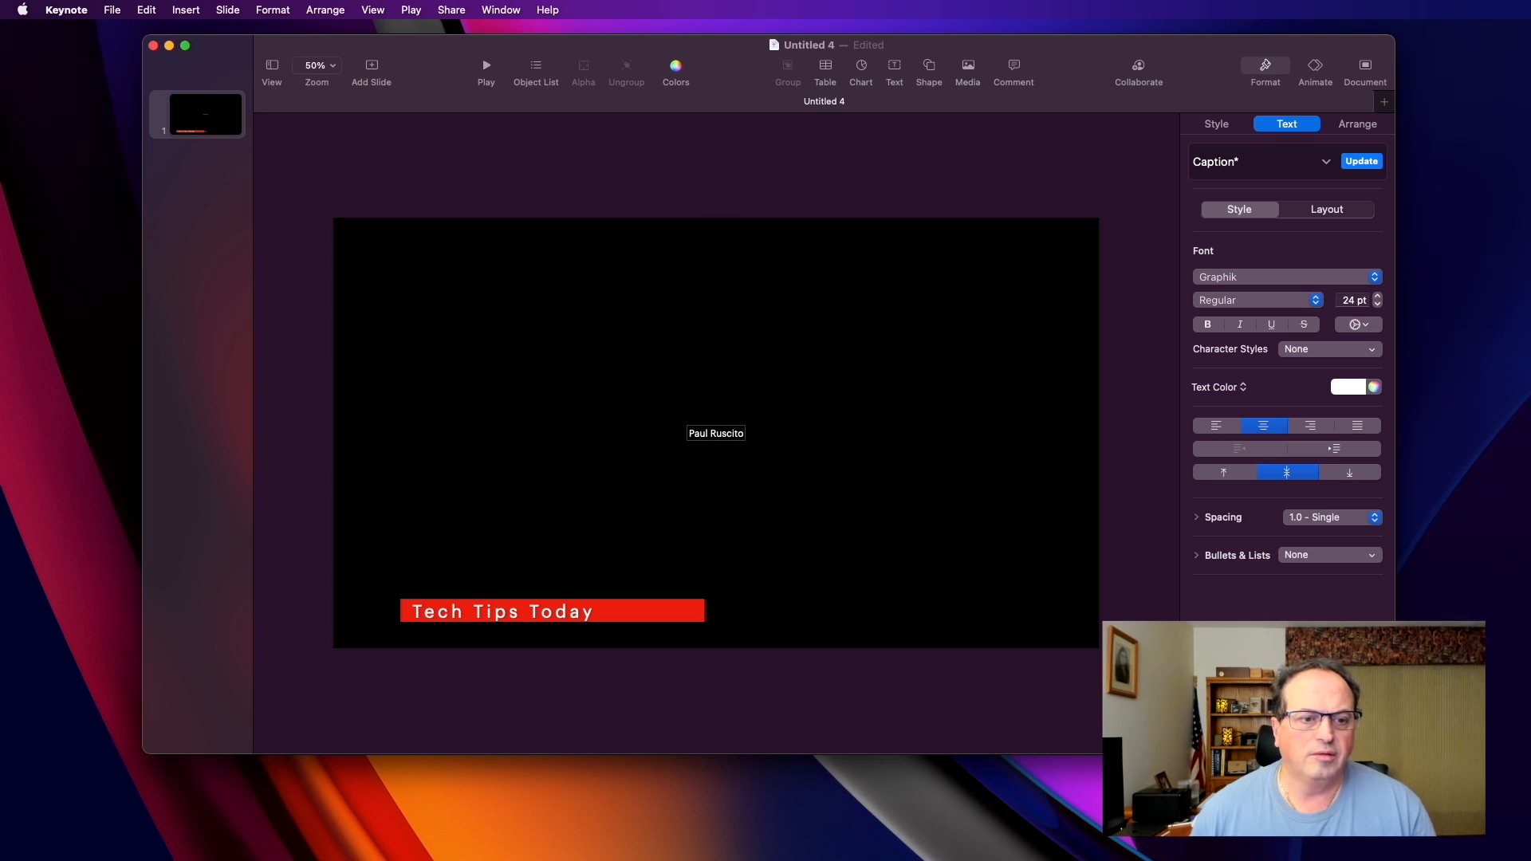
click(917, 492)
Set the character spacing of the presenter's name text to 25%.
click(727, 438)
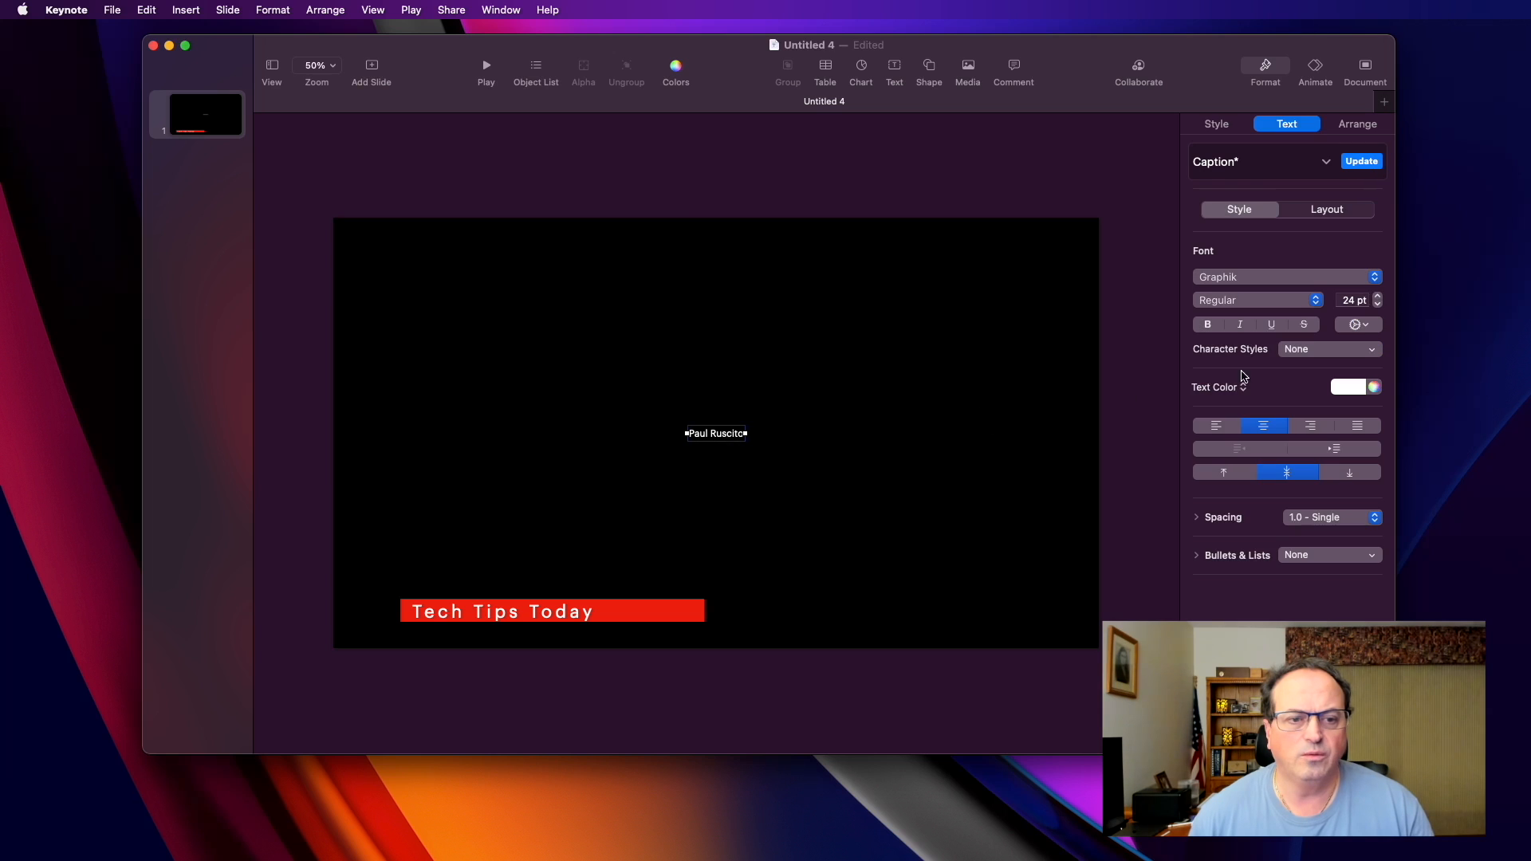
click(1359, 324)
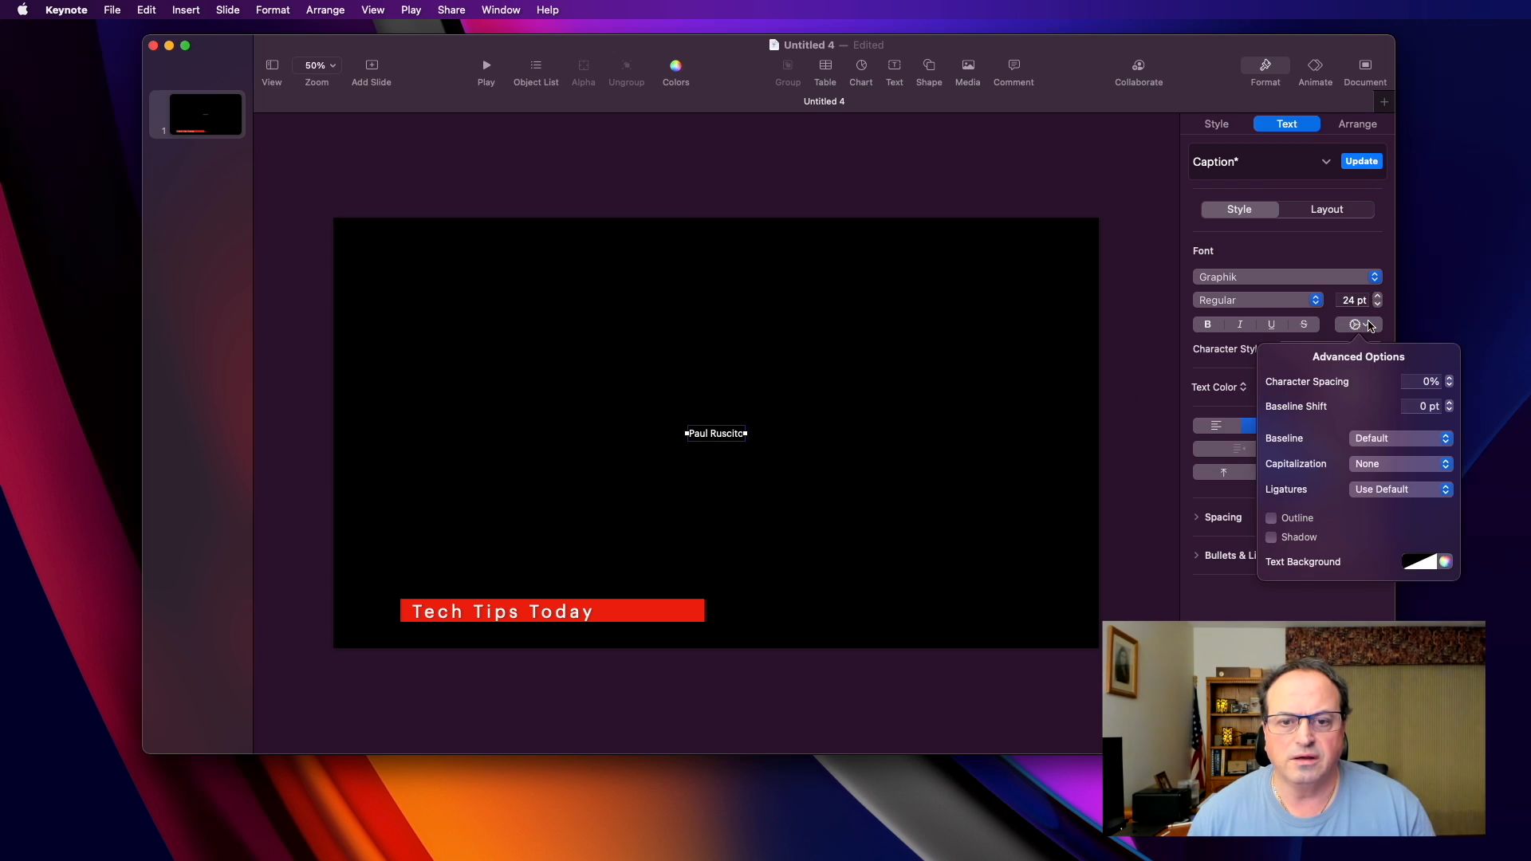
click(1449, 378)
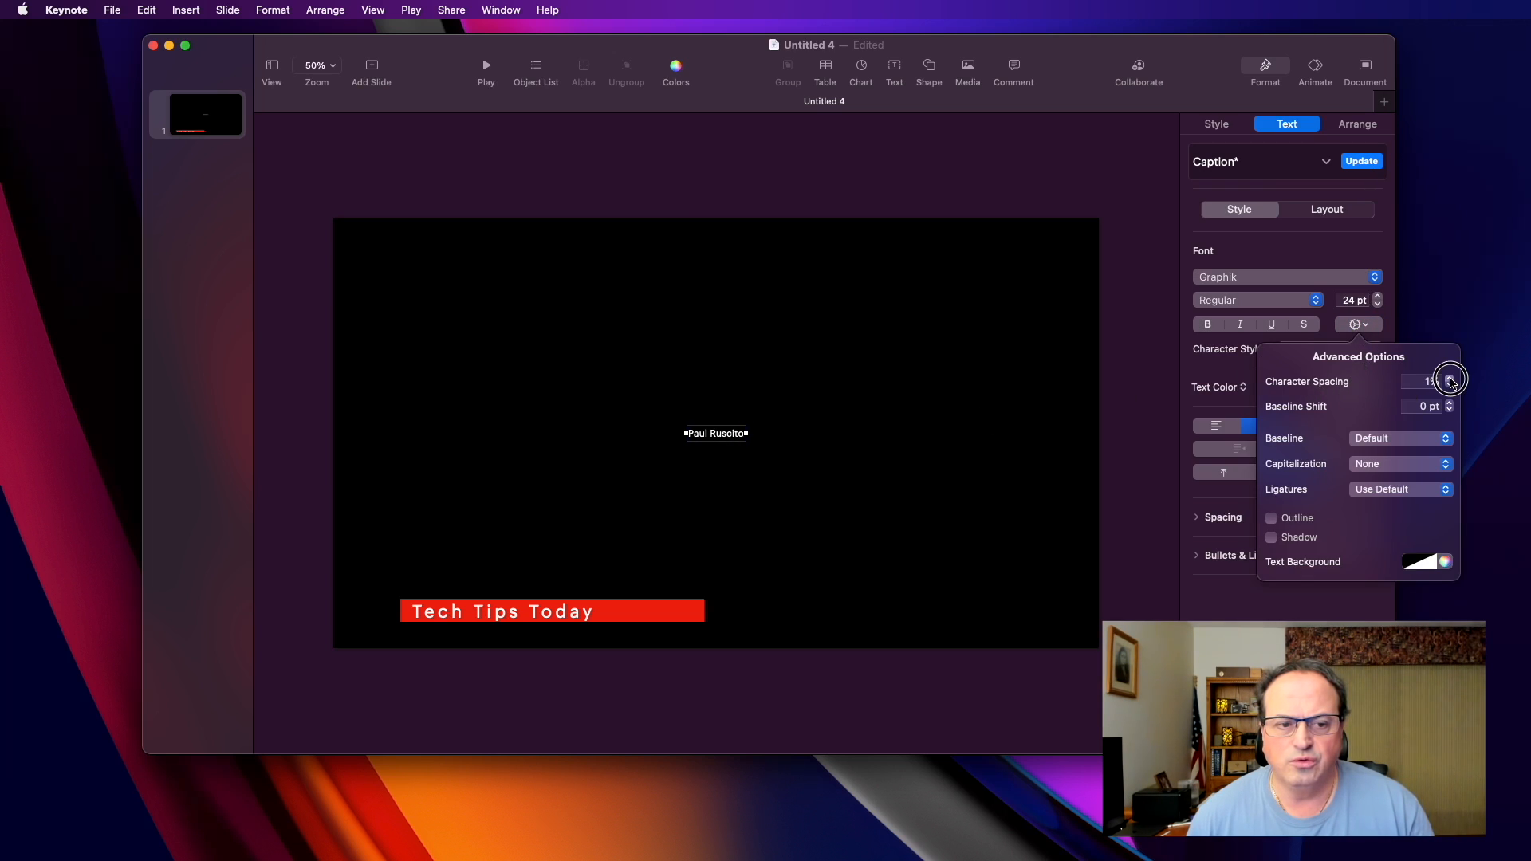
drag(1449, 380, 1450, 380)
click(1450, 386)
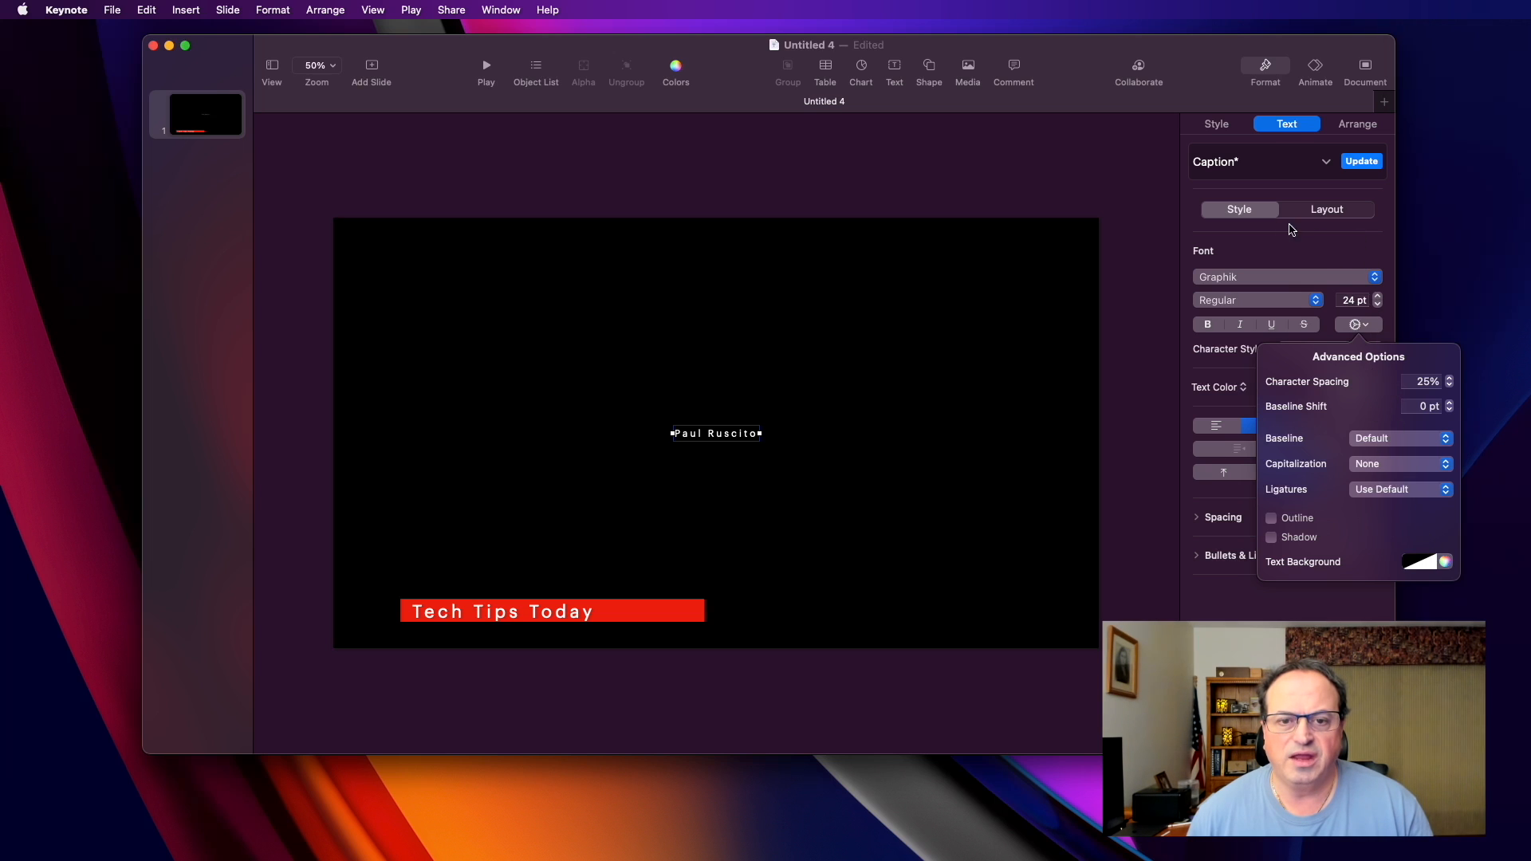
click(1325, 251)
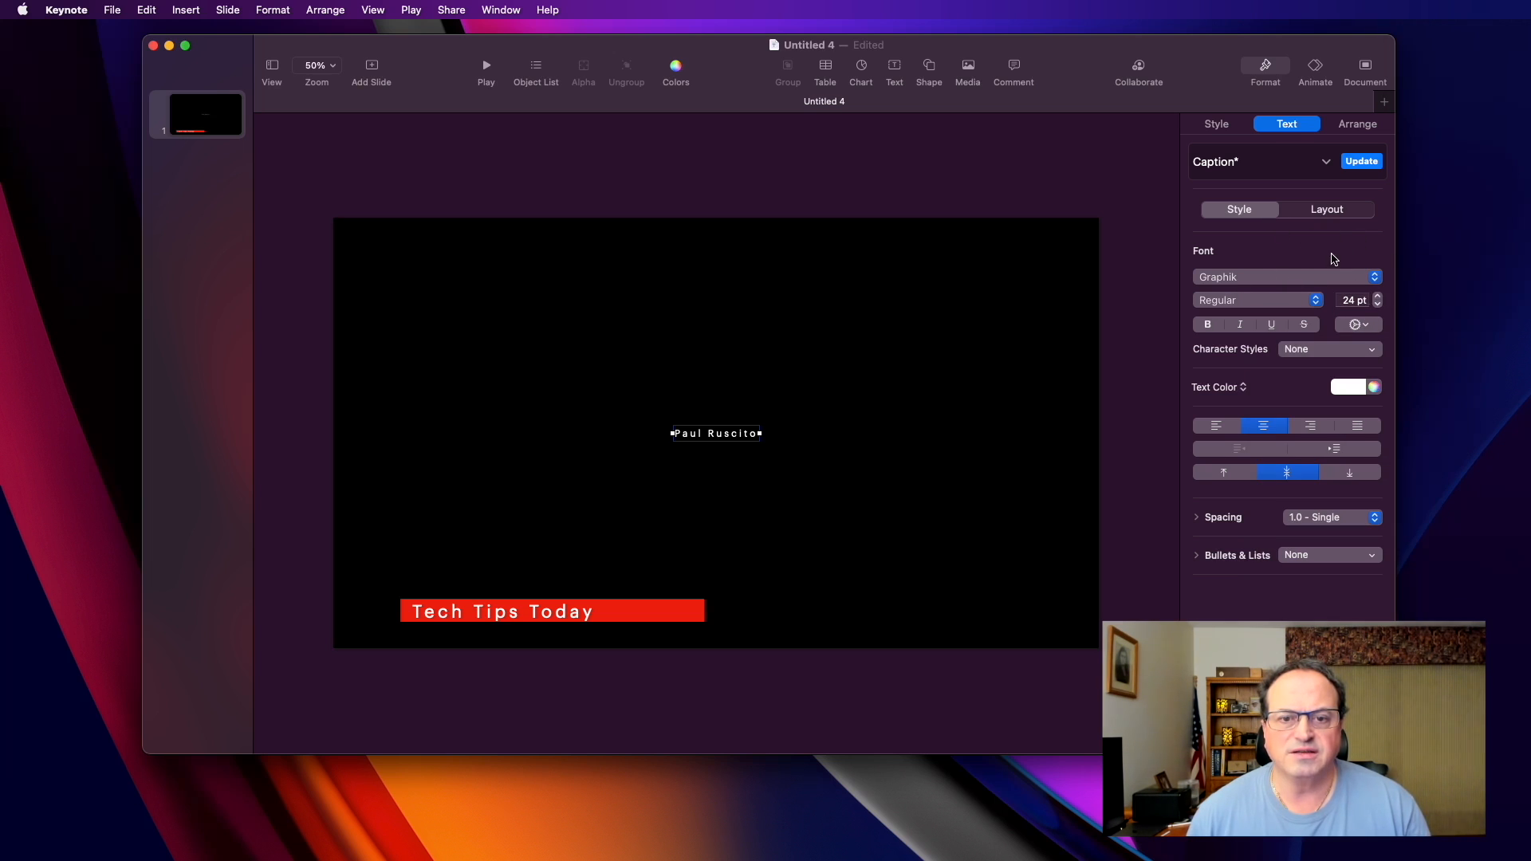
Enlarge the presenter's name to 45 pt and place it just above the red bar, aligned with the bar's left end.
drag(1378, 299, 1378, 299)
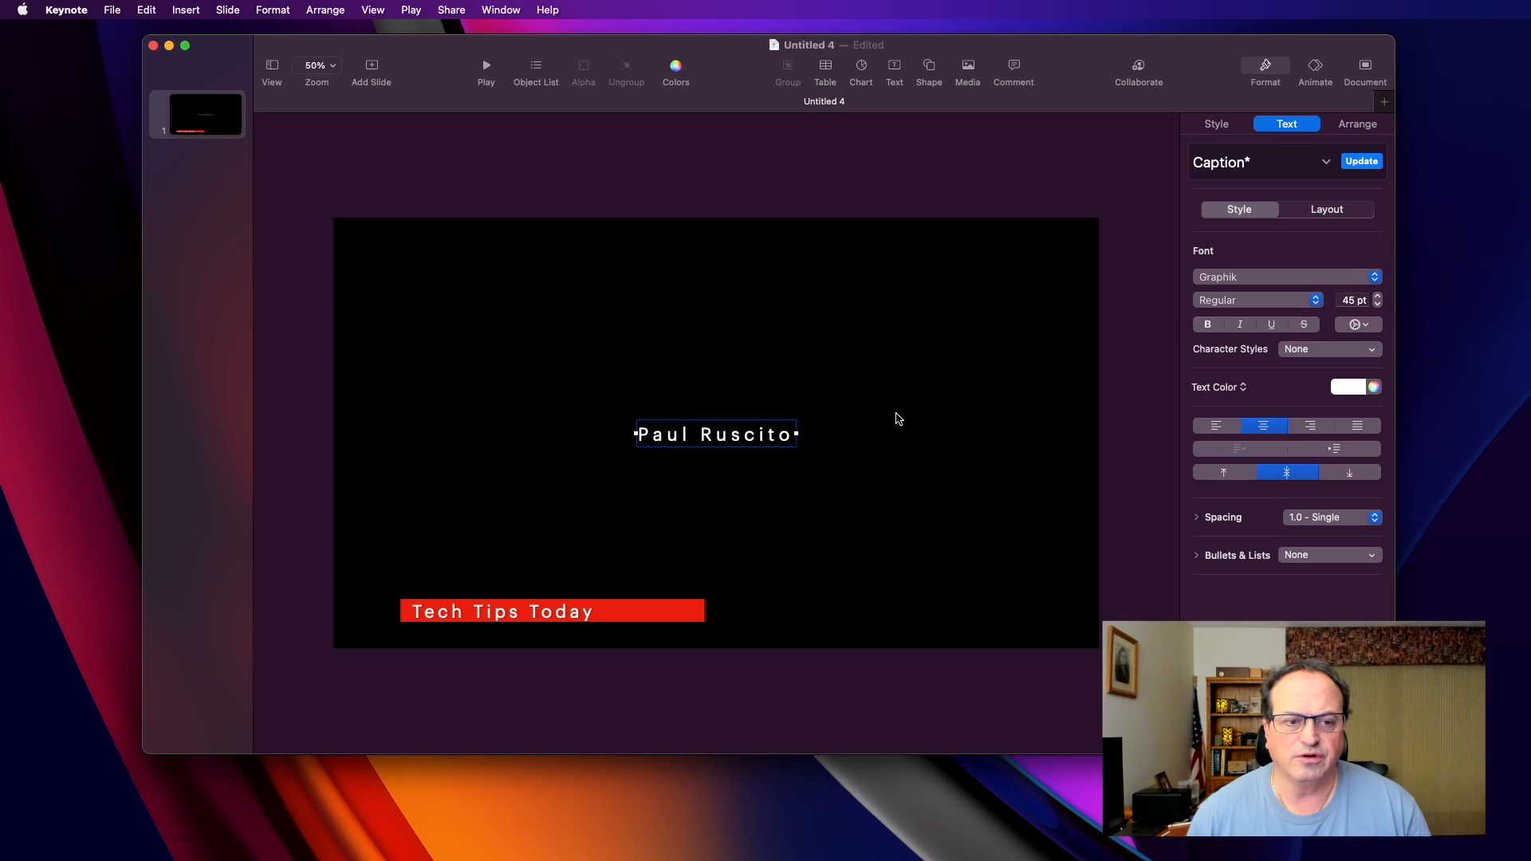
drag(739, 434, 501, 567)
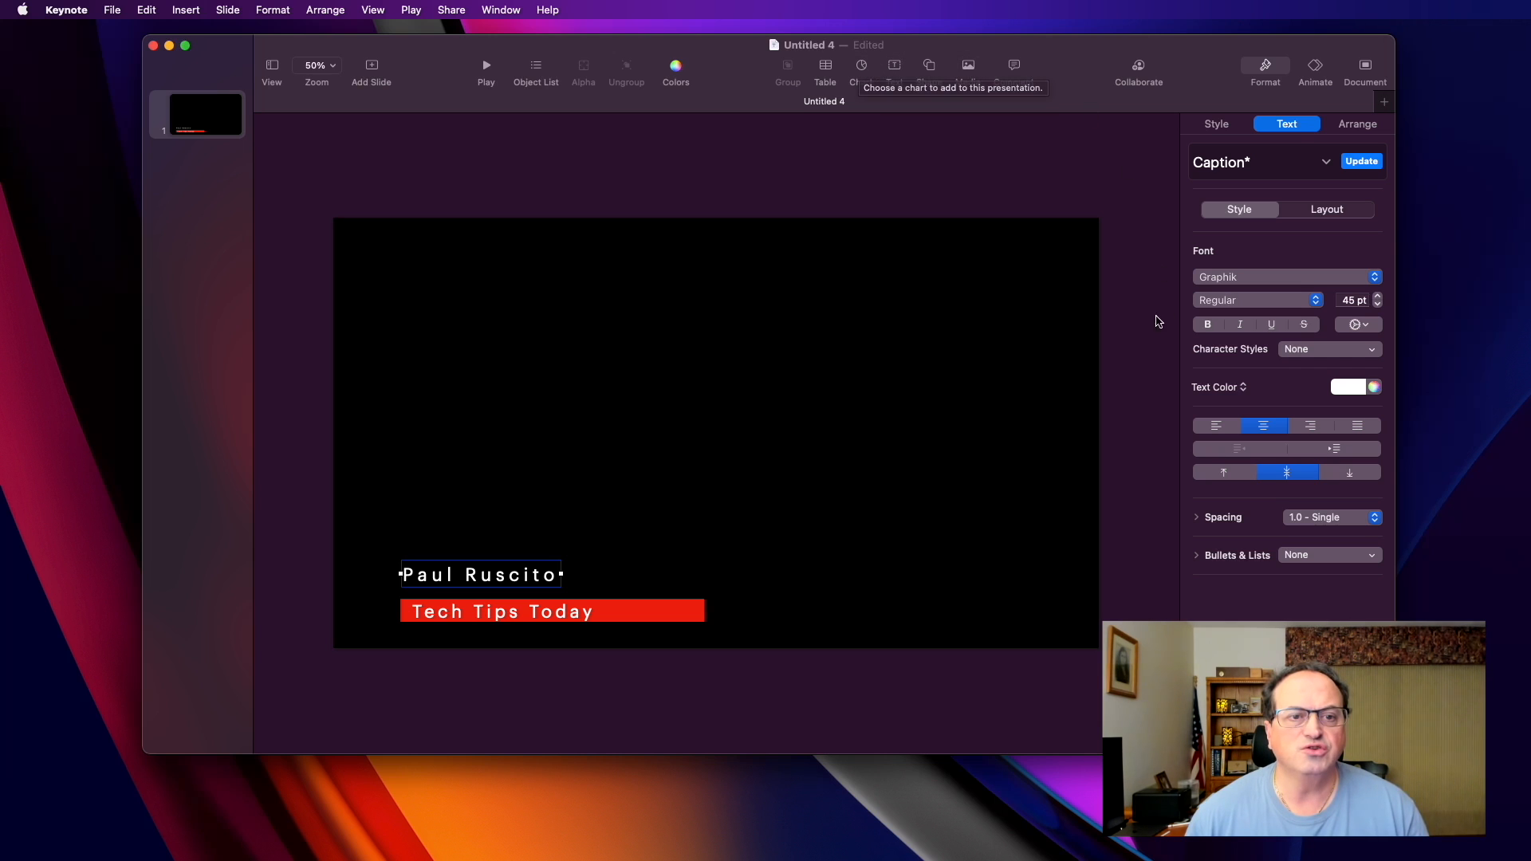
Insert a square shape and apply the yellow-orange shape style to it.
click(928, 70)
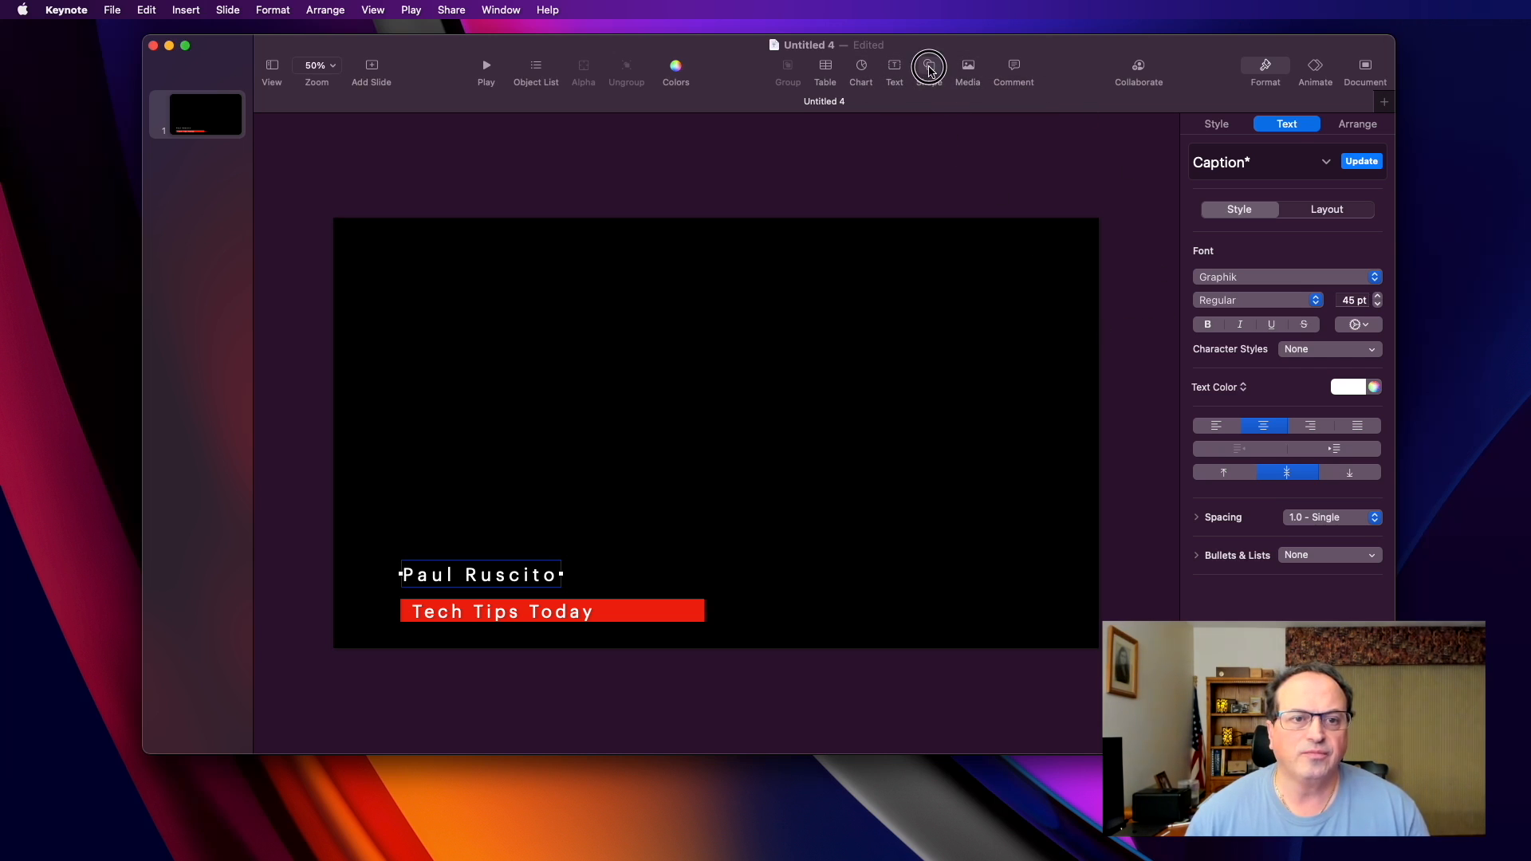
click(931, 195)
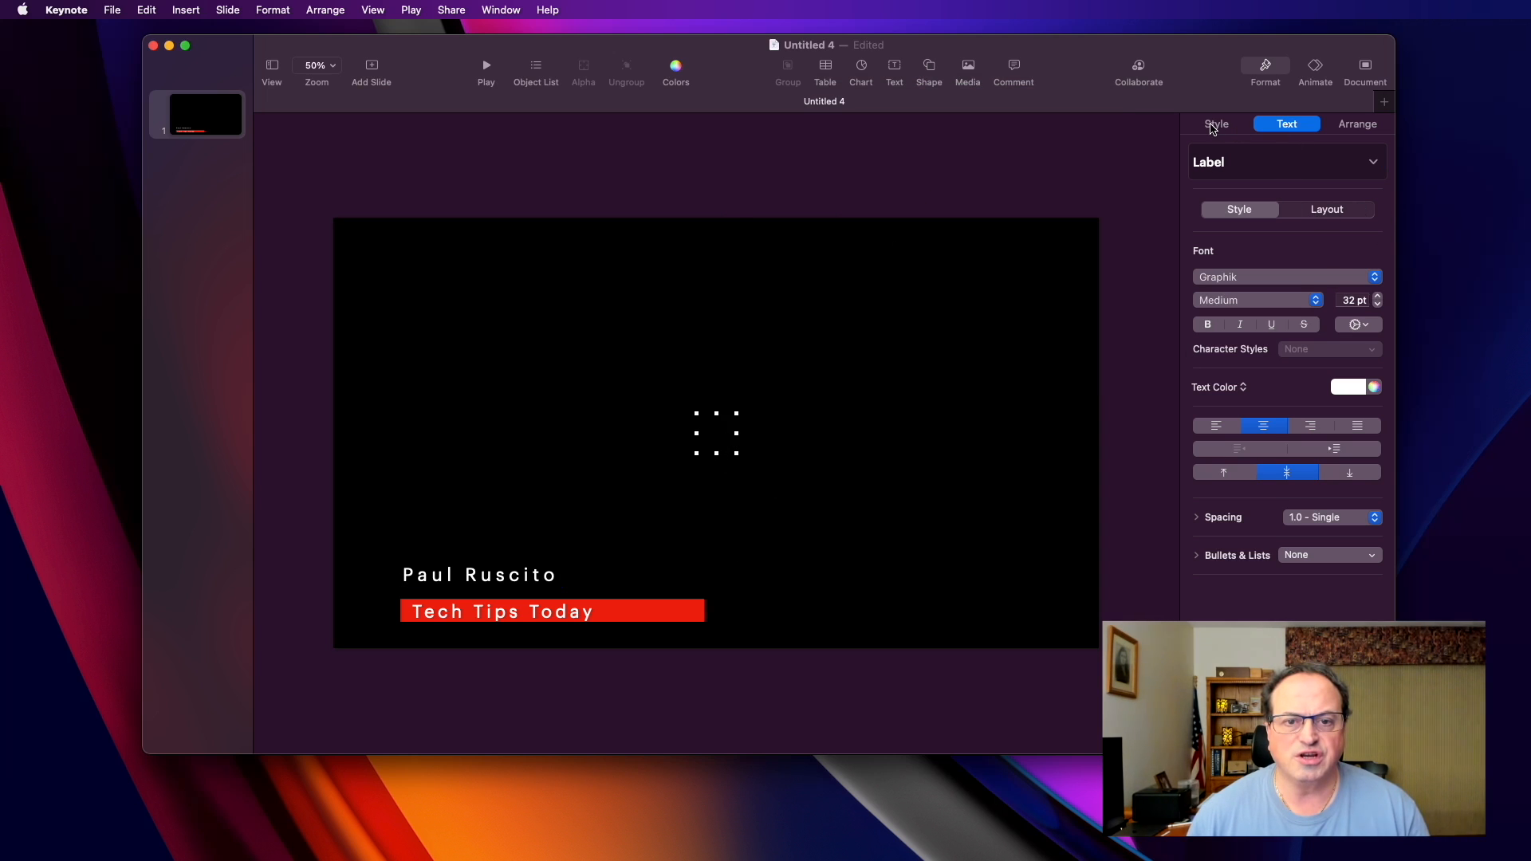
click(1215, 125)
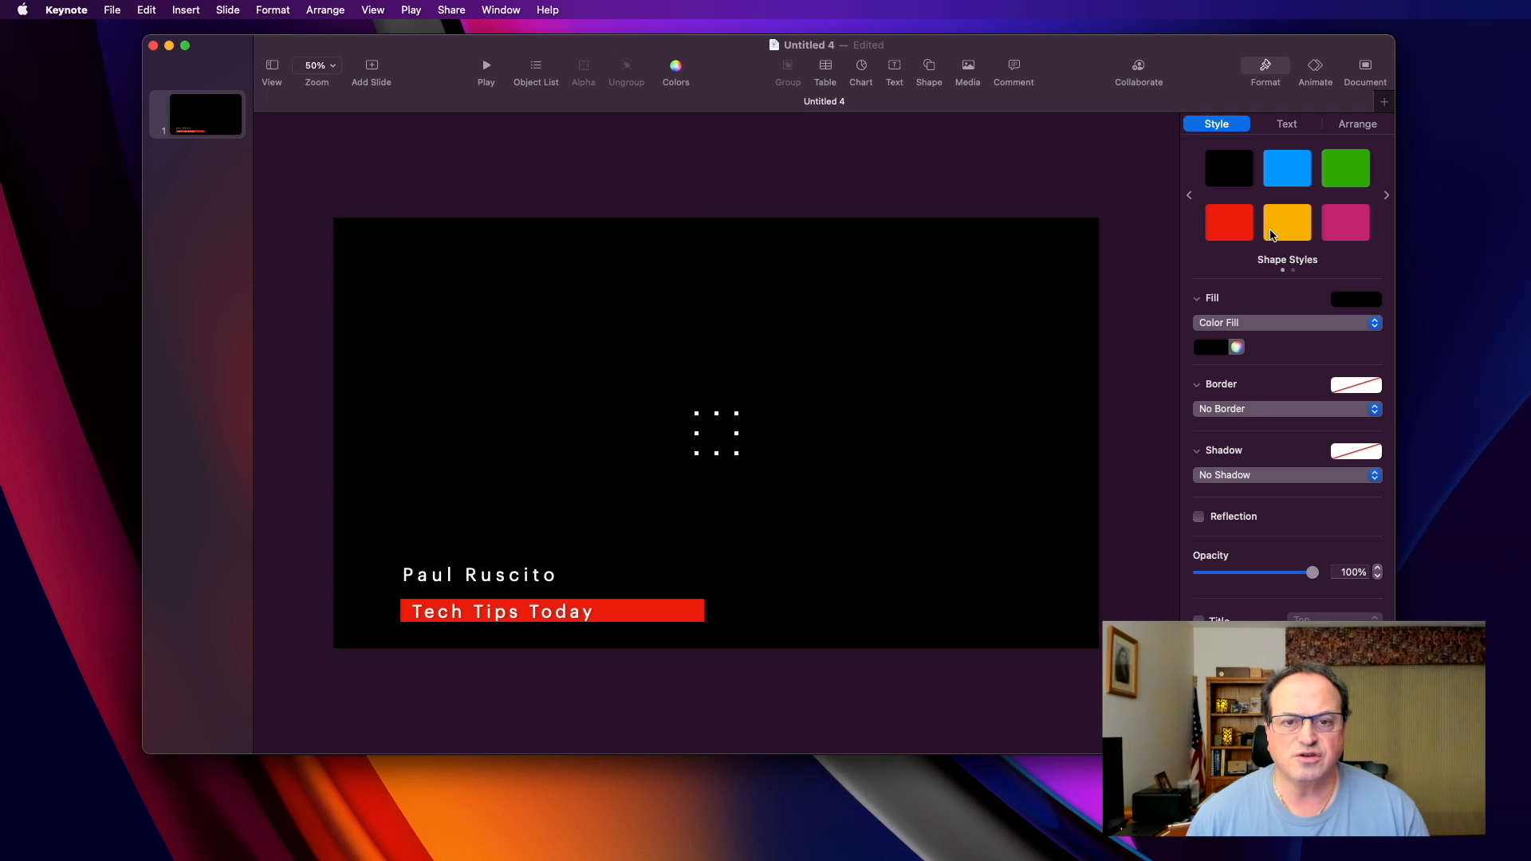
click(1296, 231)
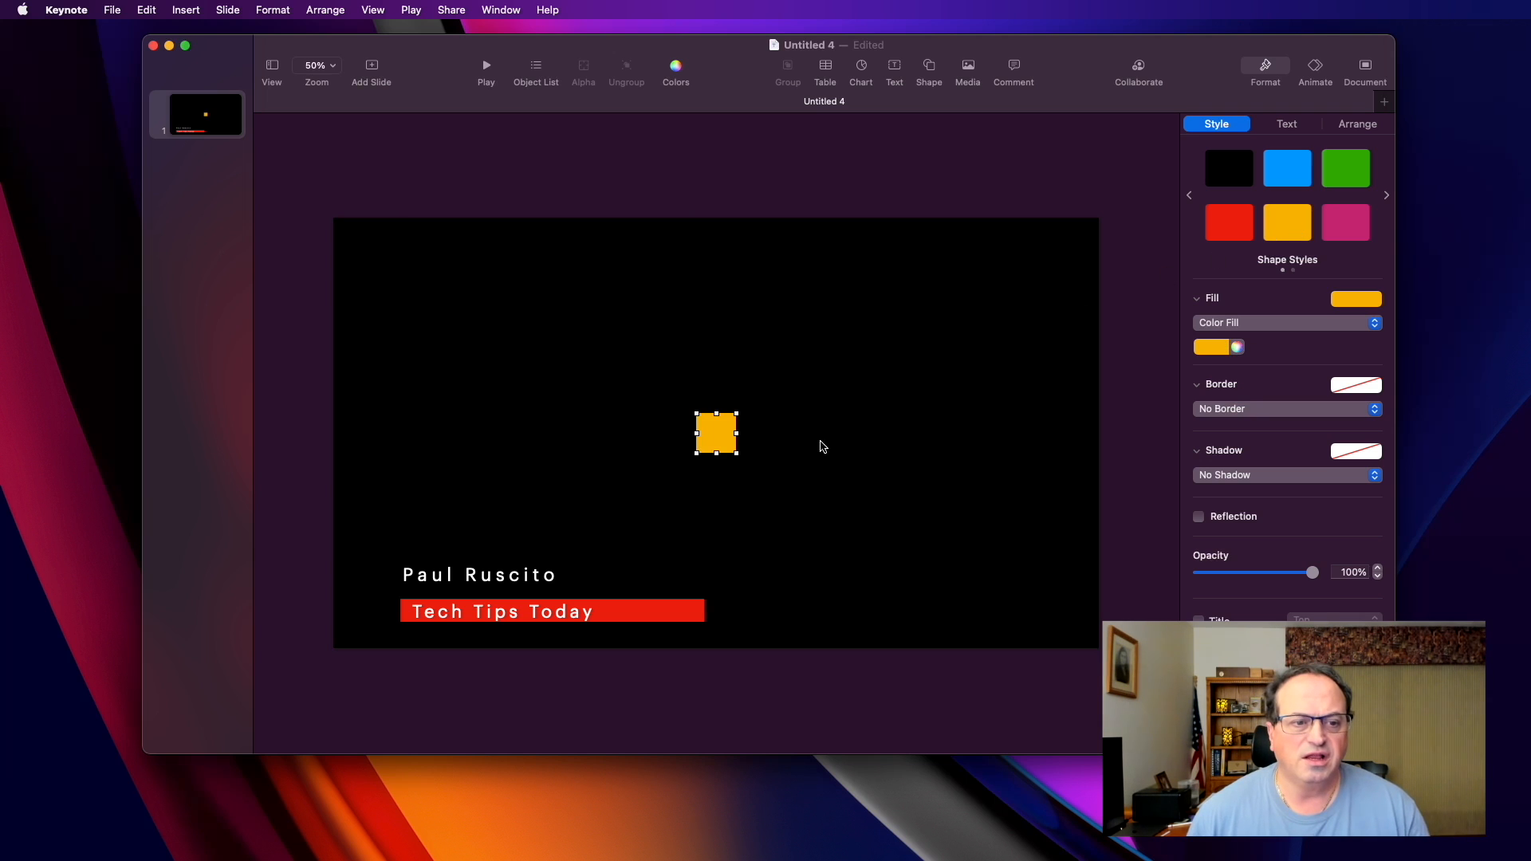
Move the yellow square to the left of the red bar and narrow it into a vertical block spanning both text lines.
drag(706, 441, 376, 620)
click(360, 609)
click(627, 534)
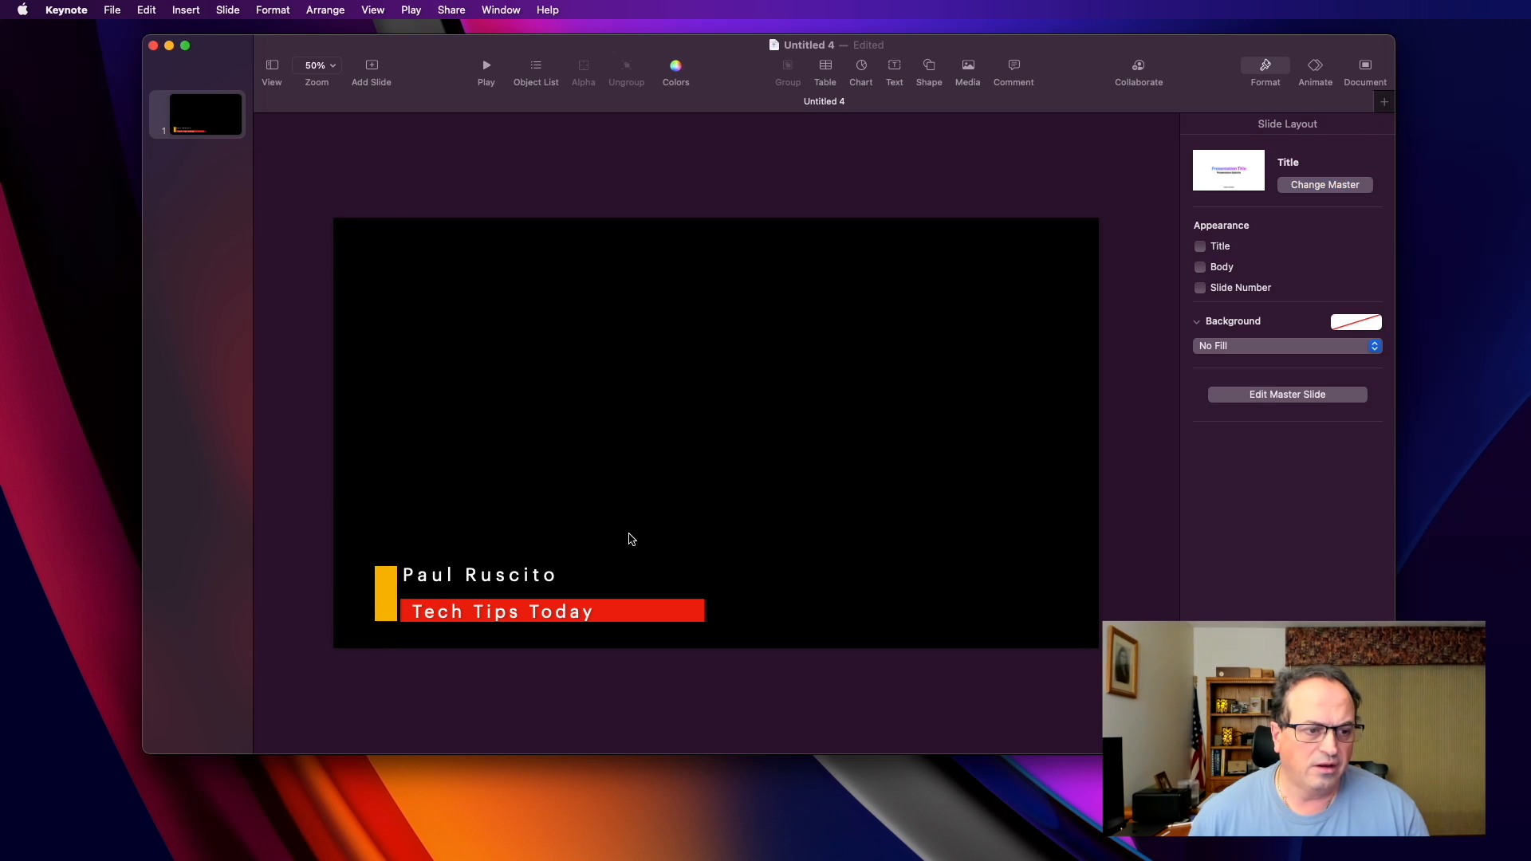
Select all four lower-third objects together and add a Wipe build-in effect to them.
drag(827, 505, 338, 647)
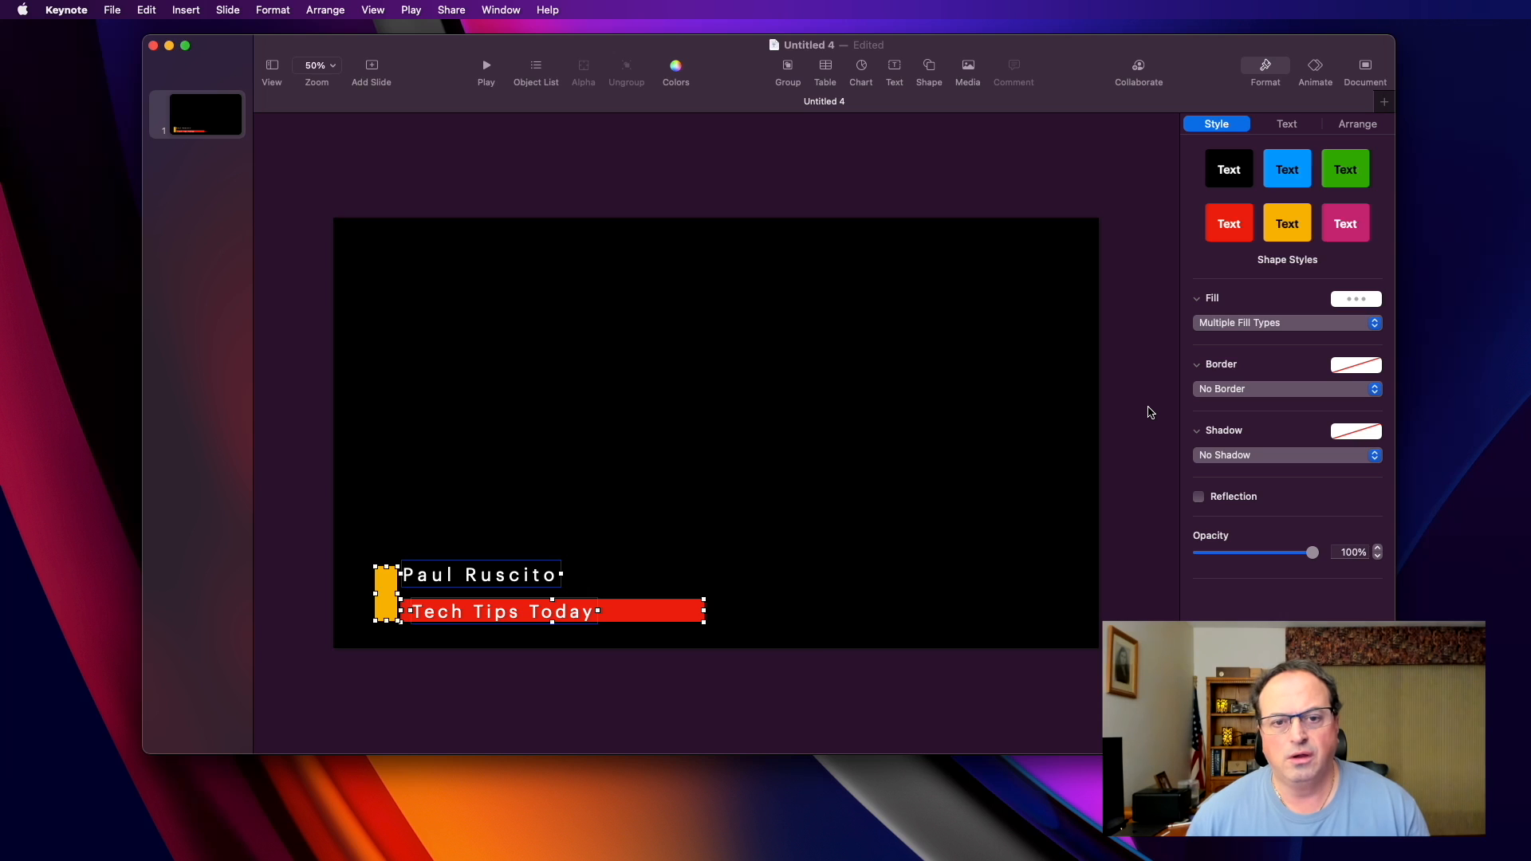
click(1316, 70)
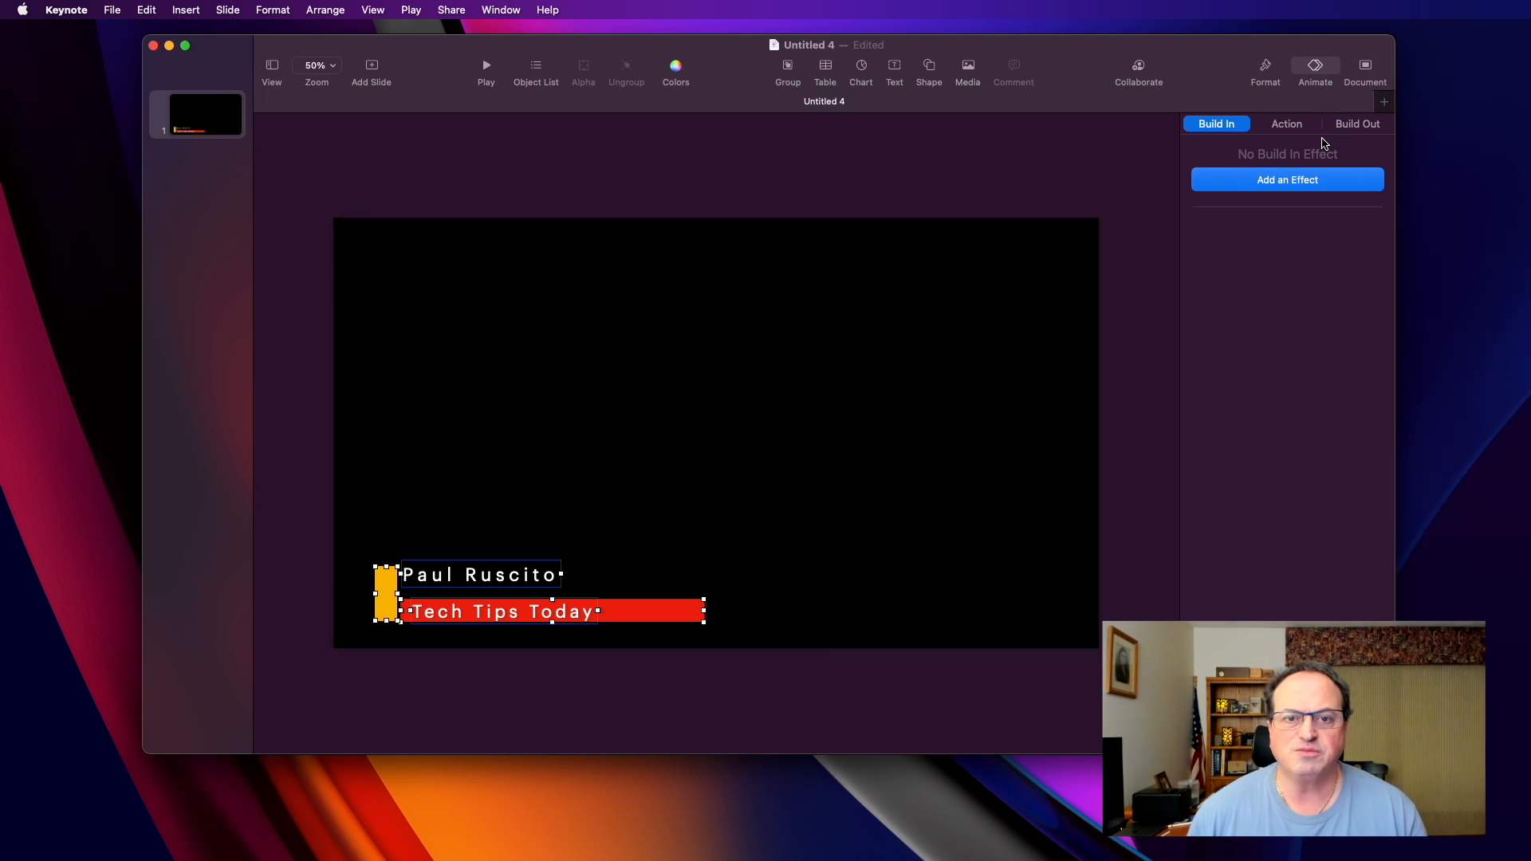
click(1279, 182)
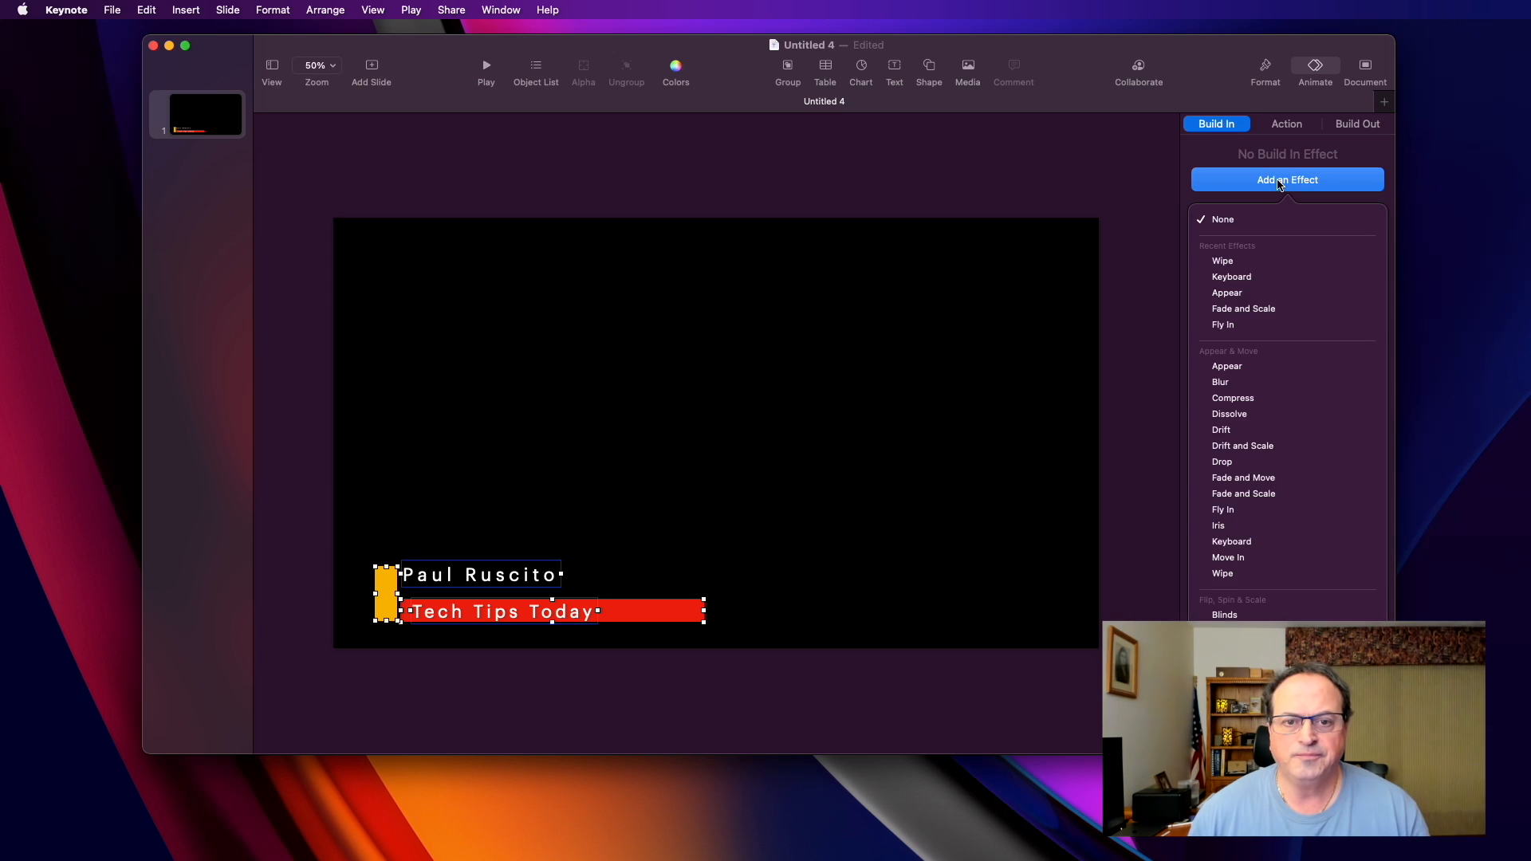
click(1237, 263)
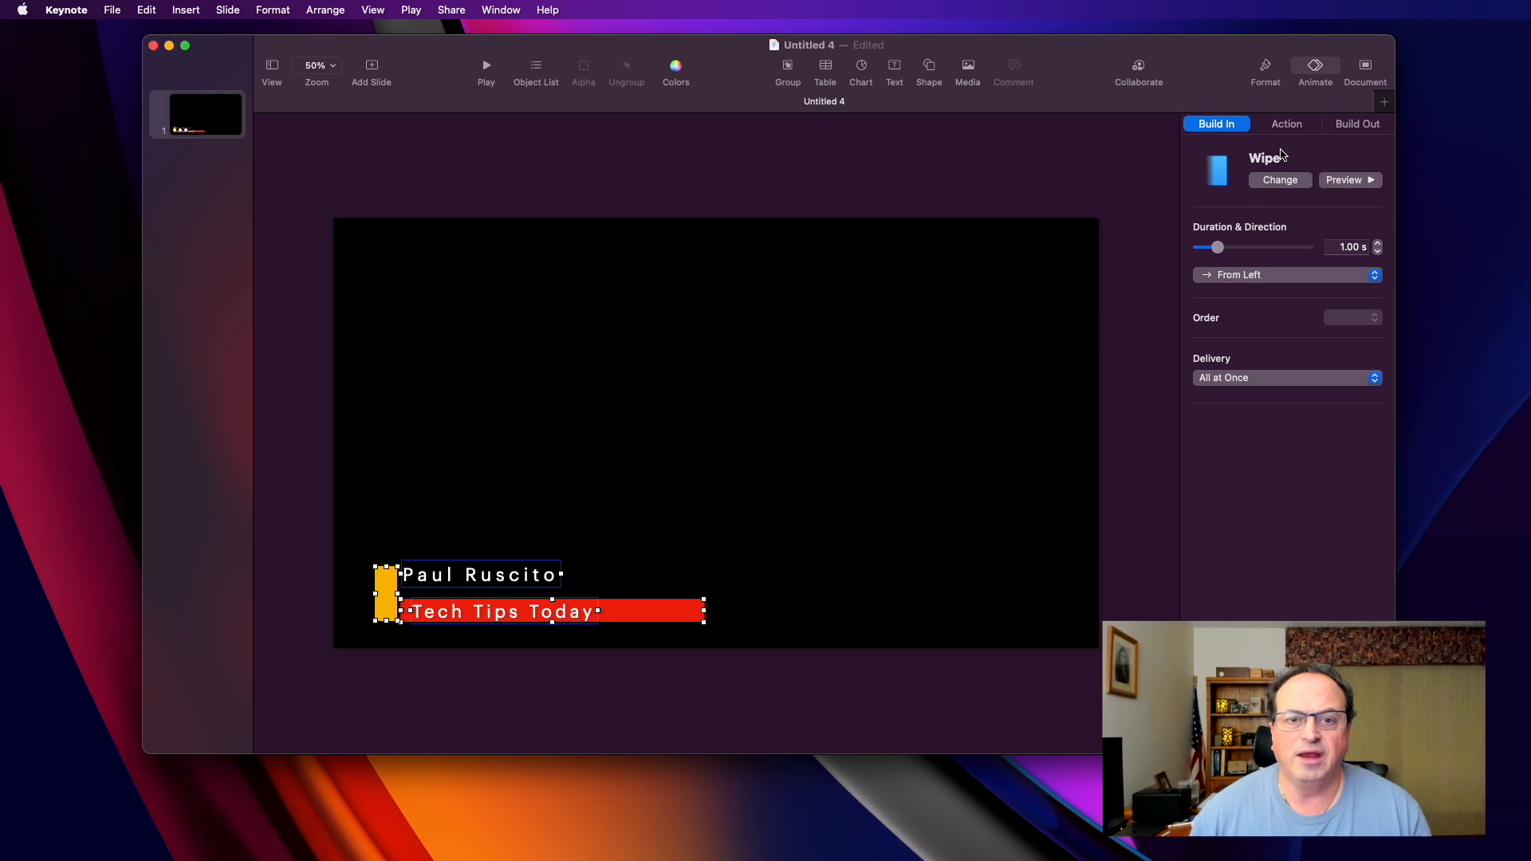
Add a Wipe build-out effect to the selected objects, set its direction to From Right, and preview it.
click(1346, 126)
click(1308, 189)
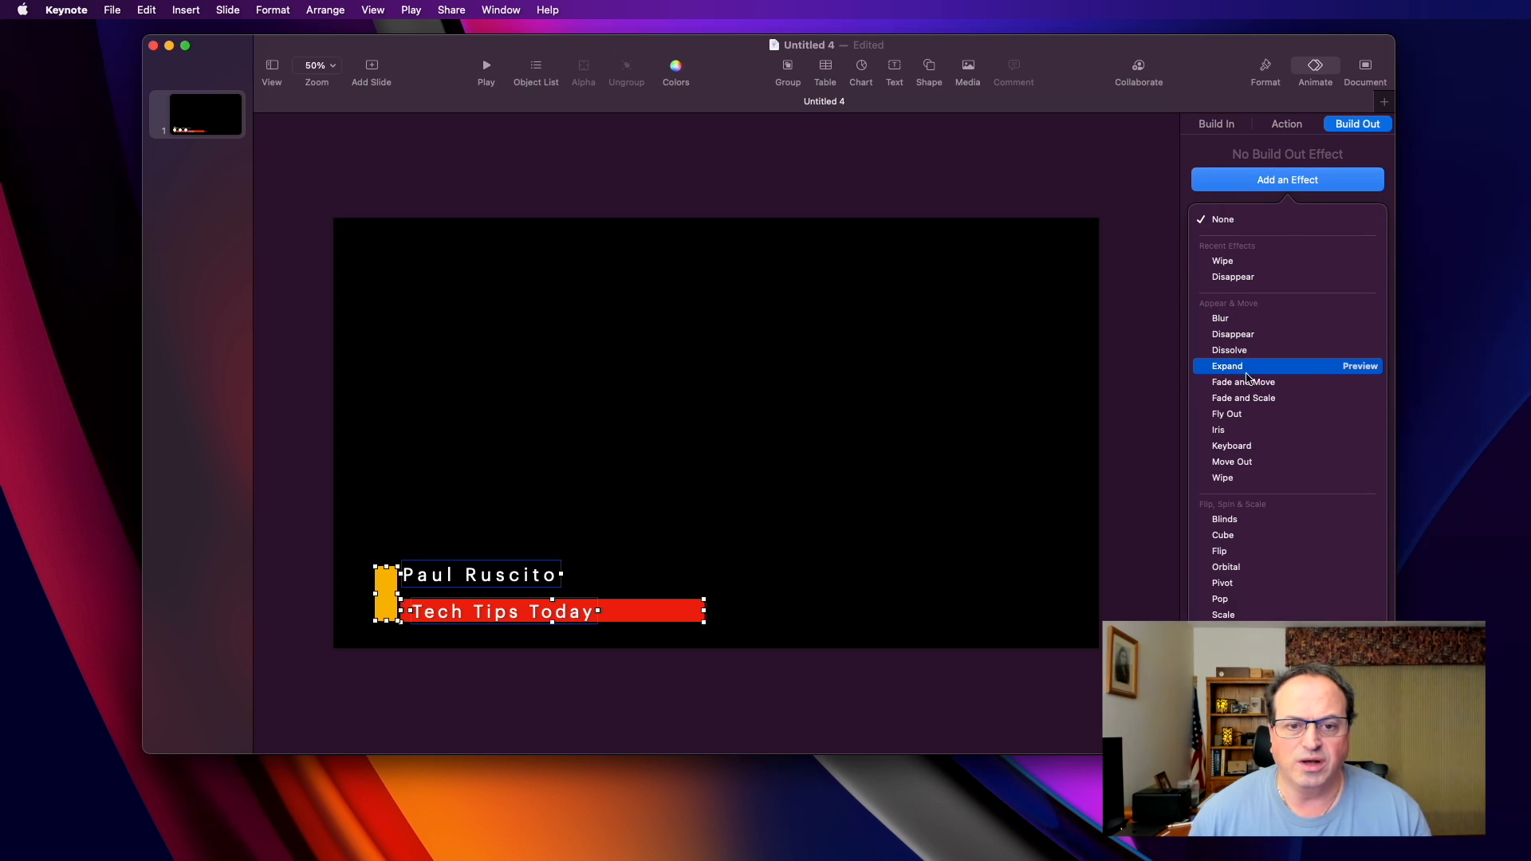
click(1241, 261)
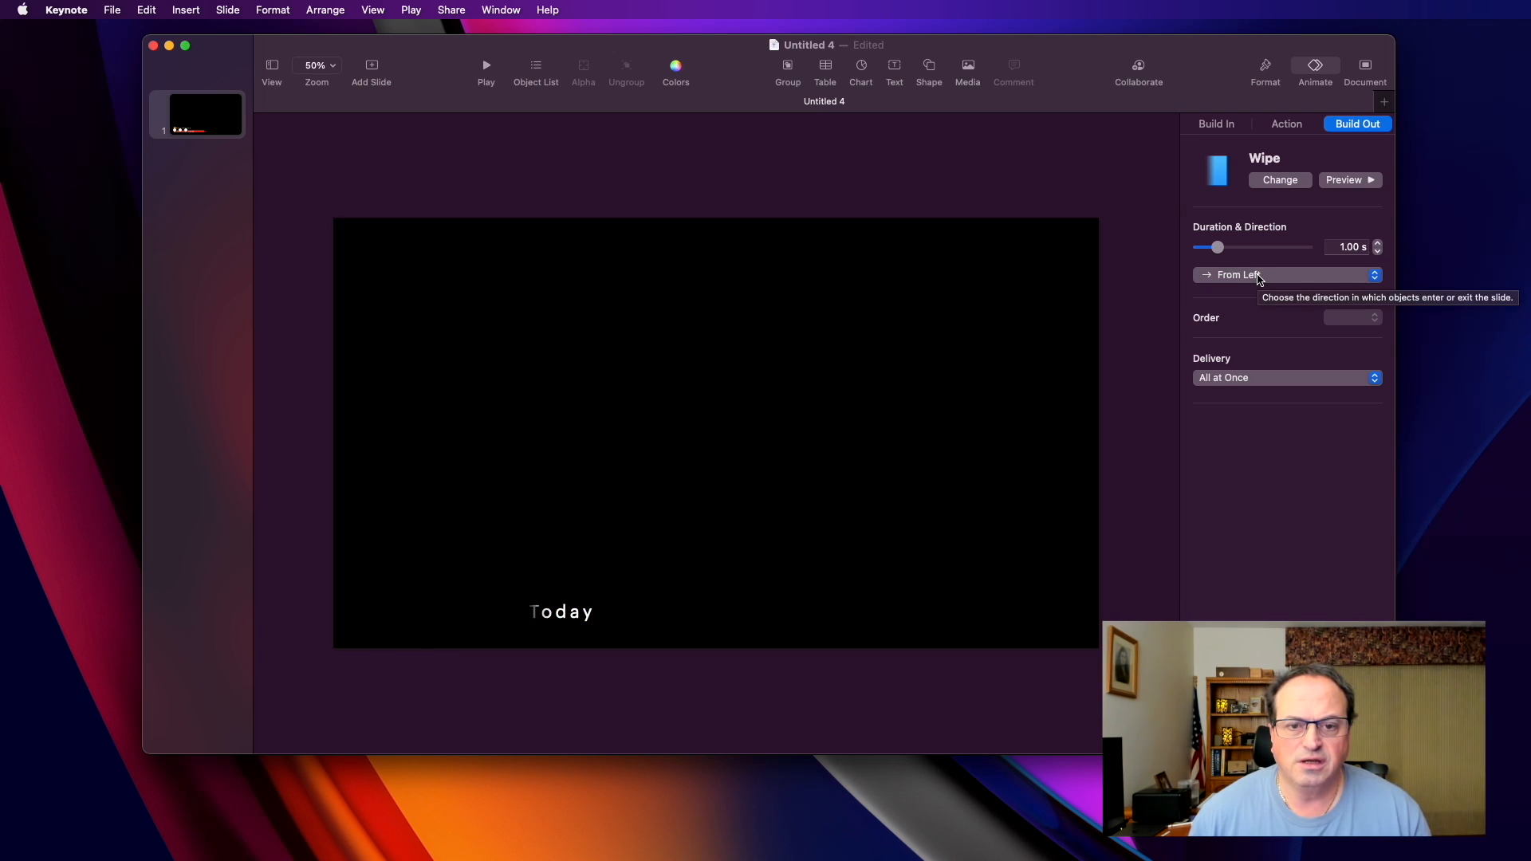
click(1258, 276)
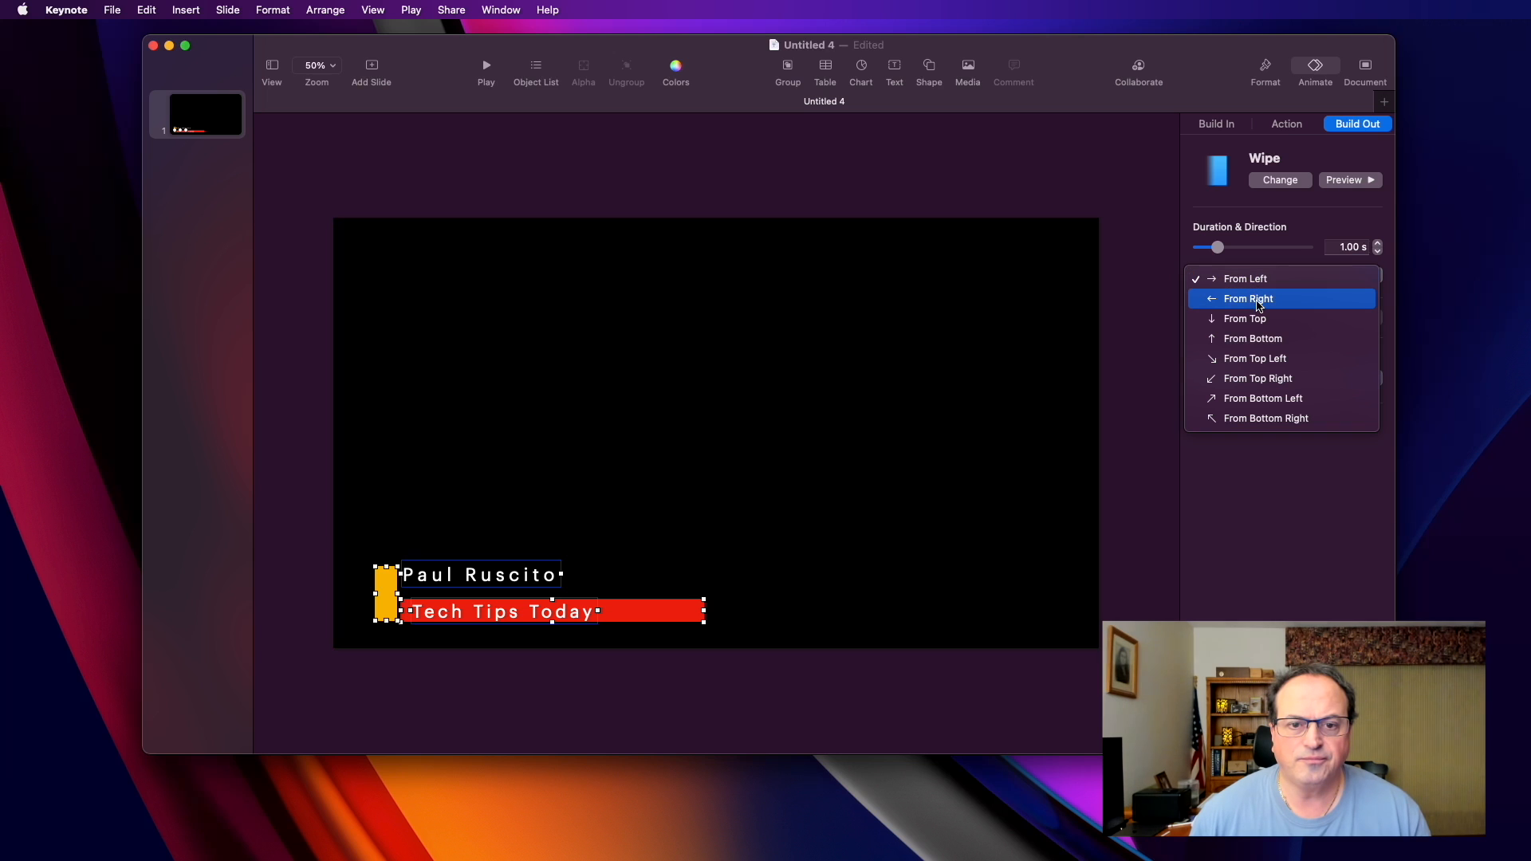
click(1257, 299)
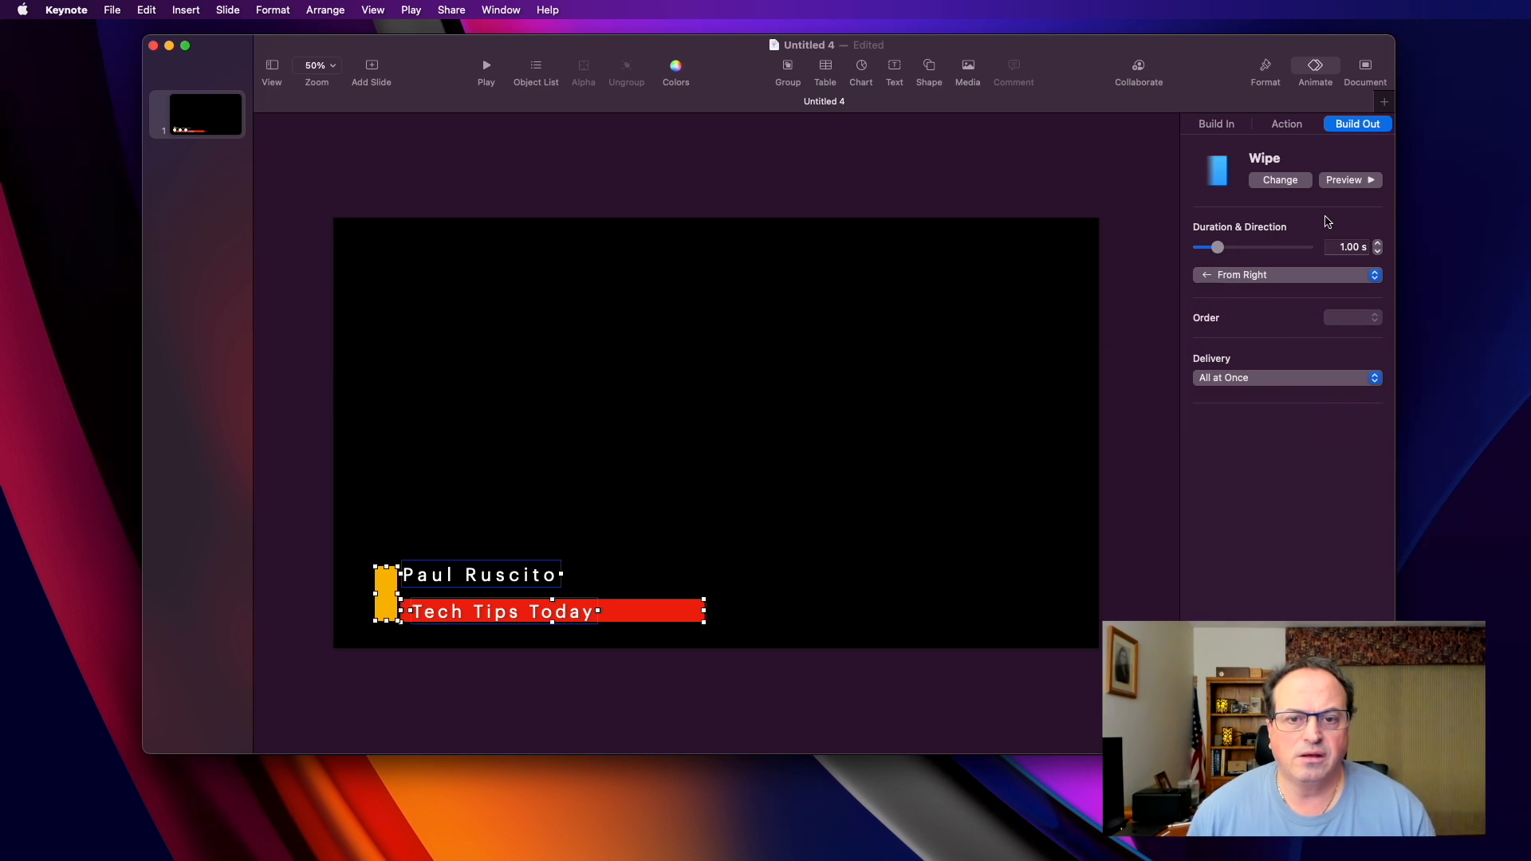
click(1344, 181)
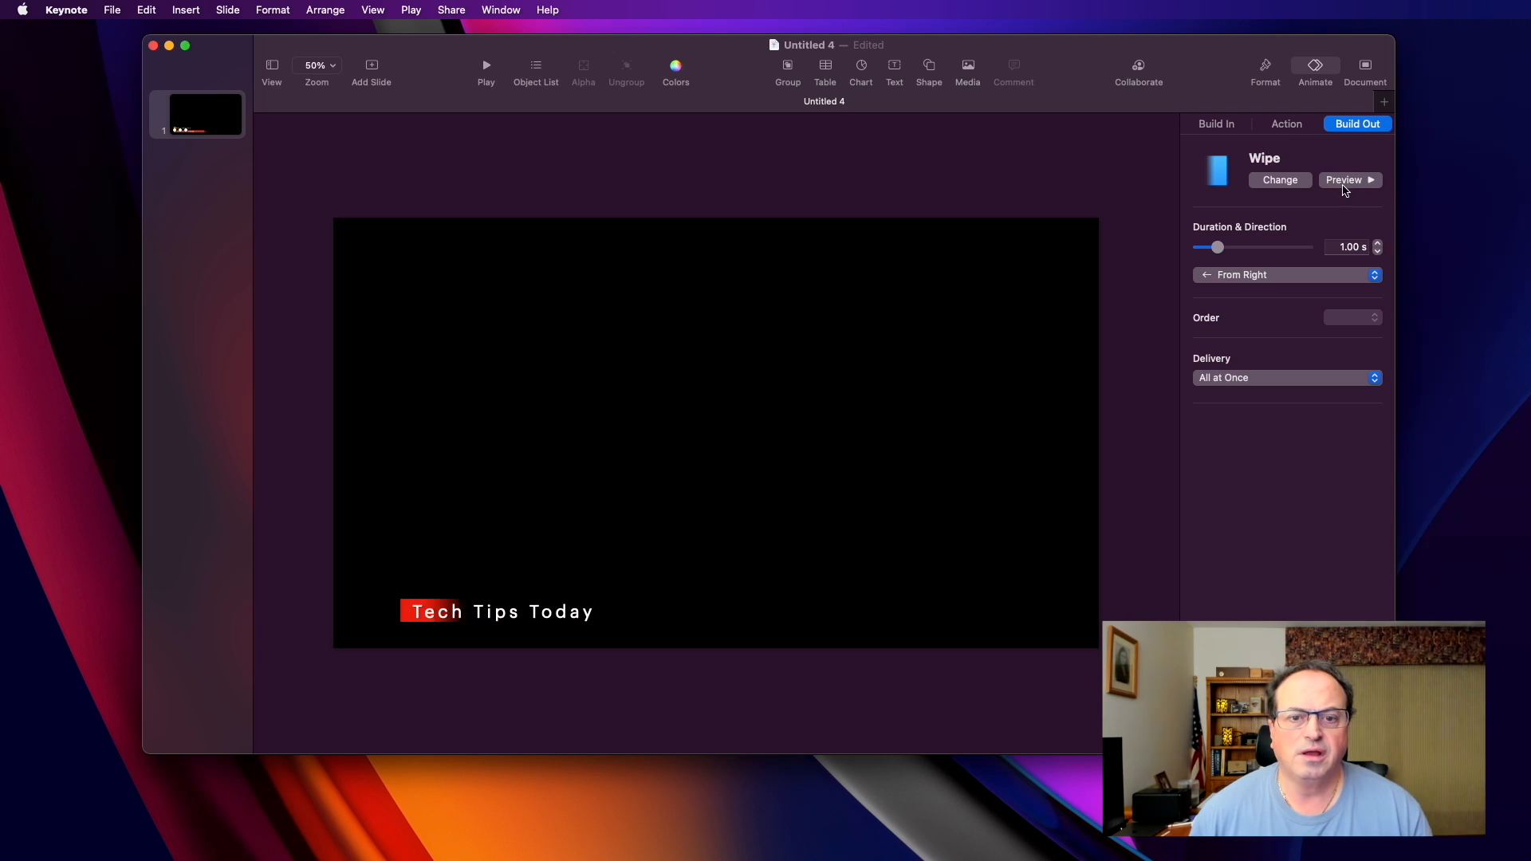
click(1244, 380)
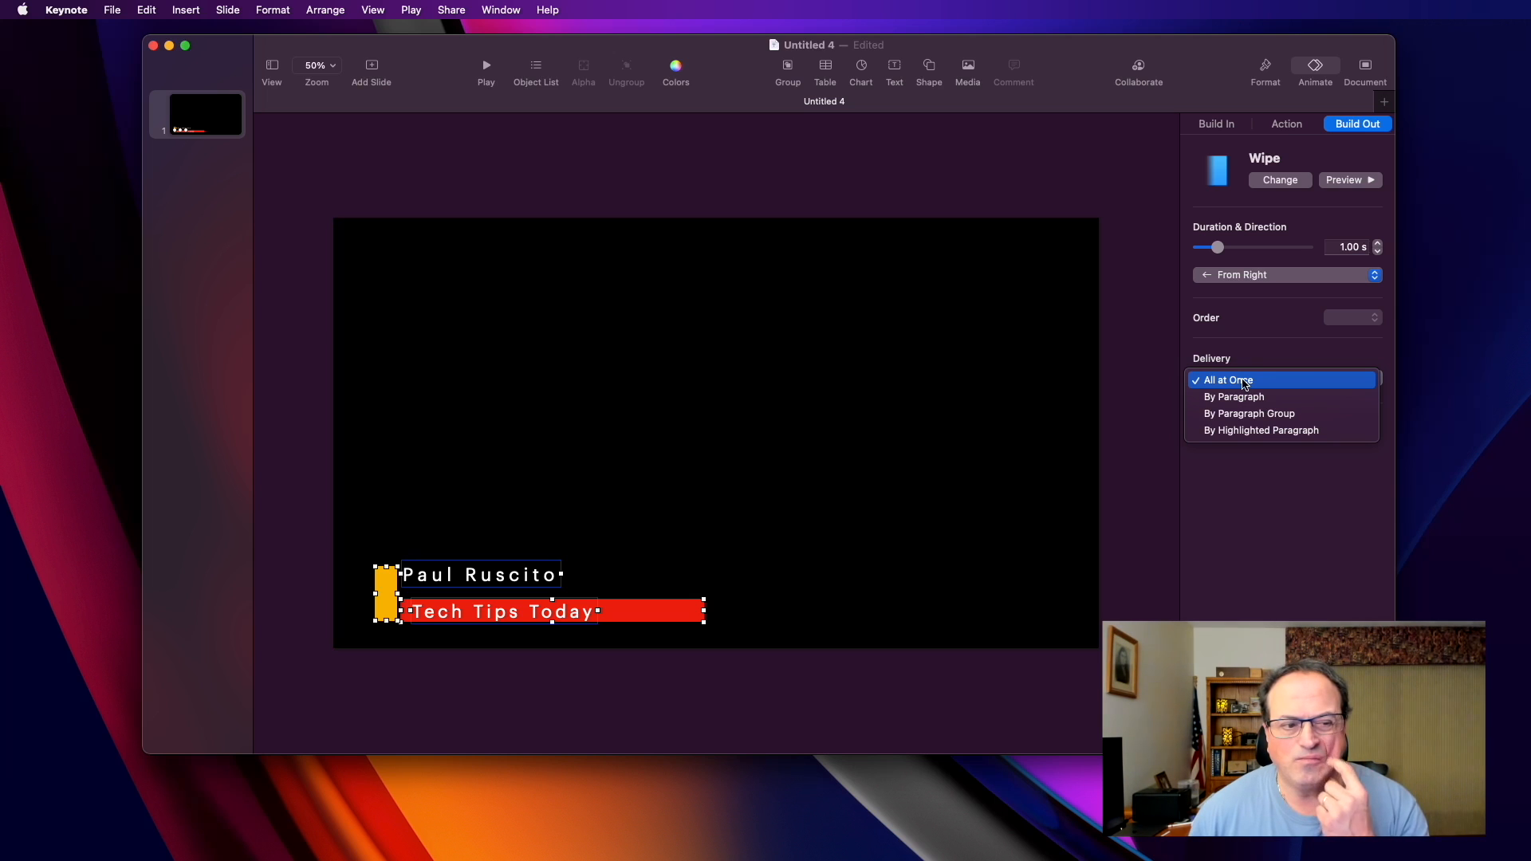
click(1276, 319)
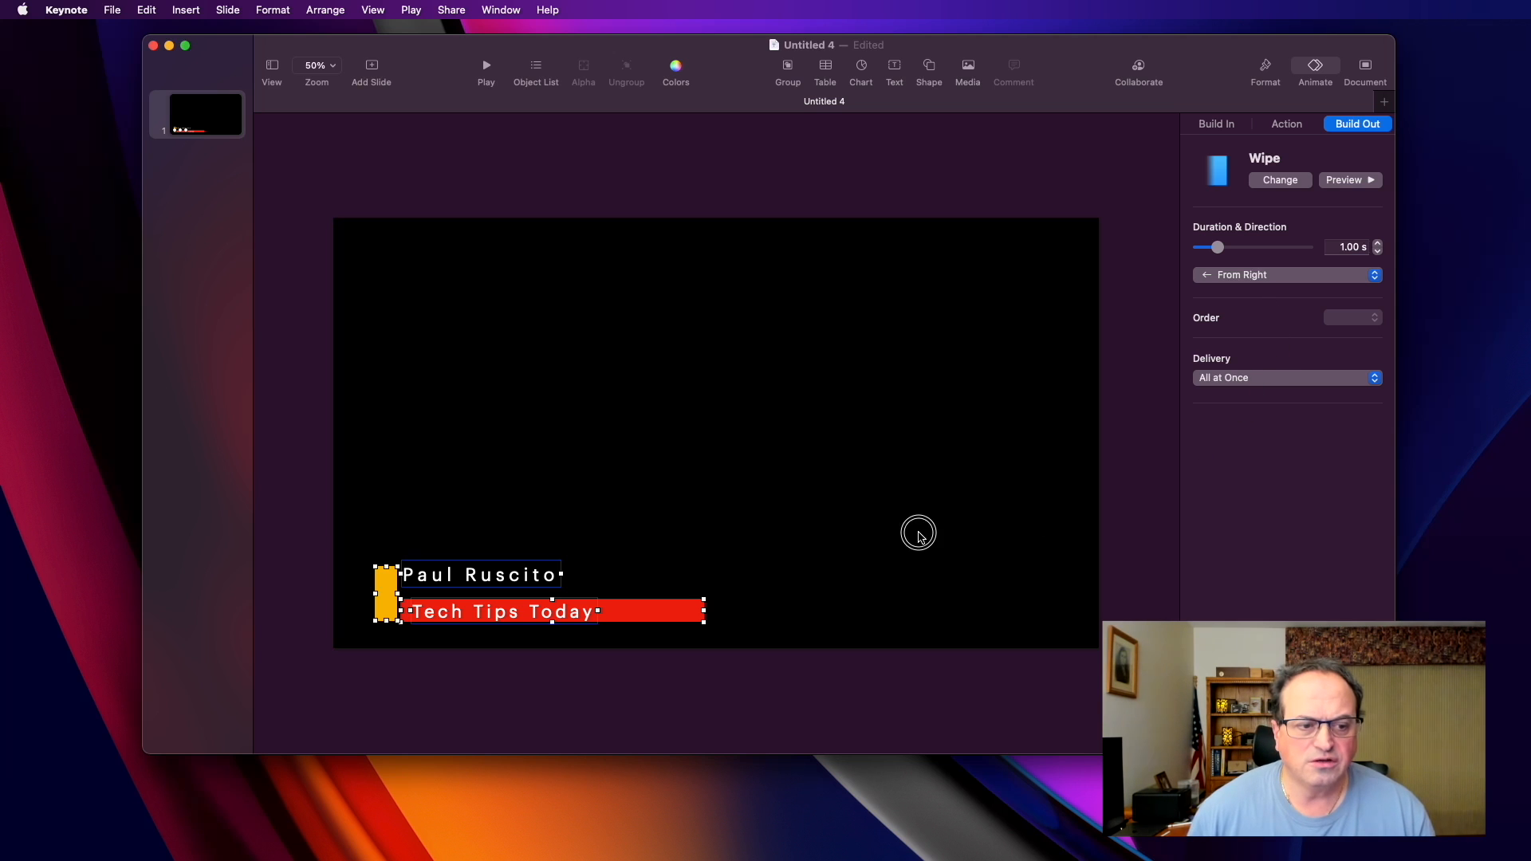
click(1010, 550)
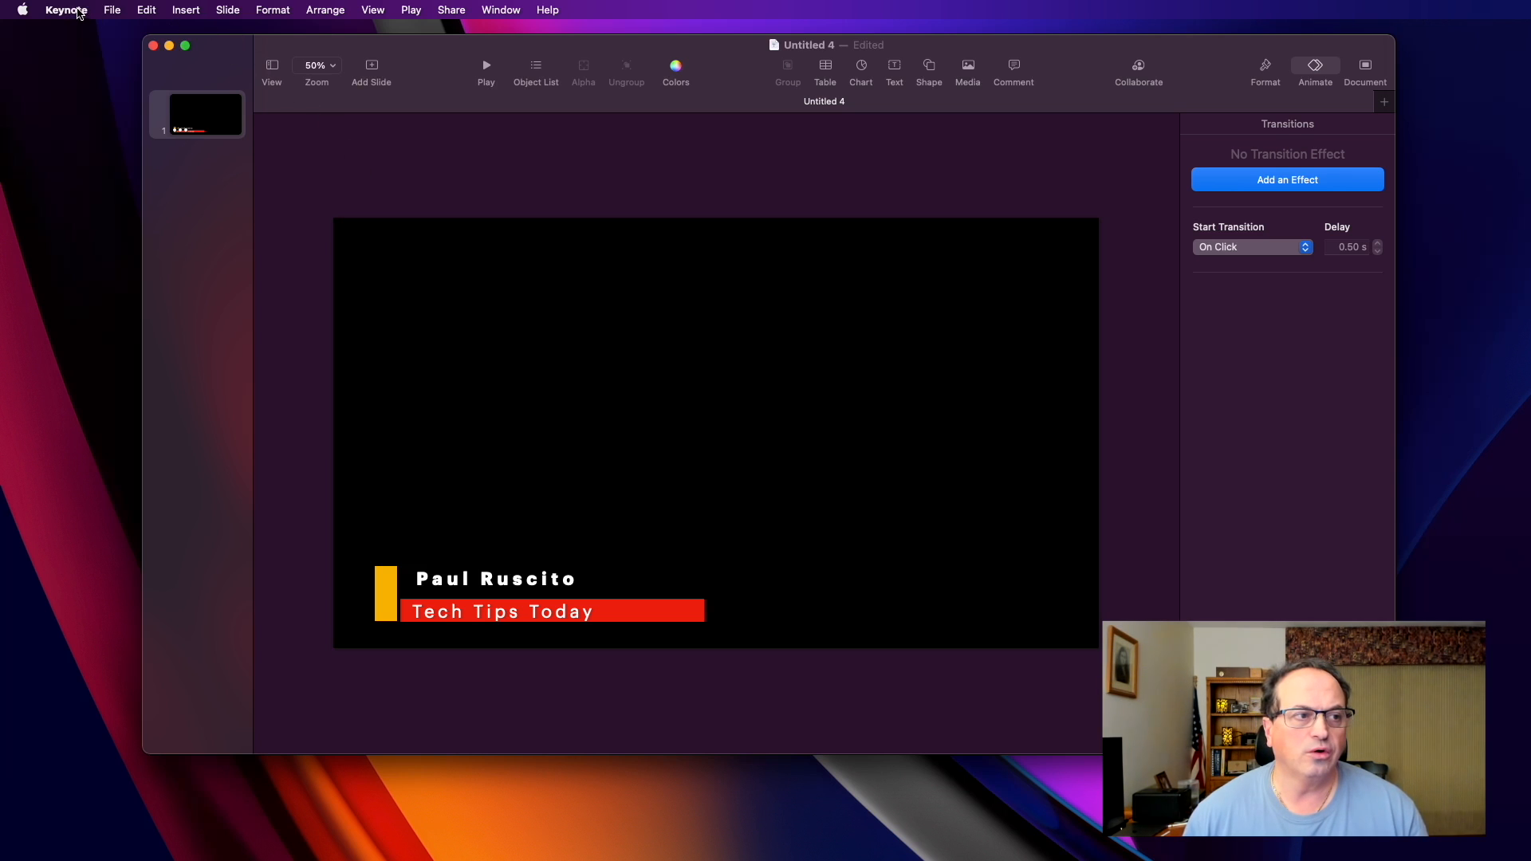
Start exporting the presentation as a movie, with both the next-slide and next-build times set to 0 seconds.
click(113, 10)
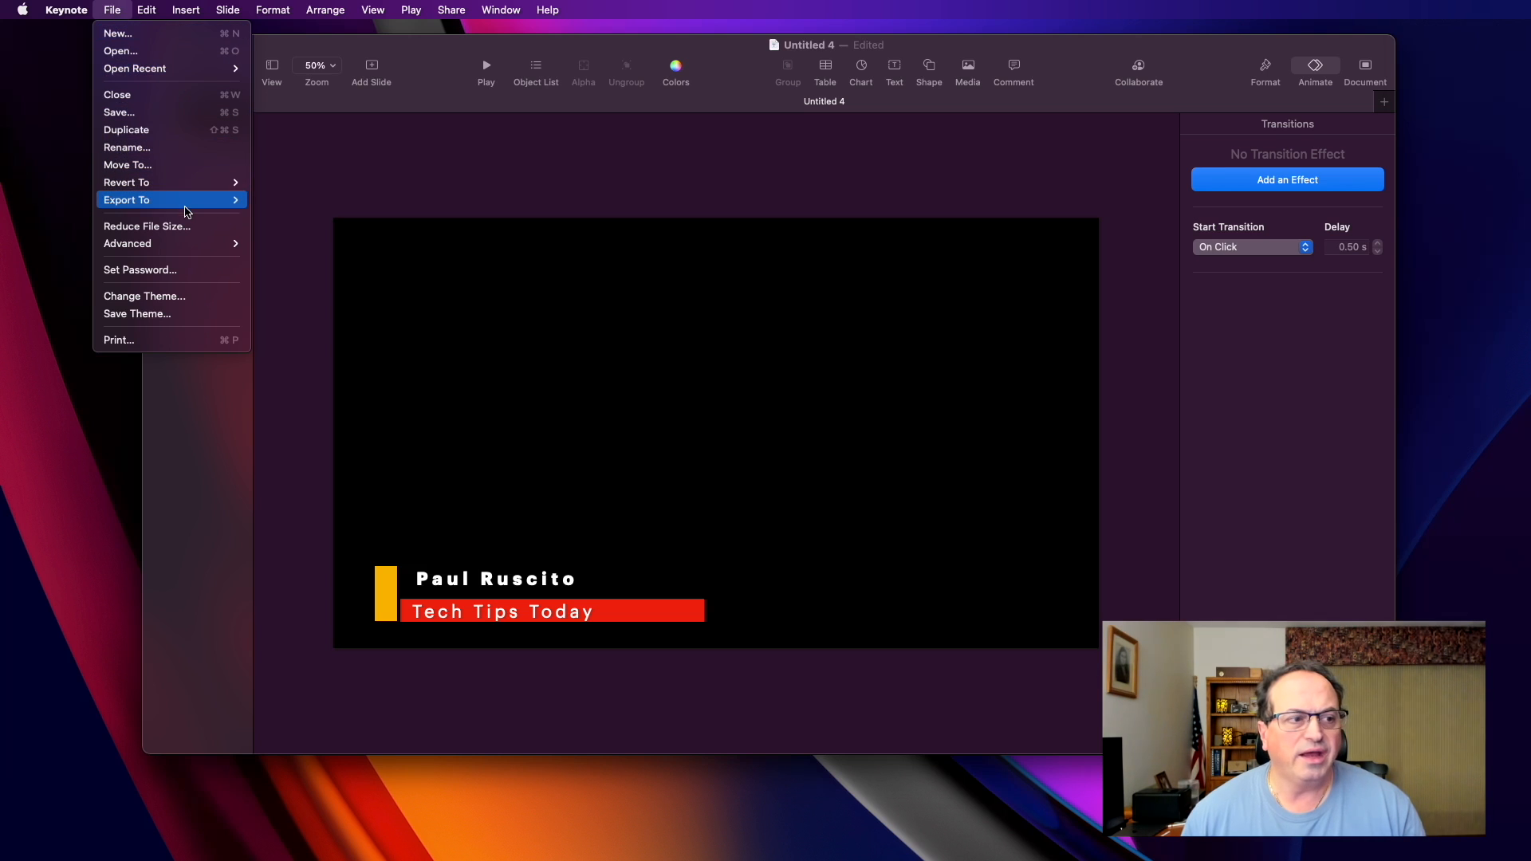
mouse_move(186, 200)
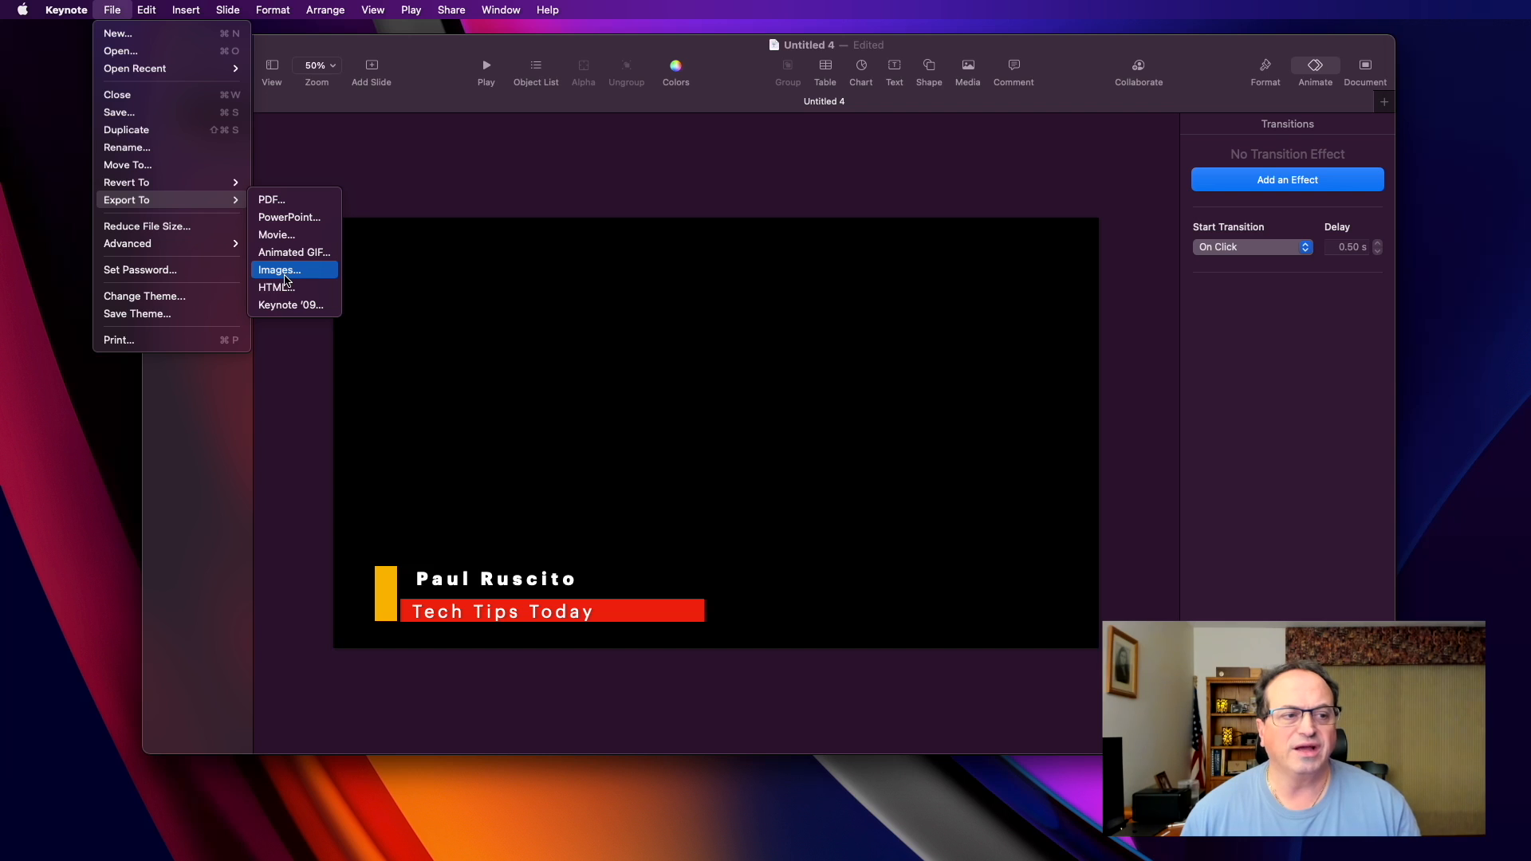
click(279, 235)
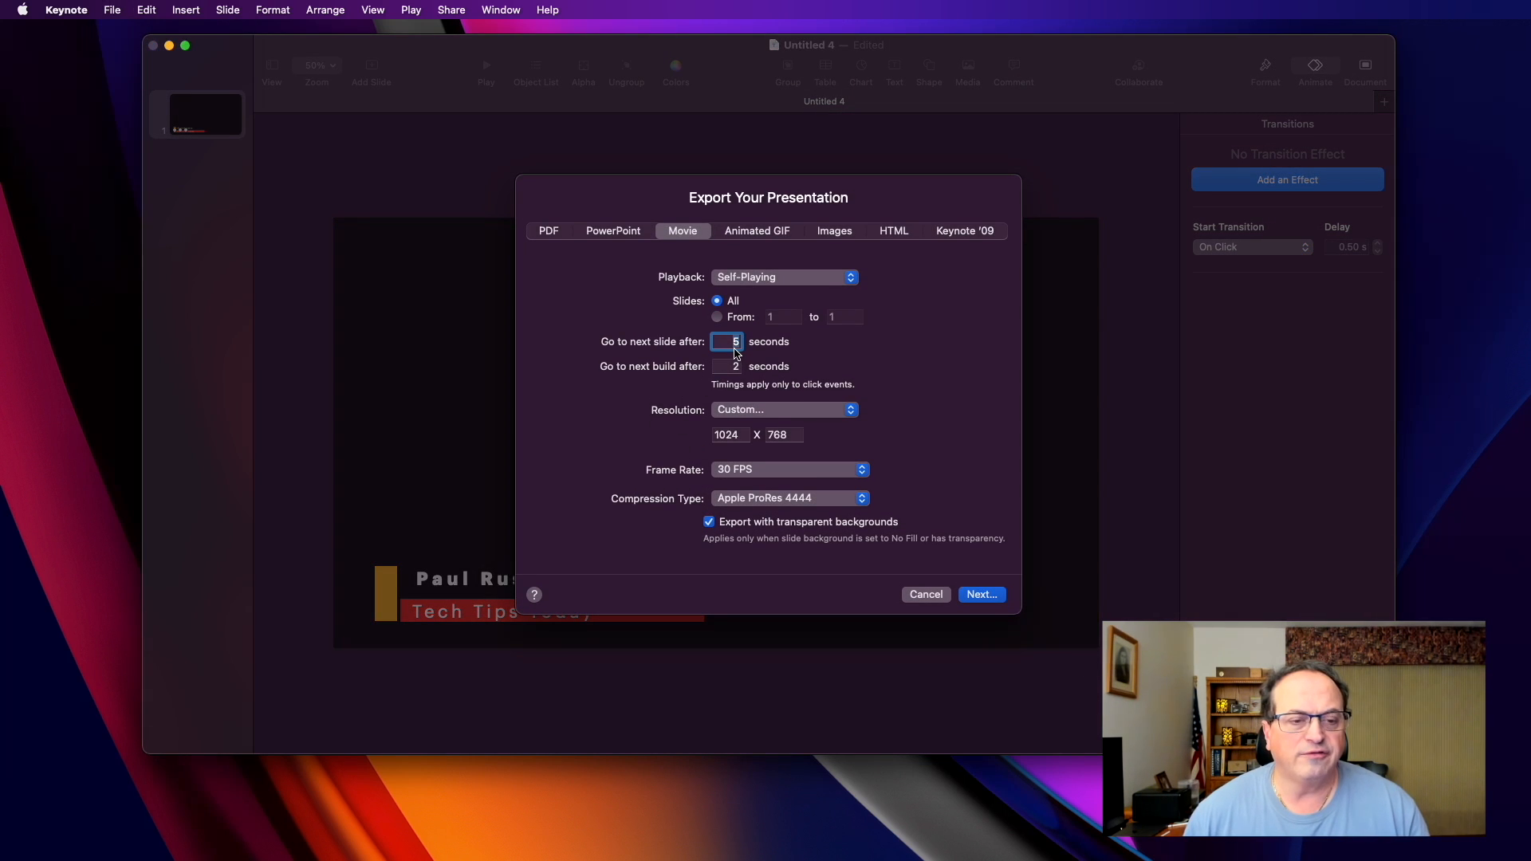
text(0)
click(735, 369)
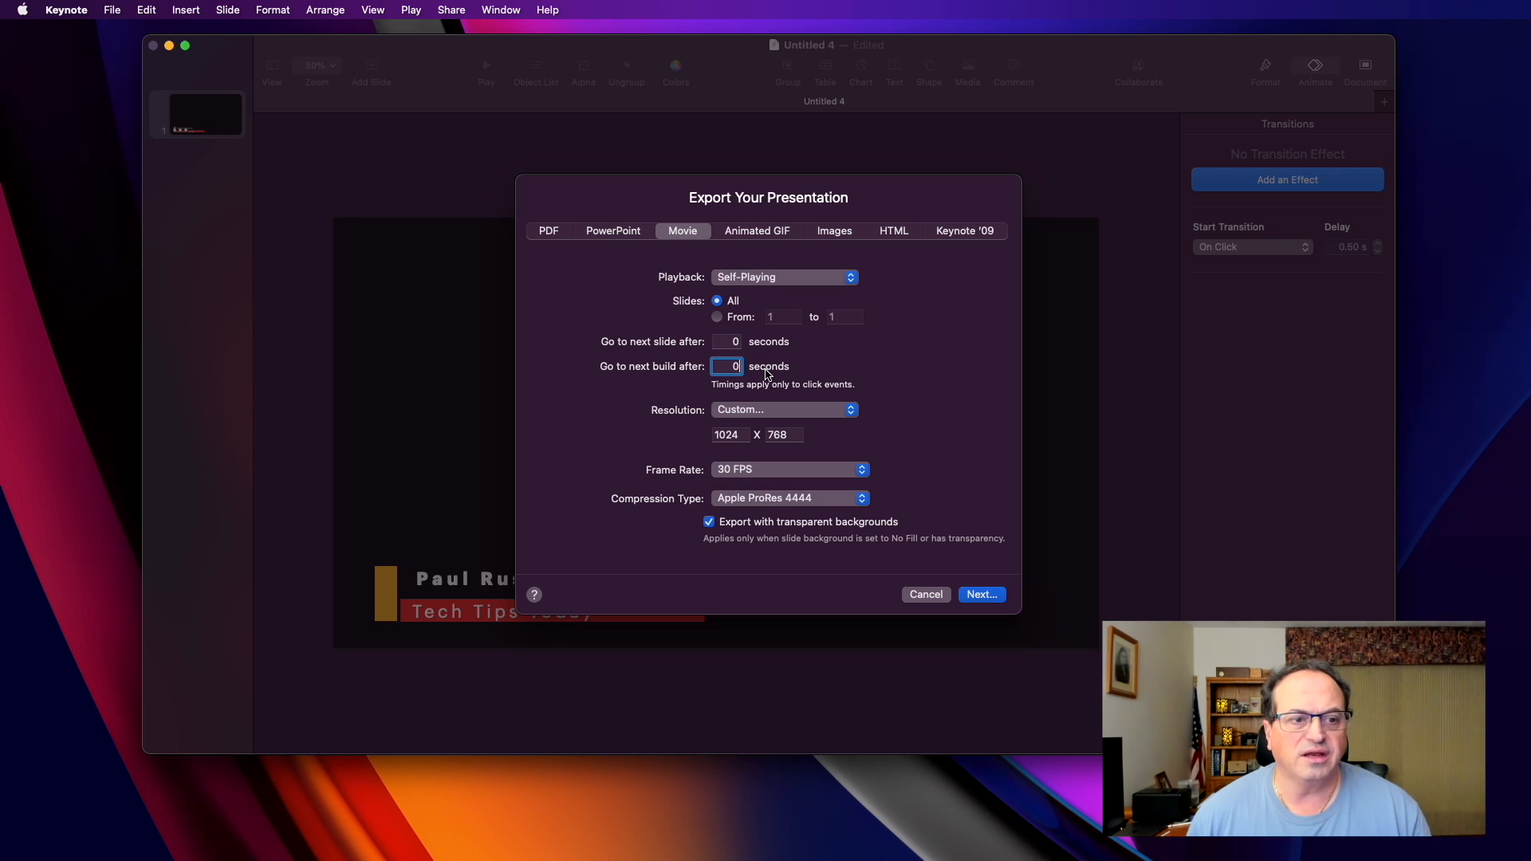
Choose Apple ProRes 4444 compression, keep the transparent background export enabled, and continue to the save dialog.
click(988, 599)
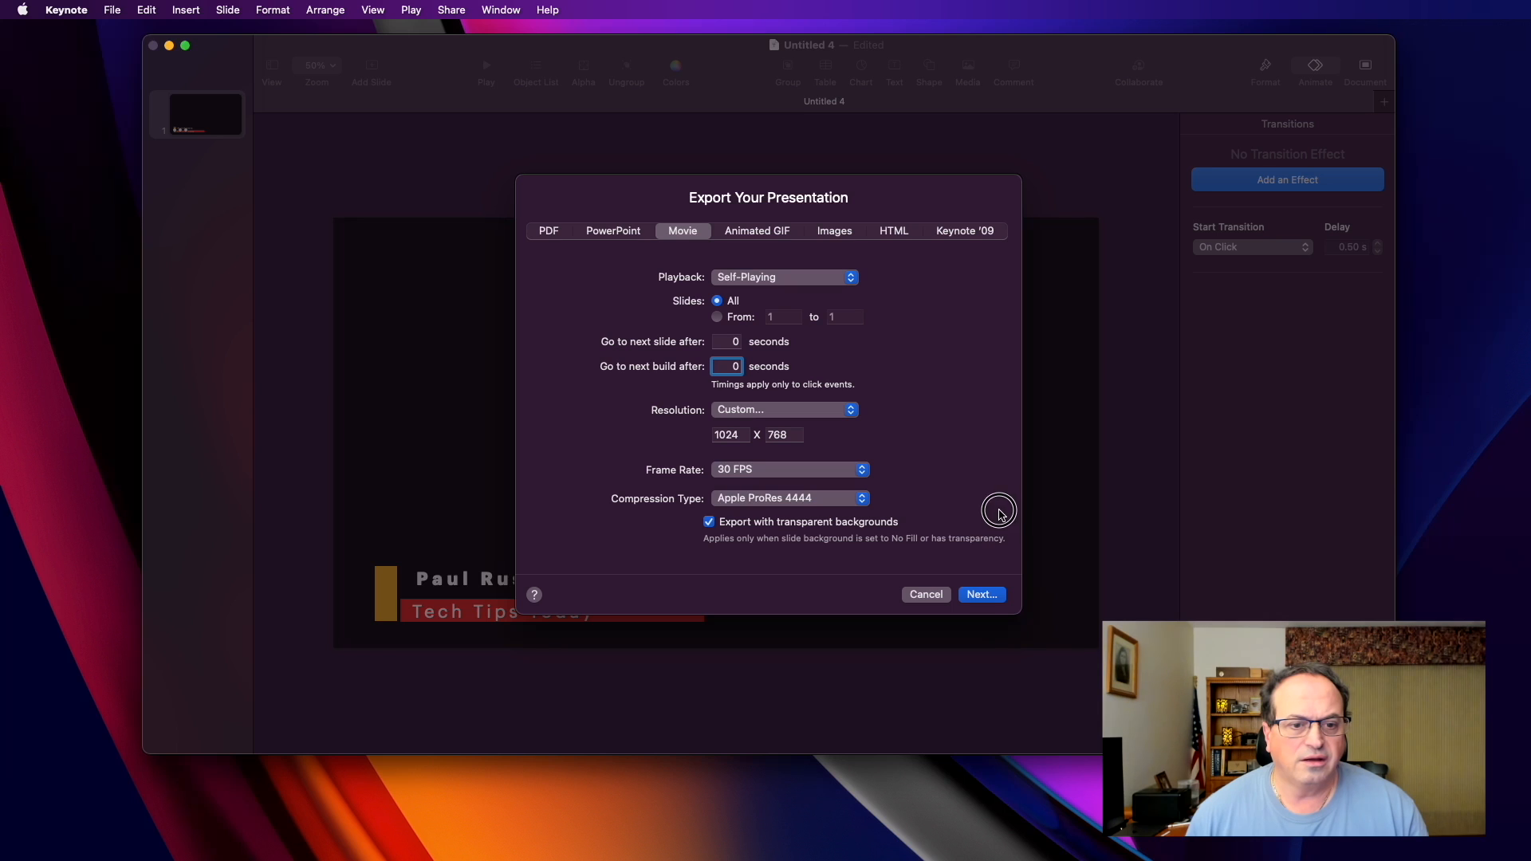
click(864, 499)
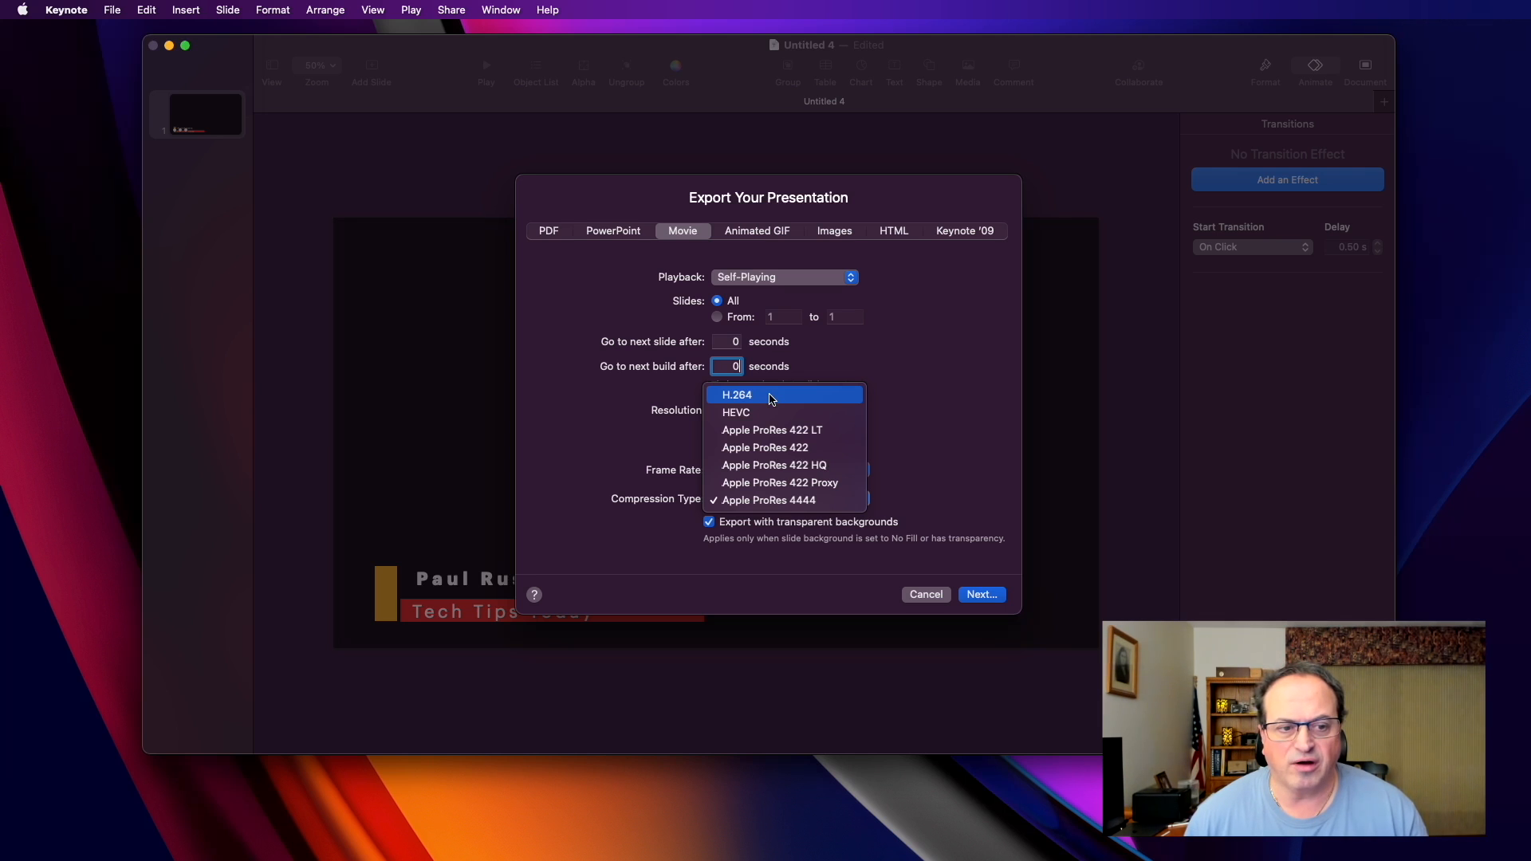
click(824, 505)
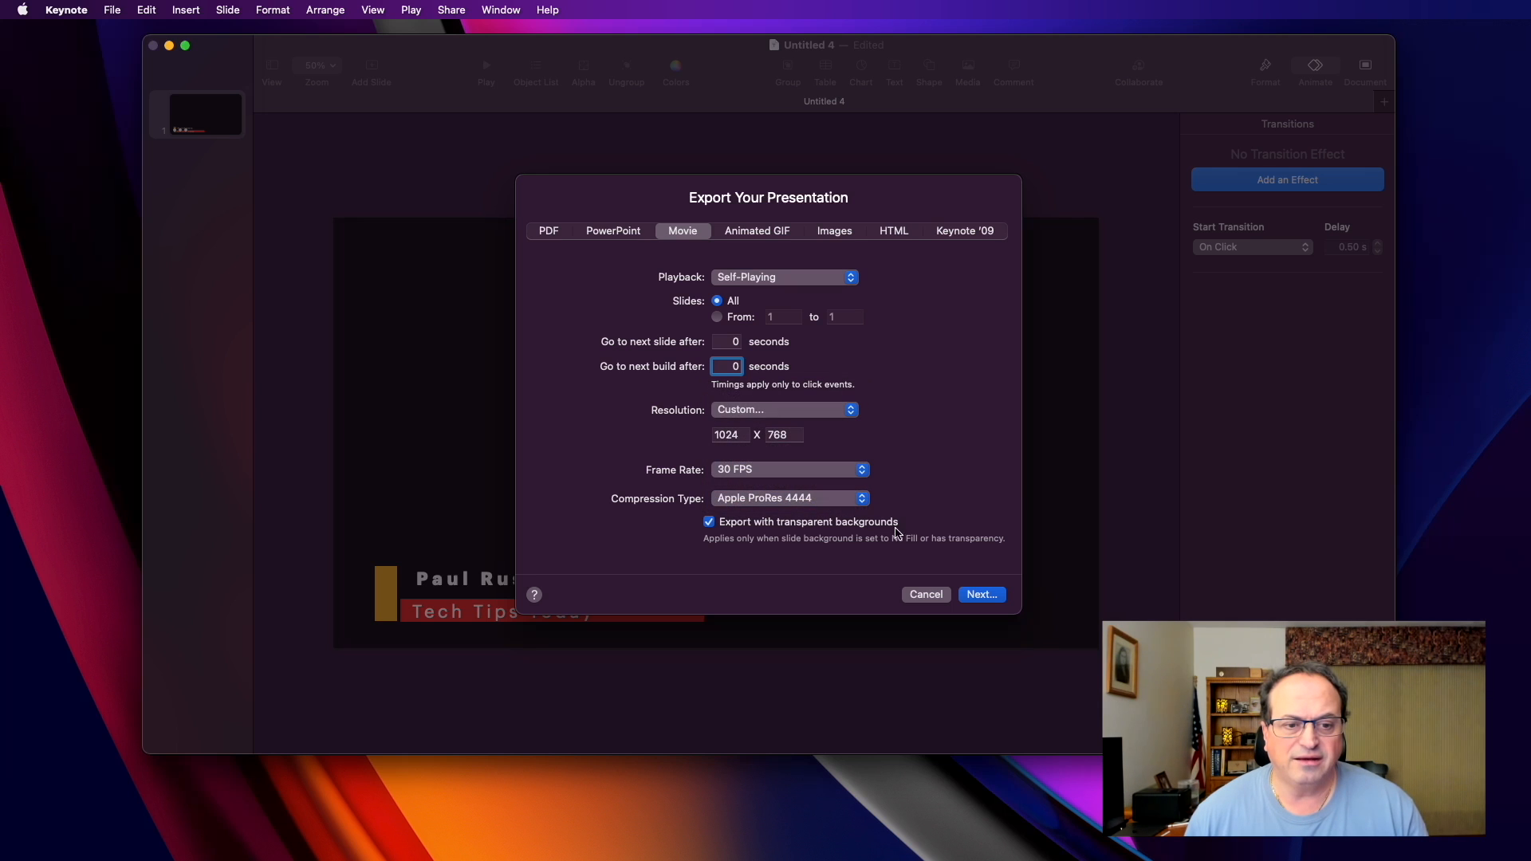
click(989, 600)
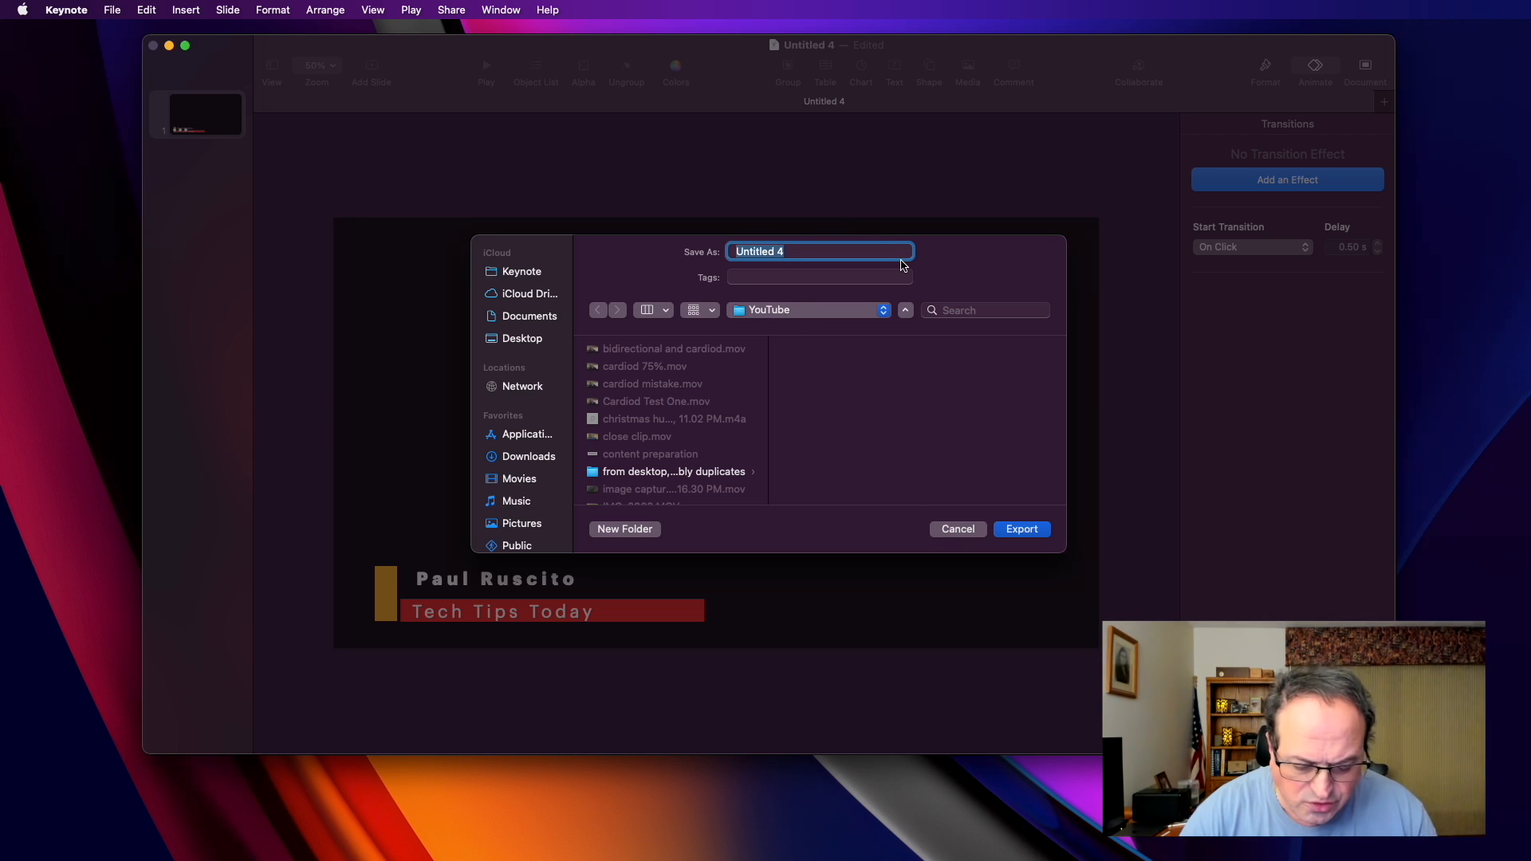
Name the movie lowerthird-4 and export it to the YouTube folder.
text(lowerthird-4)
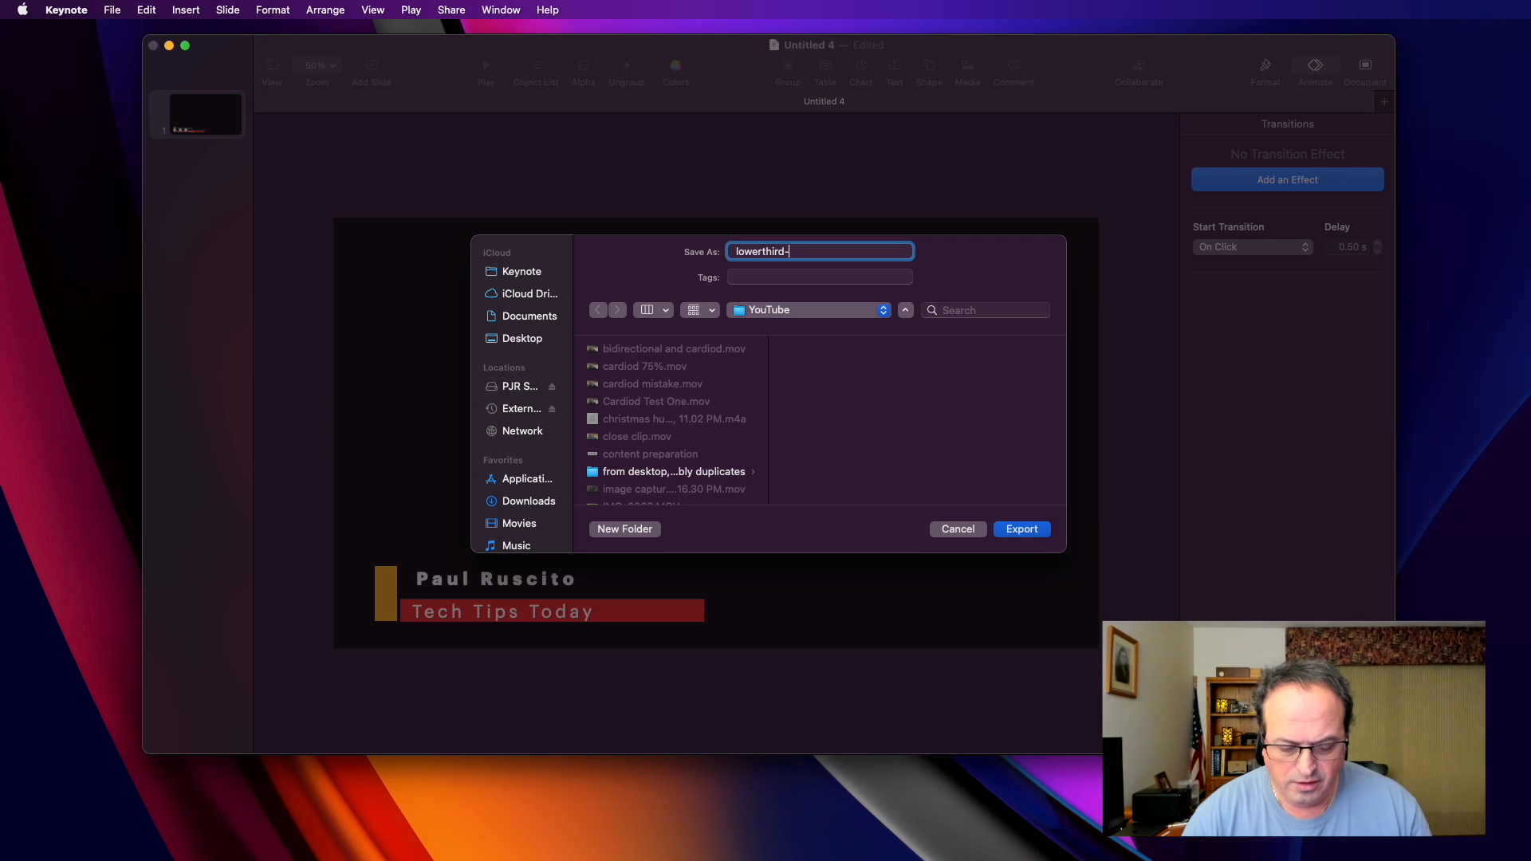
click(1023, 530)
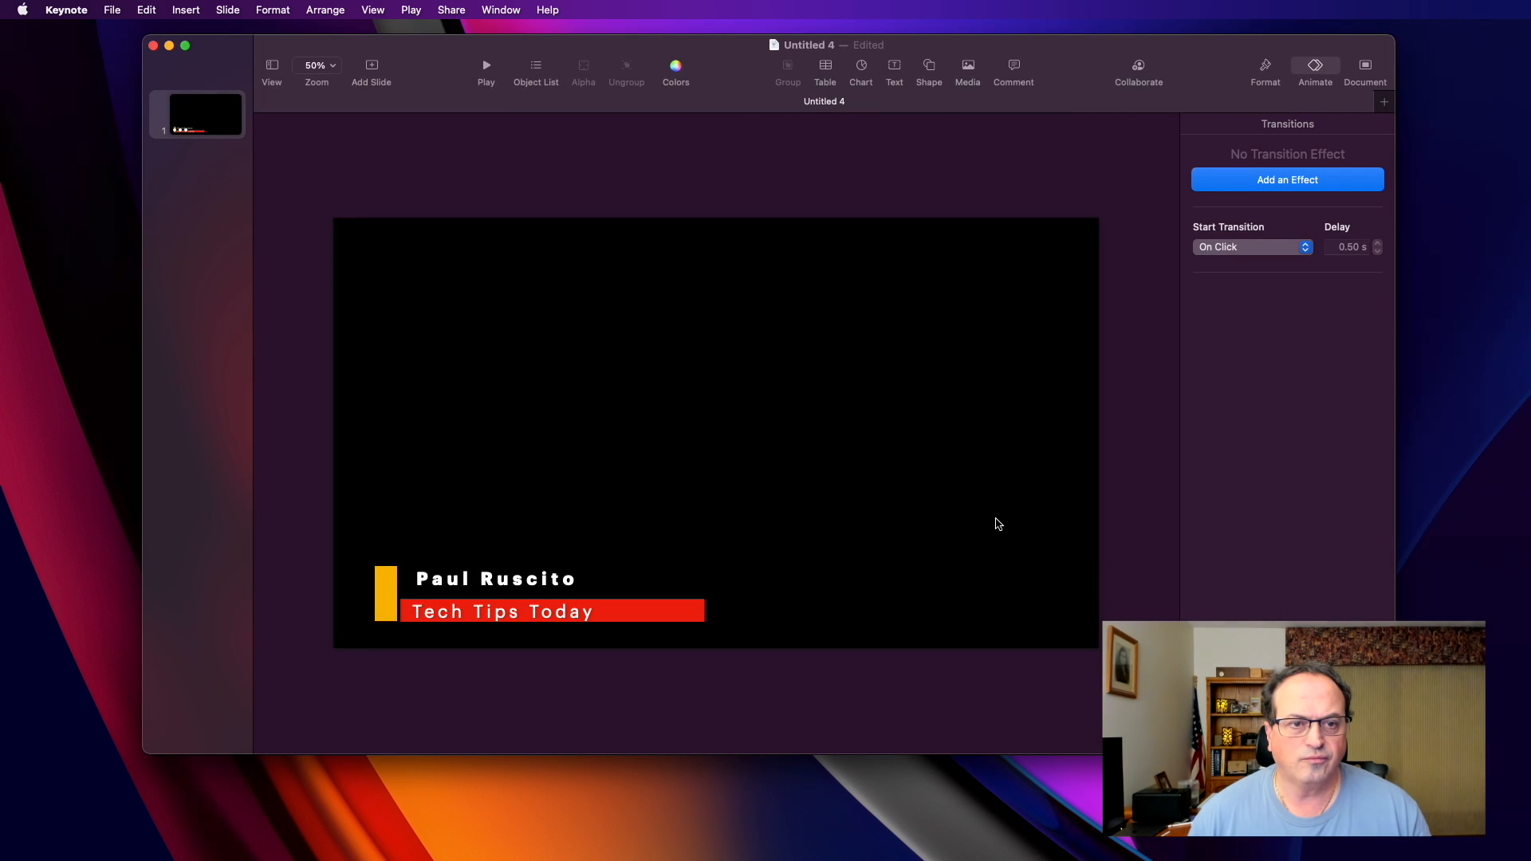
mouse_move(658, 45)
mouse_down()
mouse_move(787, 53)
mouse_move(650, 49)
mouse_up()
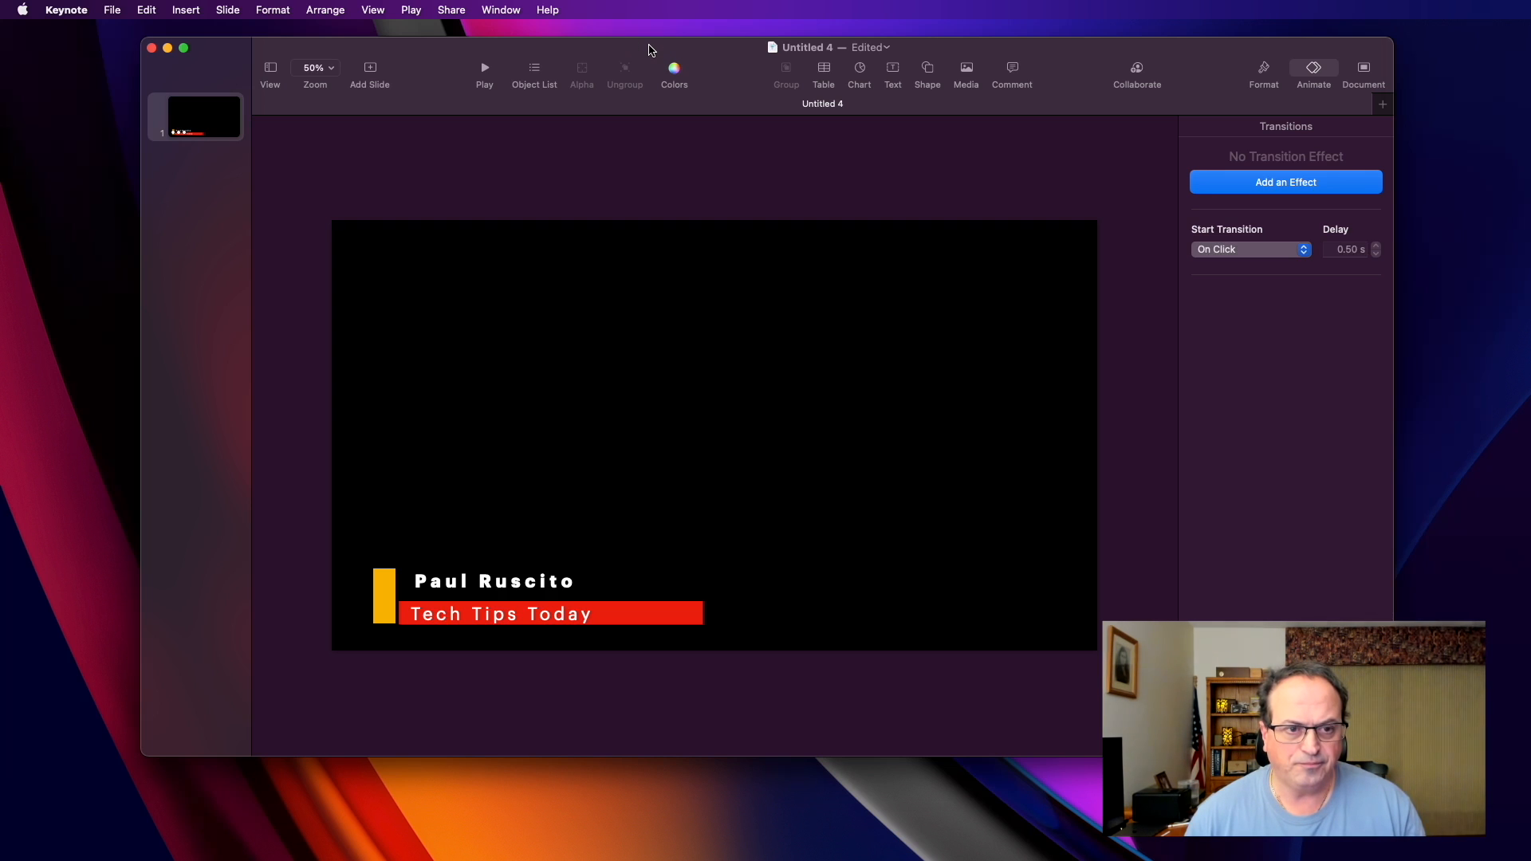
Switch from Keynote to iMovie and bring the My Movie project window to the front.
key(cmd+Tab)
key(super+Tab)
key(super+Tab)
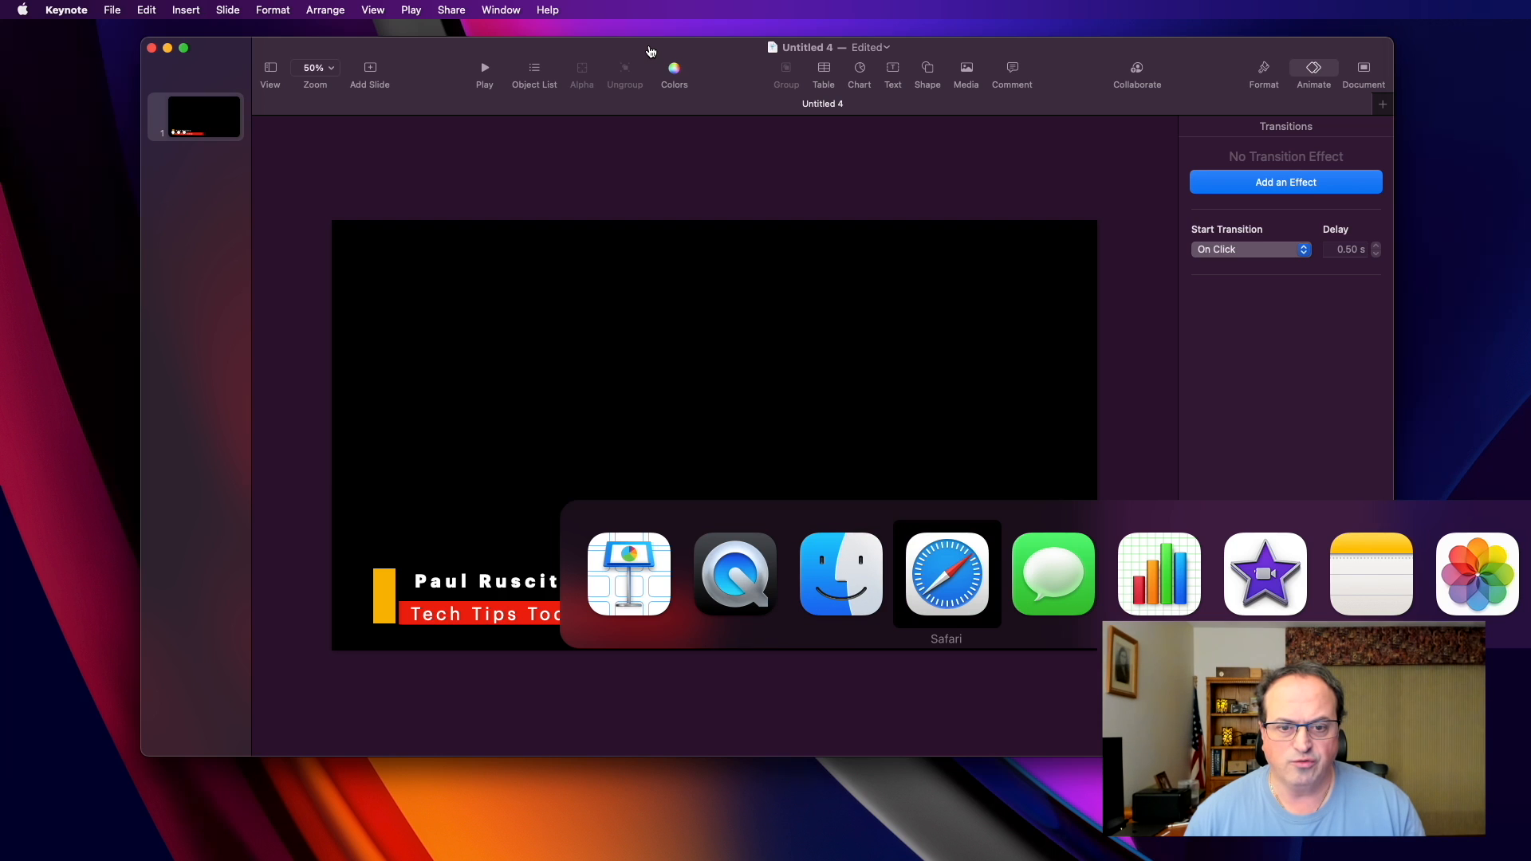
key(super+Tab)
key(super+Tab)
key(super+Tab)
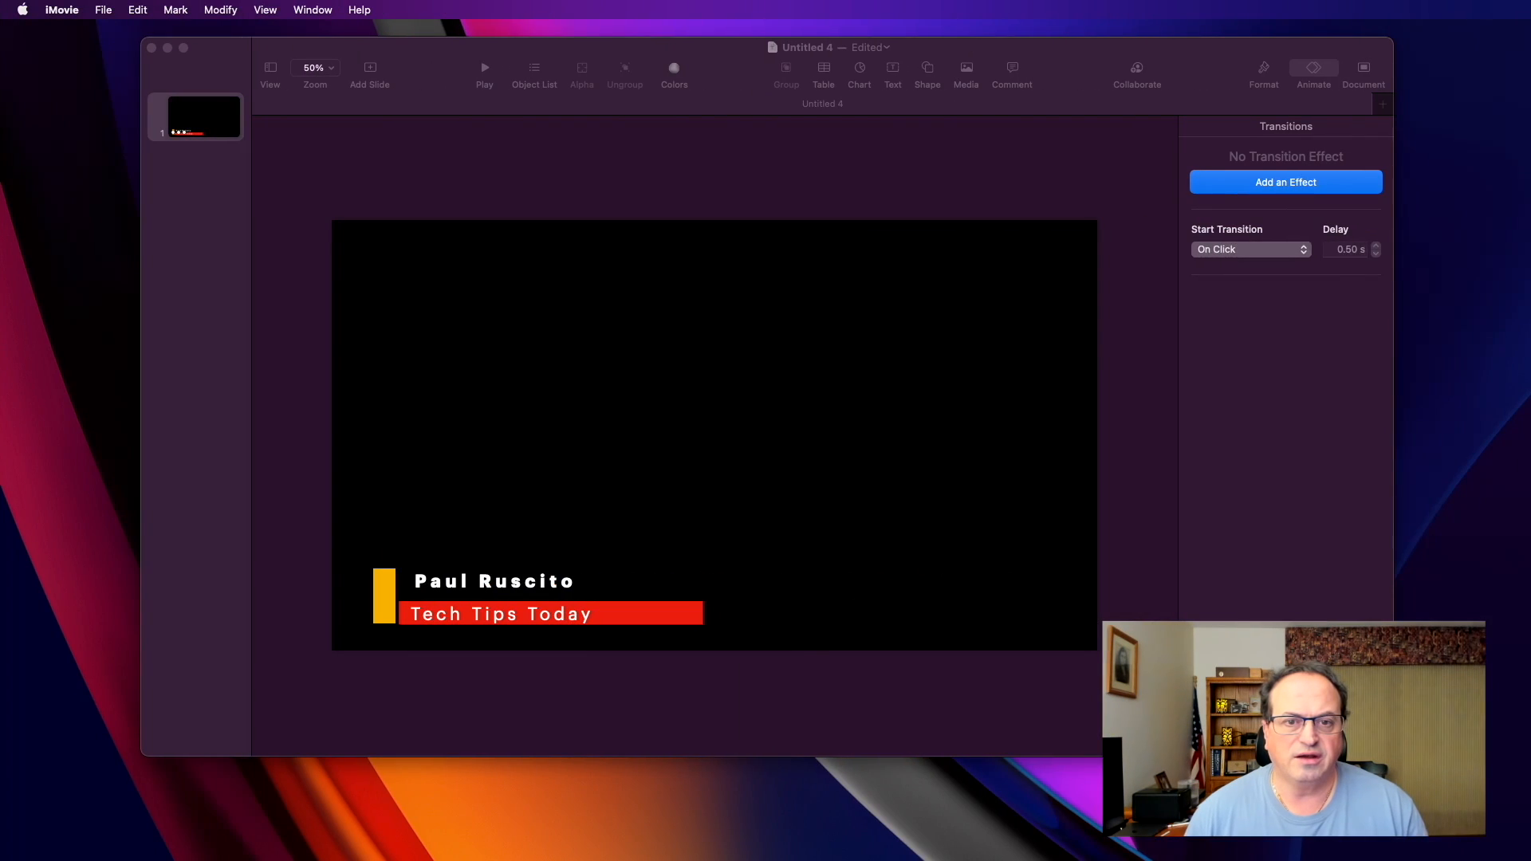
click(555, 177)
drag(555, 177, 351, 99)
drag(231, 48, 1529, 200)
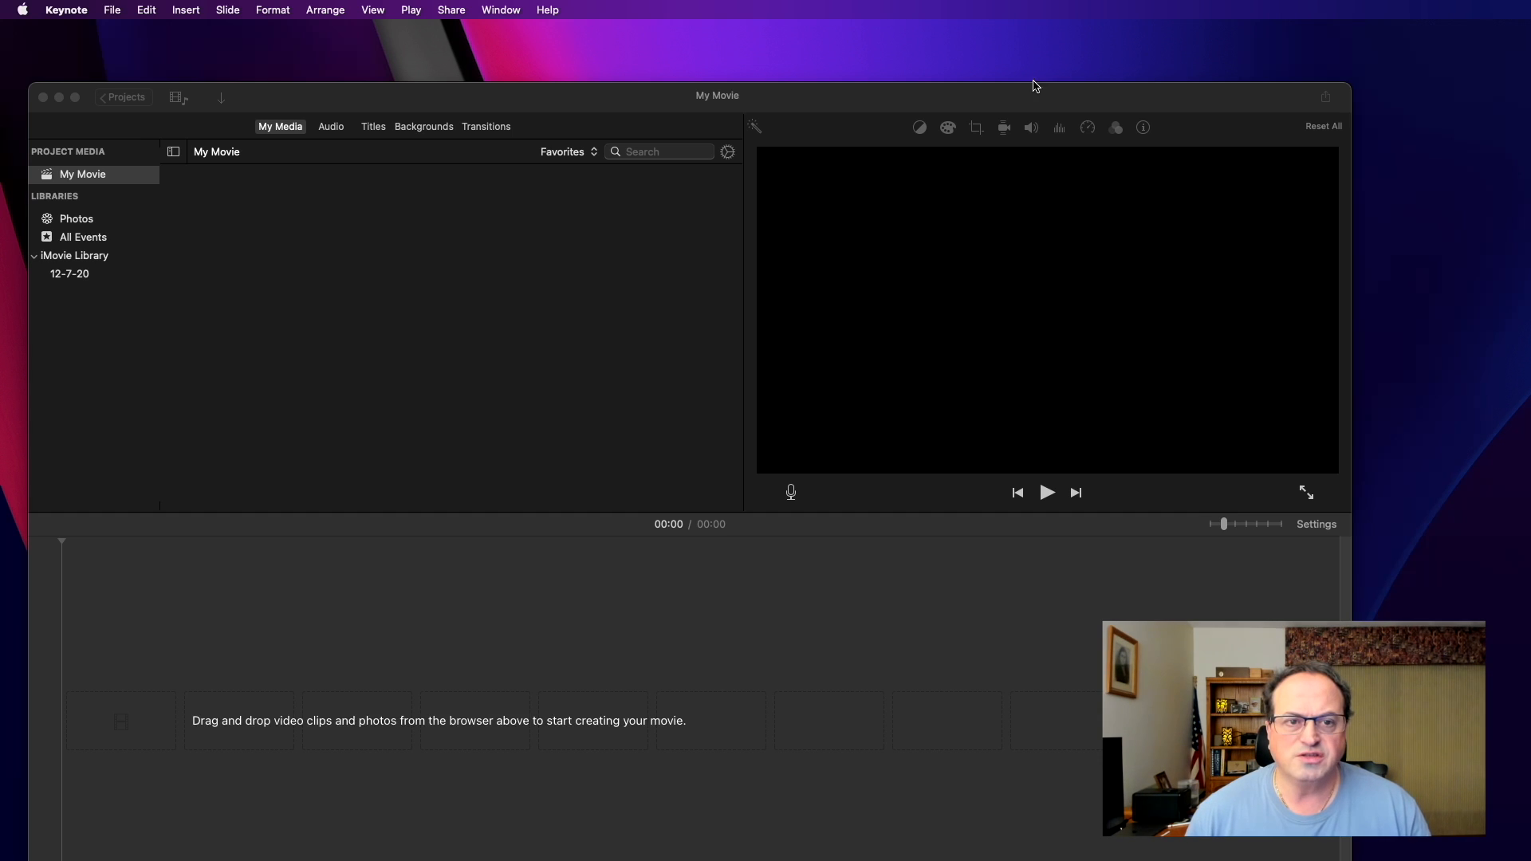
click(1047, 100)
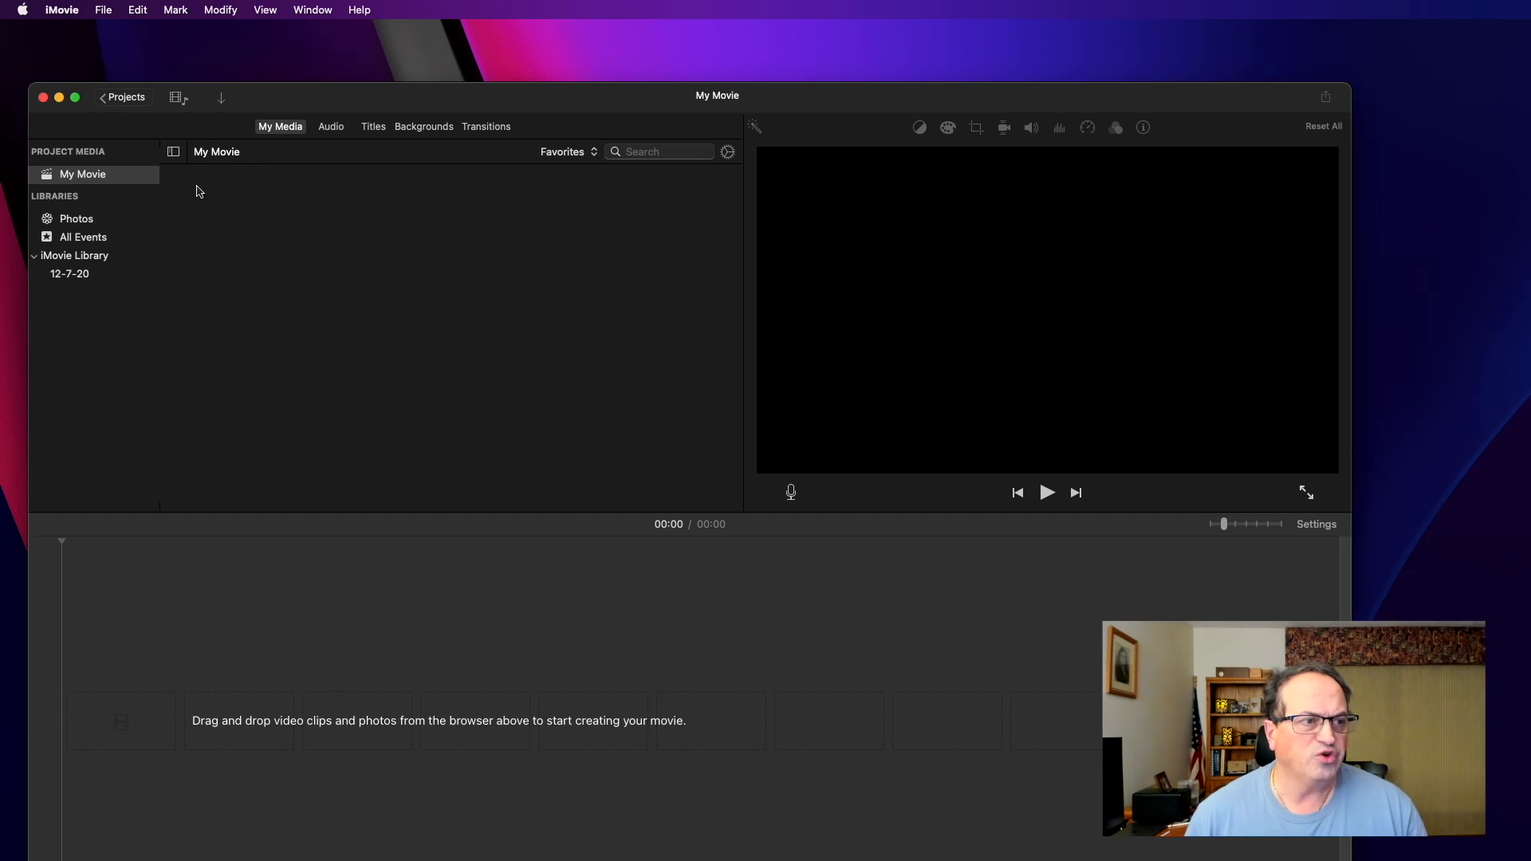
Return to the project overview, saving the current project as My Movie, and create a new movie project.
click(124, 99)
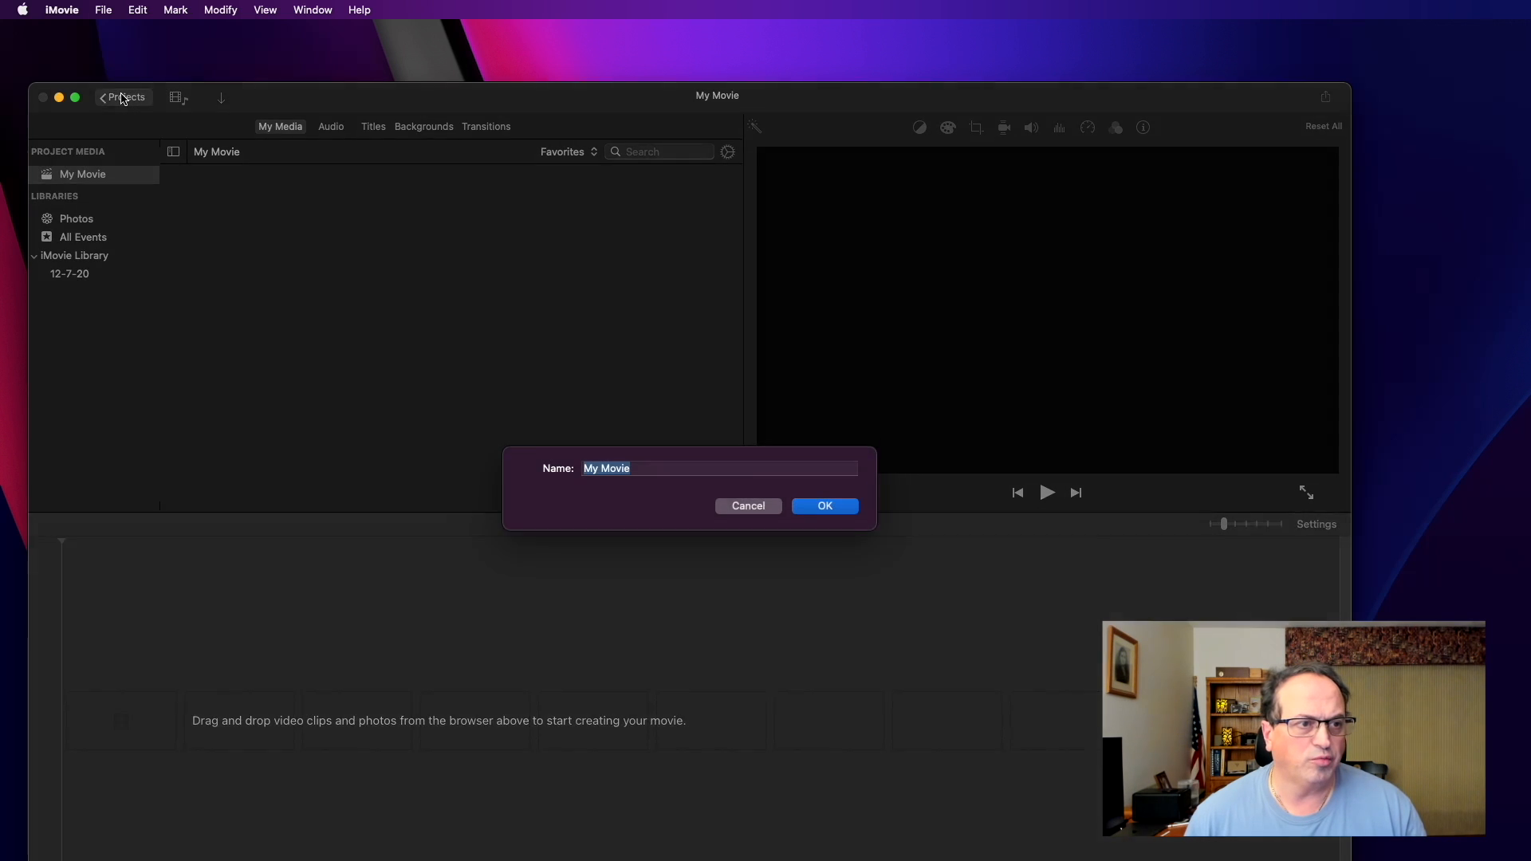
click(815, 512)
click(145, 291)
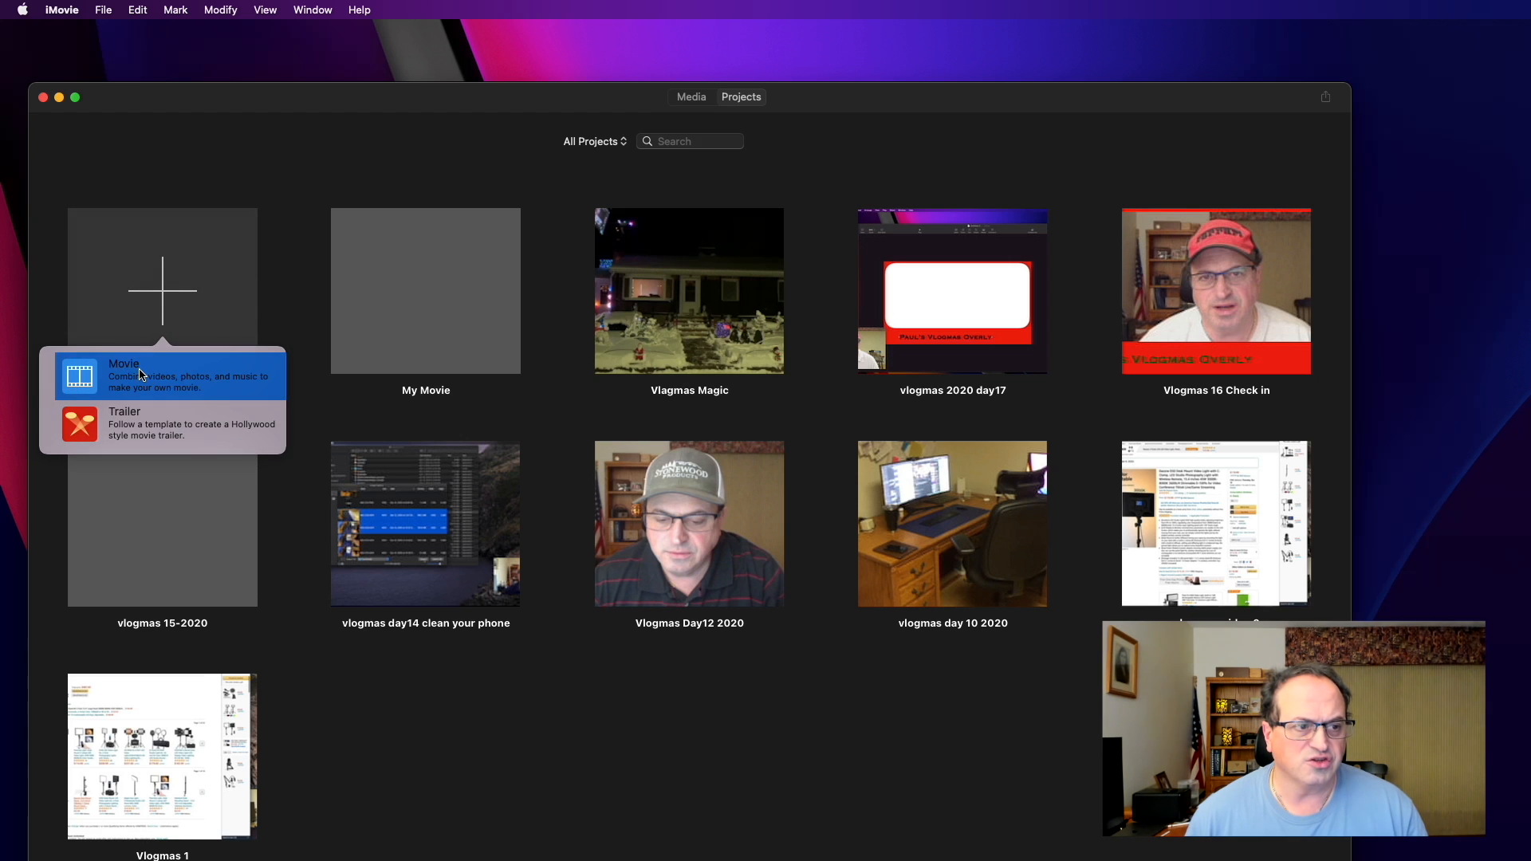
click(142, 375)
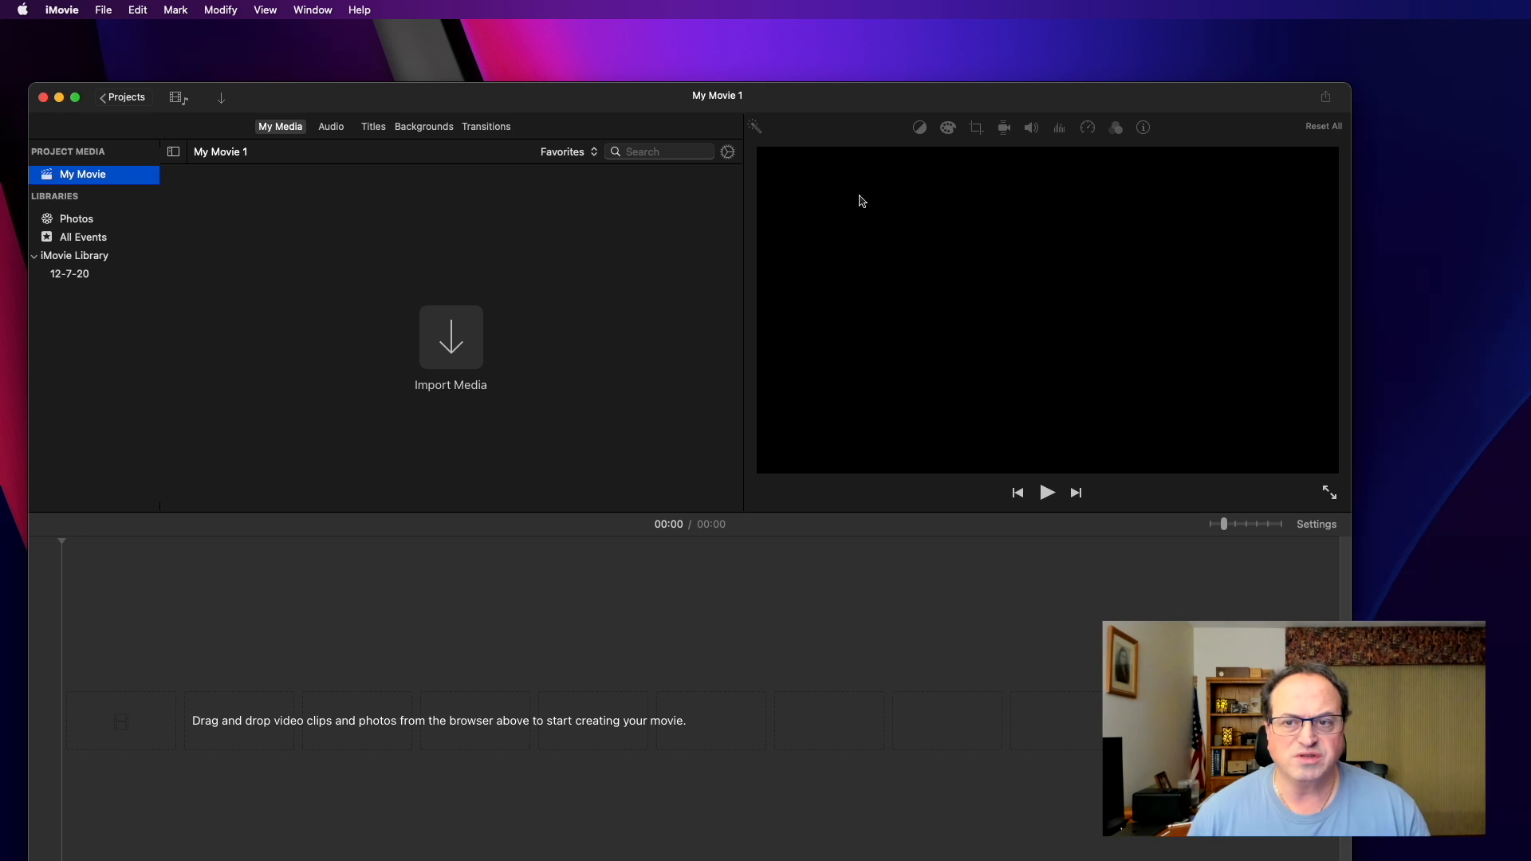
Add vlogmas22 2020 - HD 720p.mov from the YouTube folder to the timeline and overlay lowerthird-4 above its opening section.
drag(1529, 112, 785, 38)
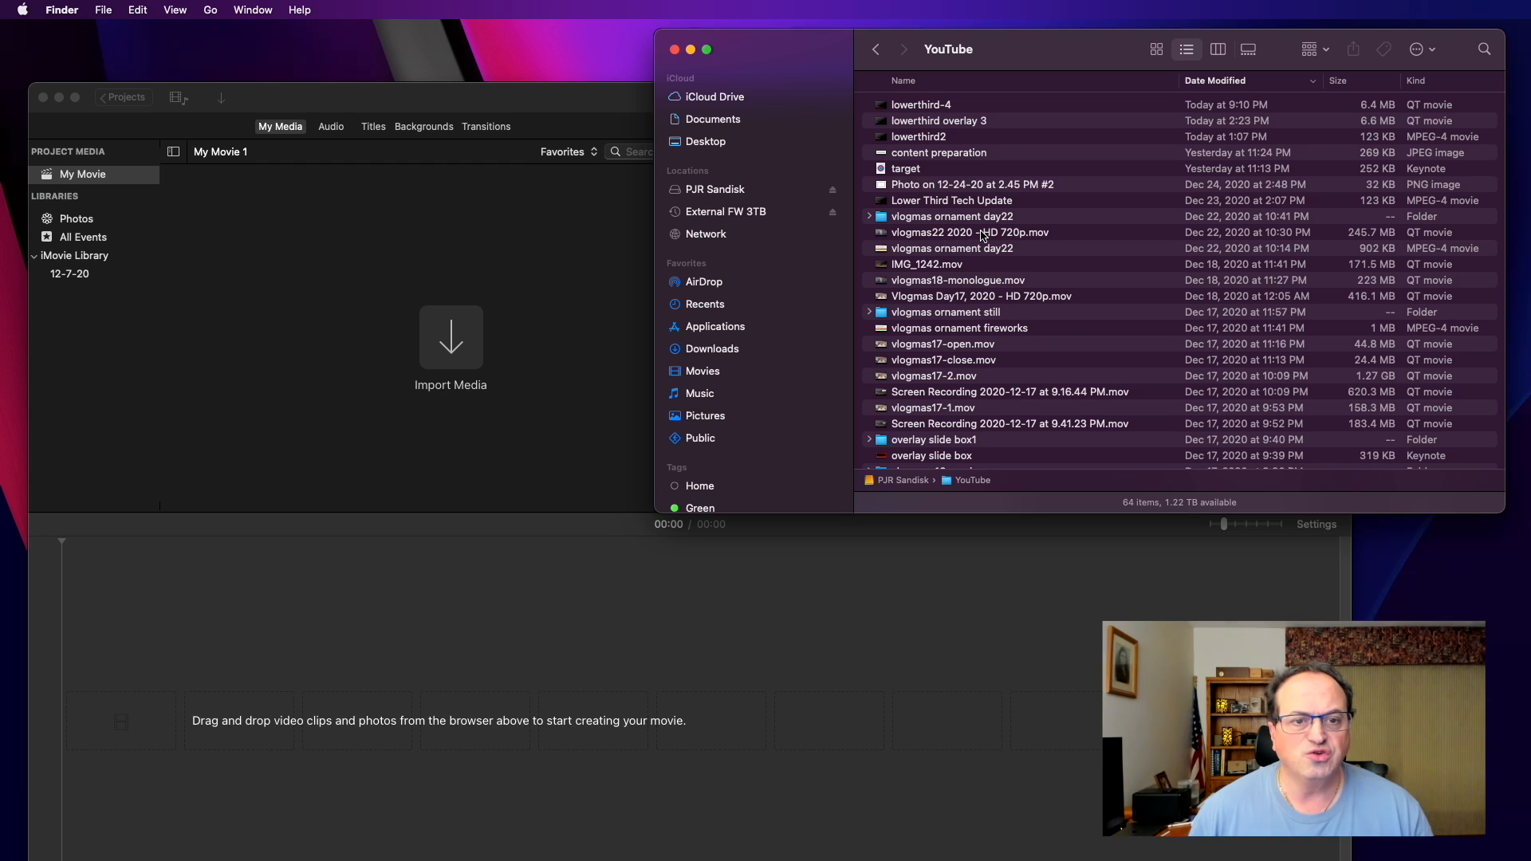
drag(1014, 237, 366, 683)
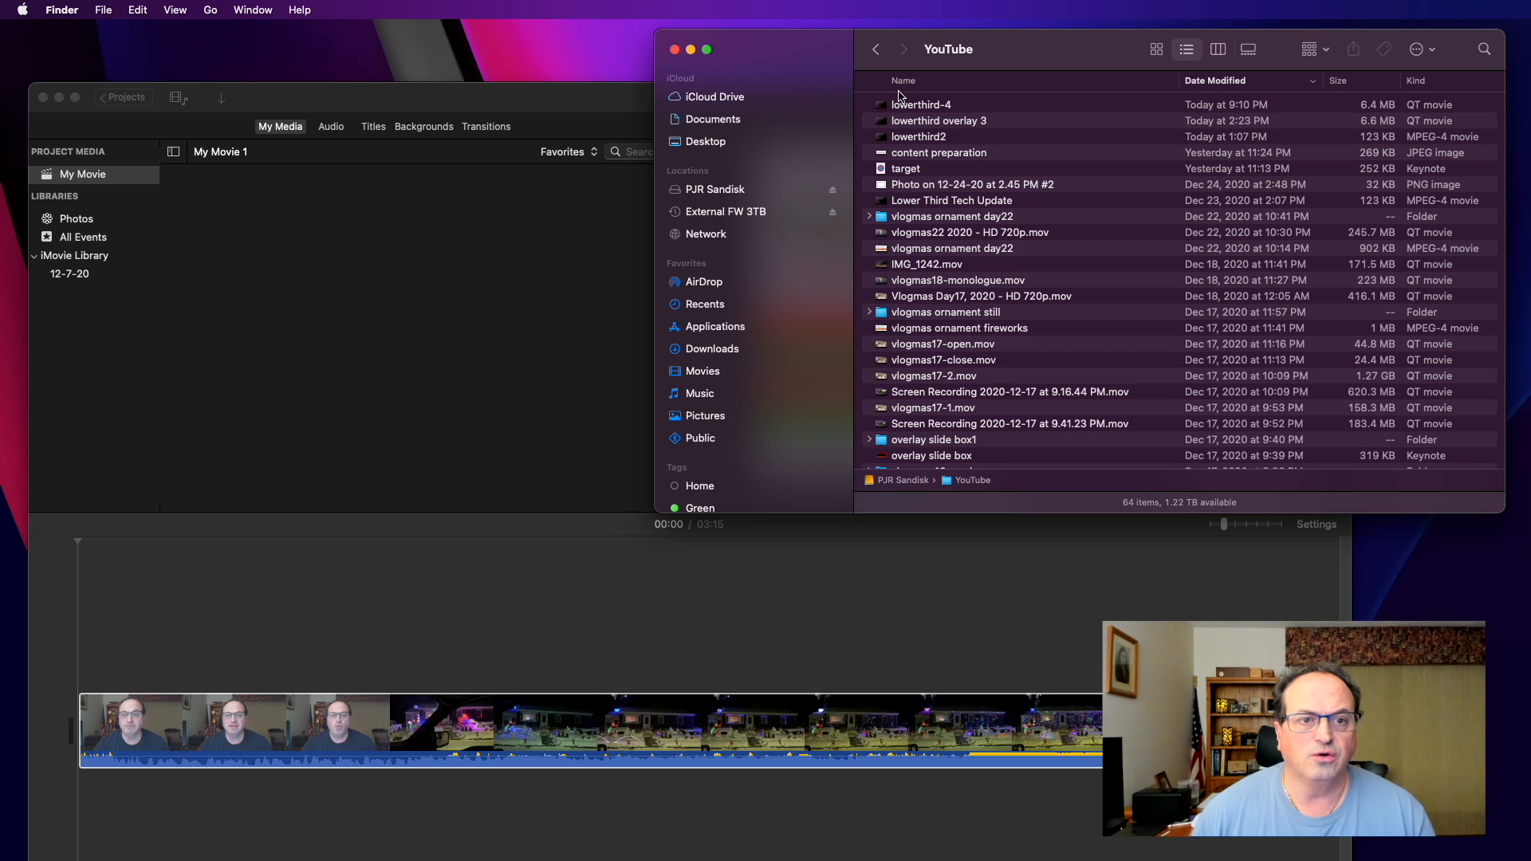
drag(925, 108, 144, 663)
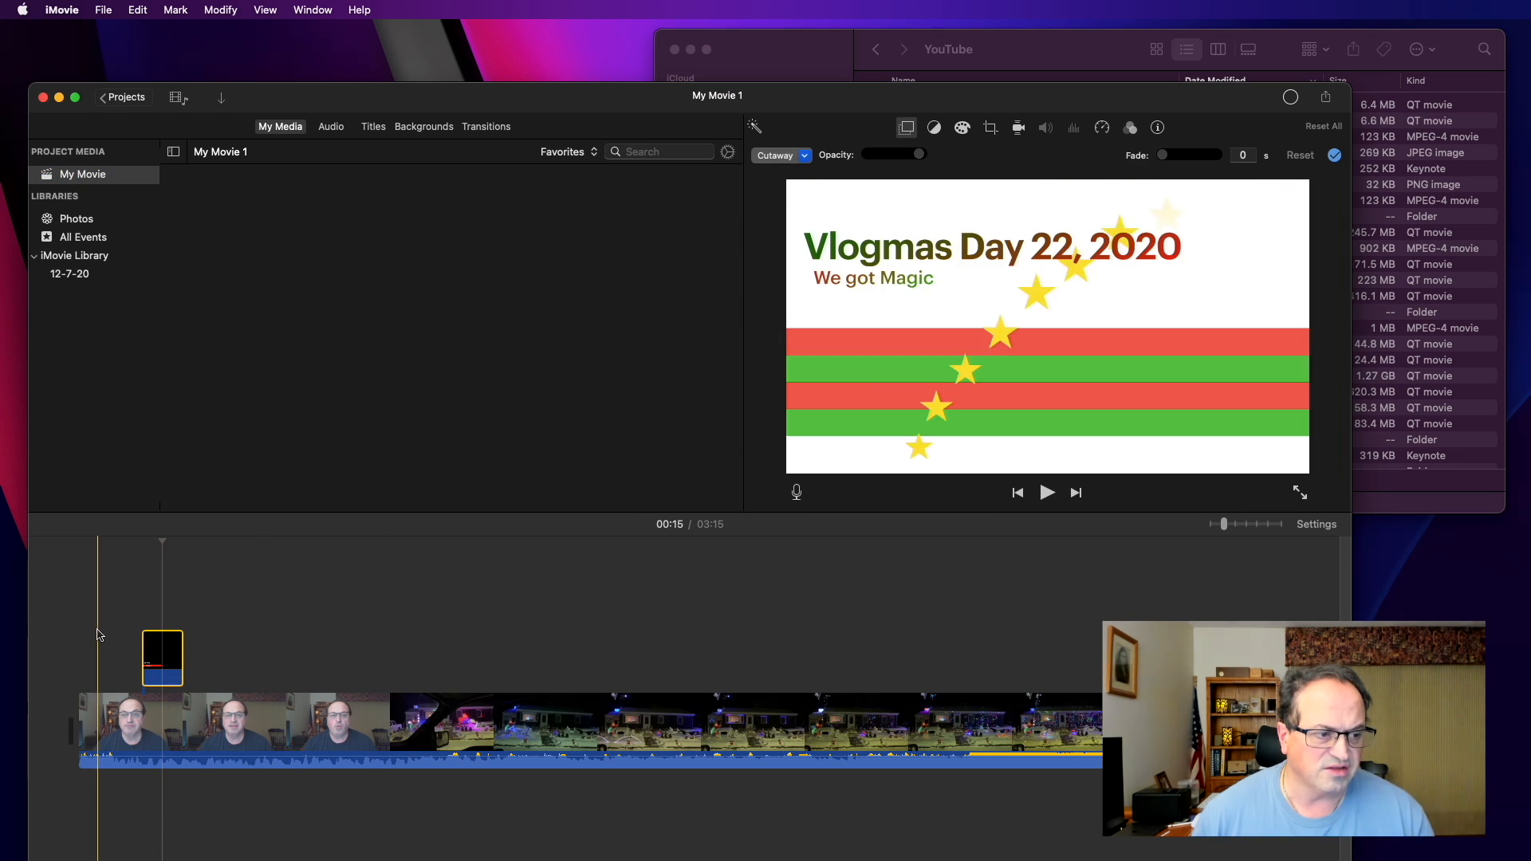
Play the project from the beginning past the lower-third overlay, then pause playback.
click(77, 635)
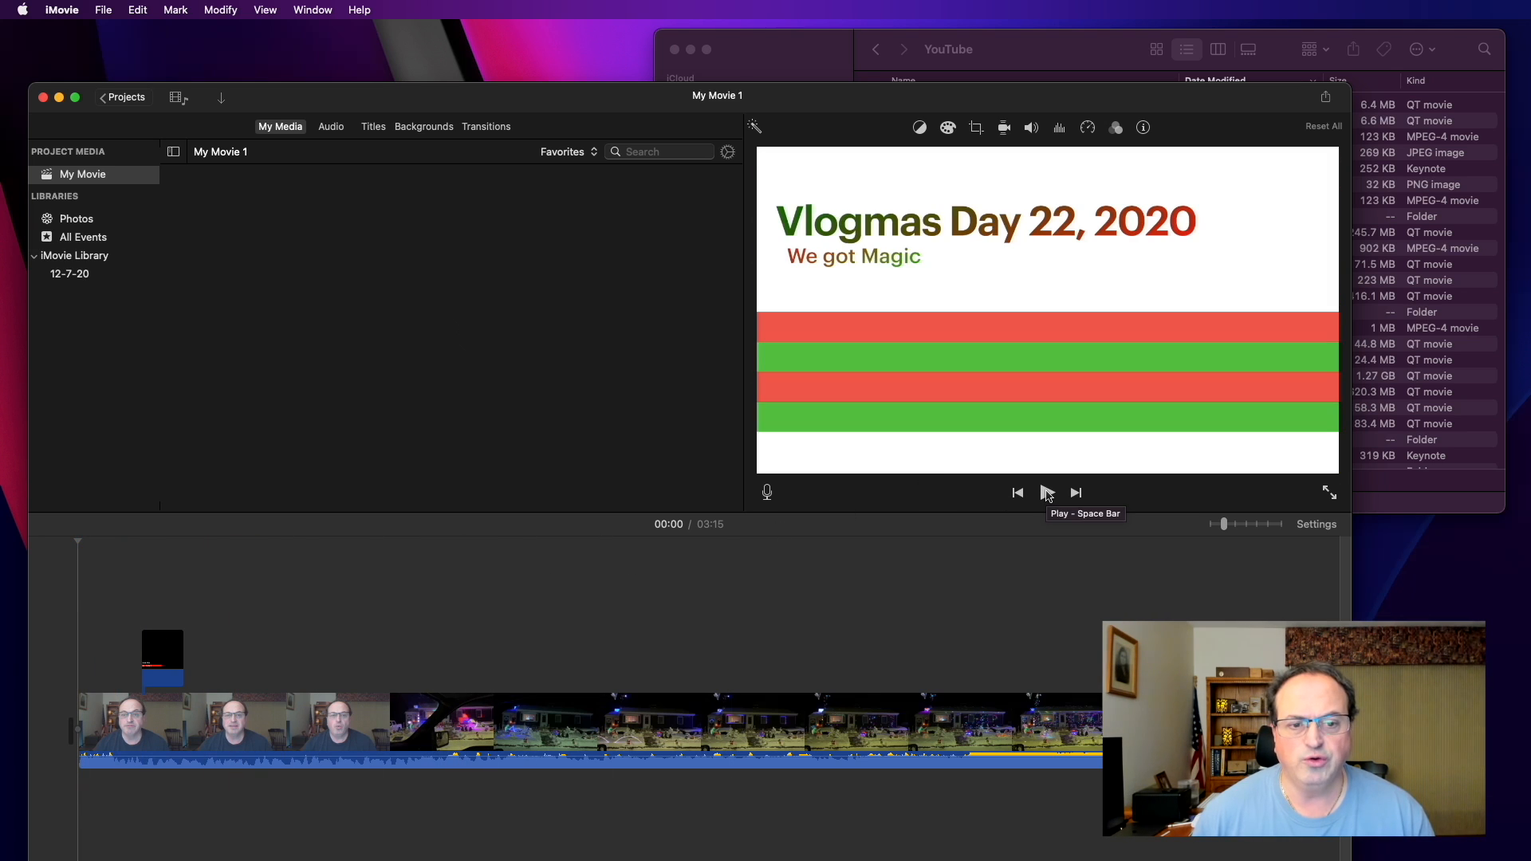
click(1047, 493)
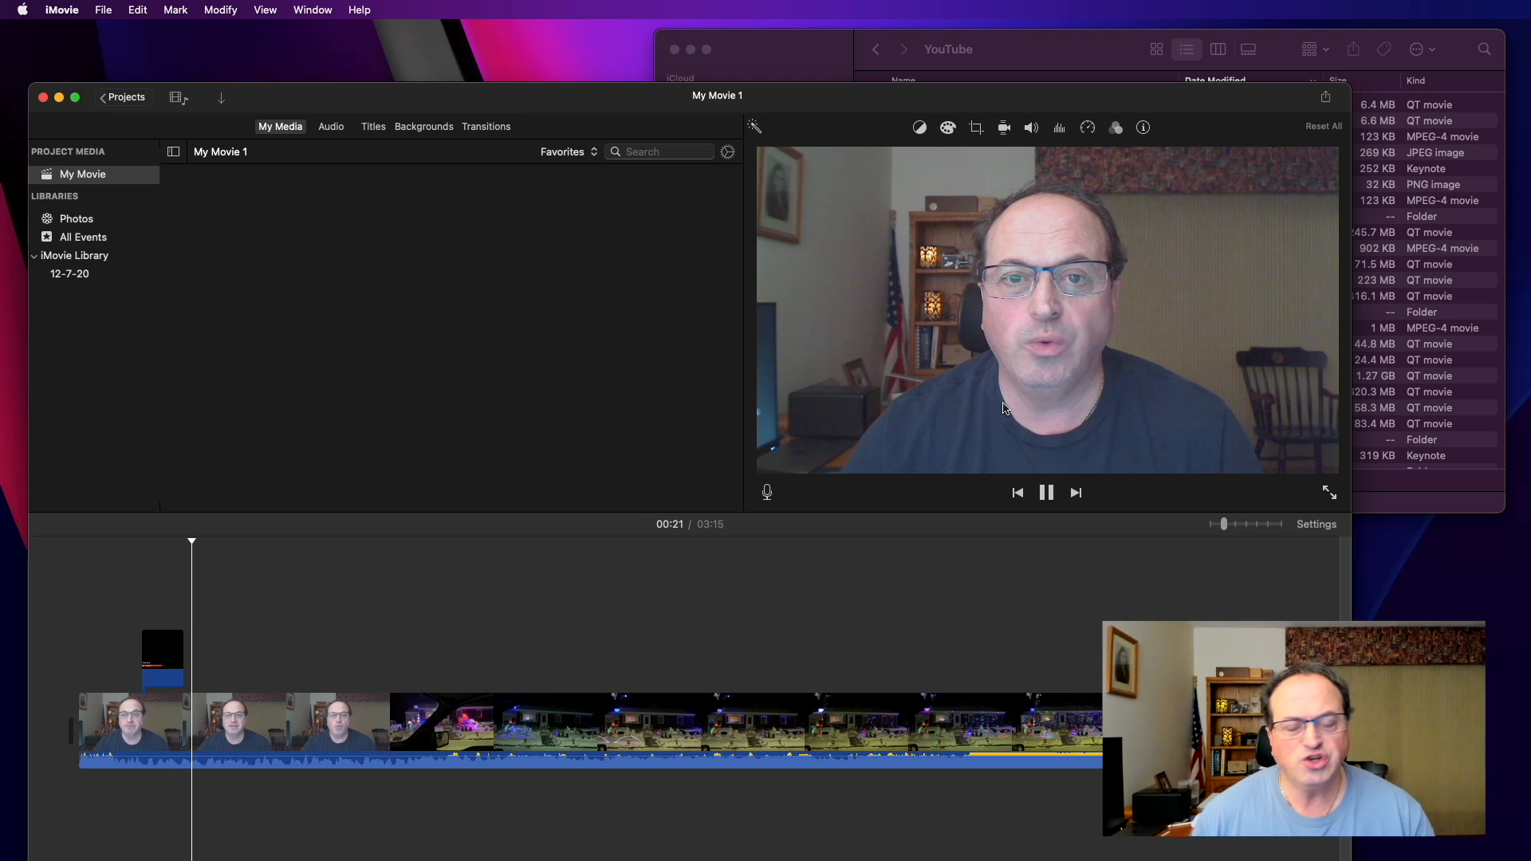
click(1046, 493)
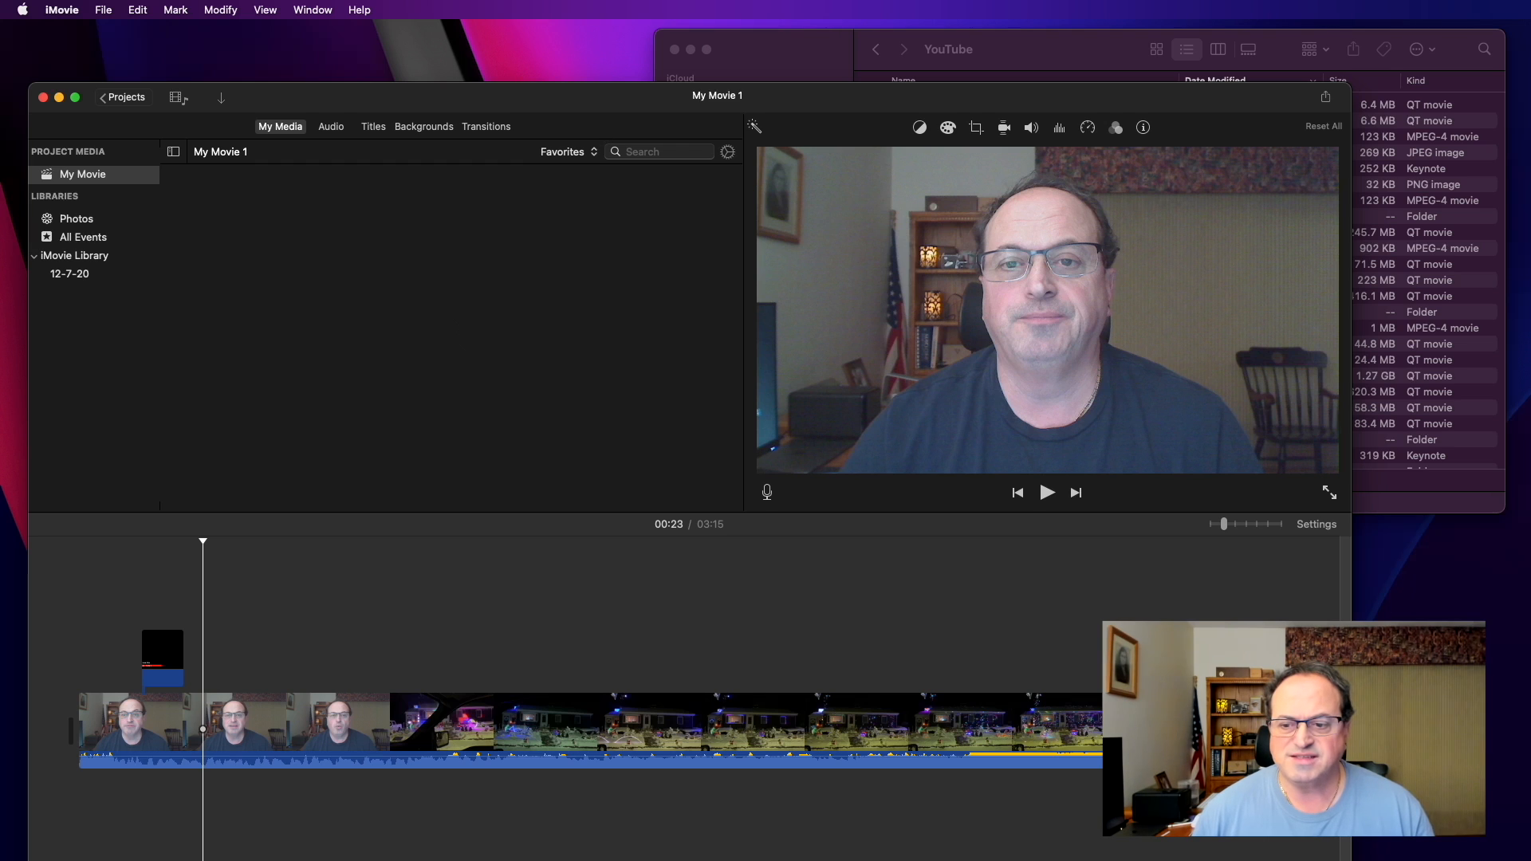
Switch back to Keynote and open the movie export settings for the presentation.
drag(1529, 558, 419, 118)
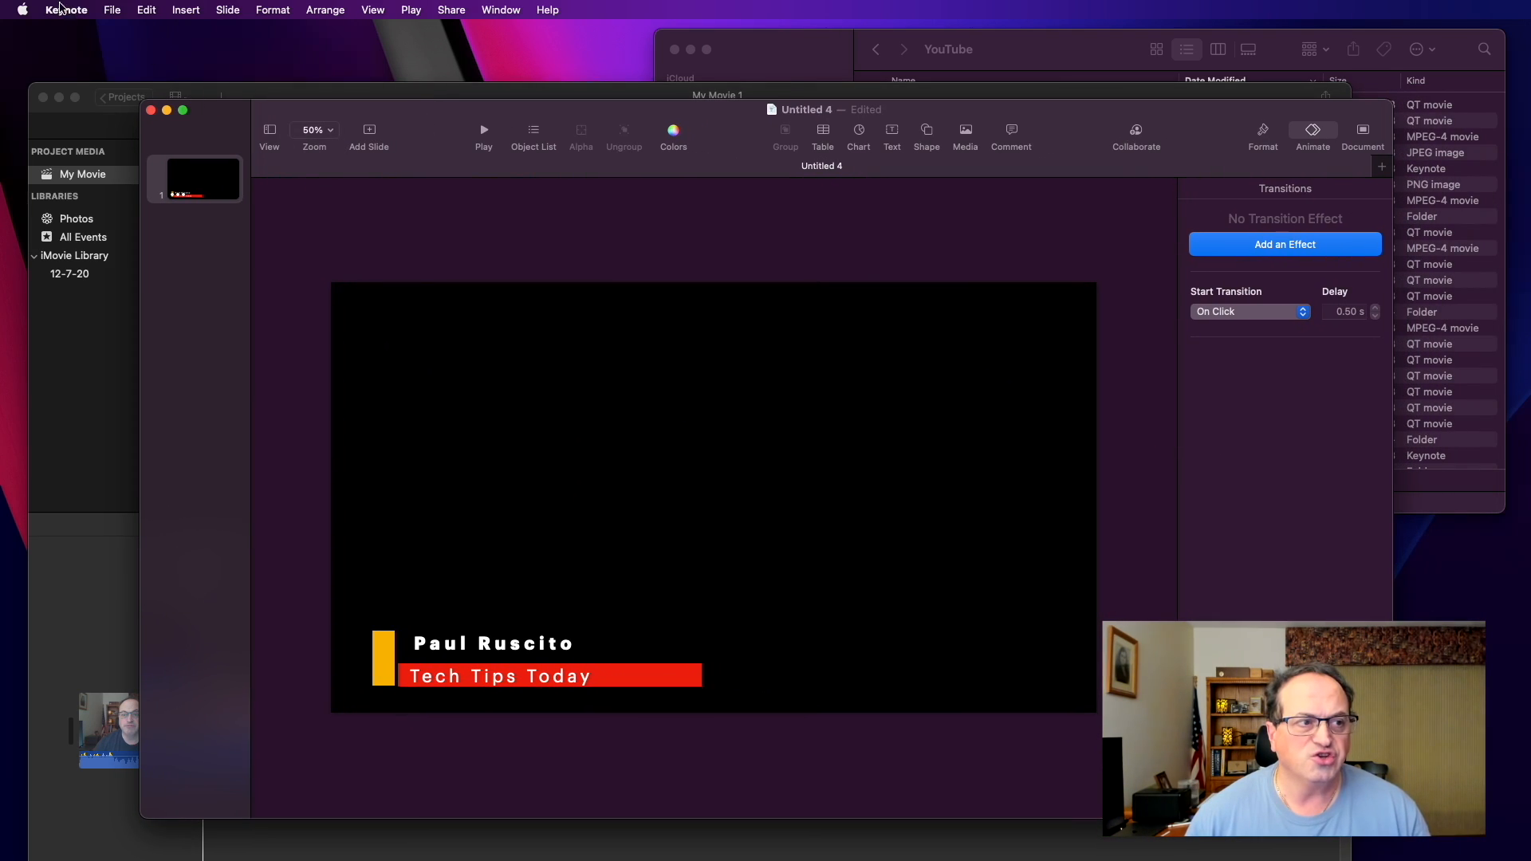
click(113, 10)
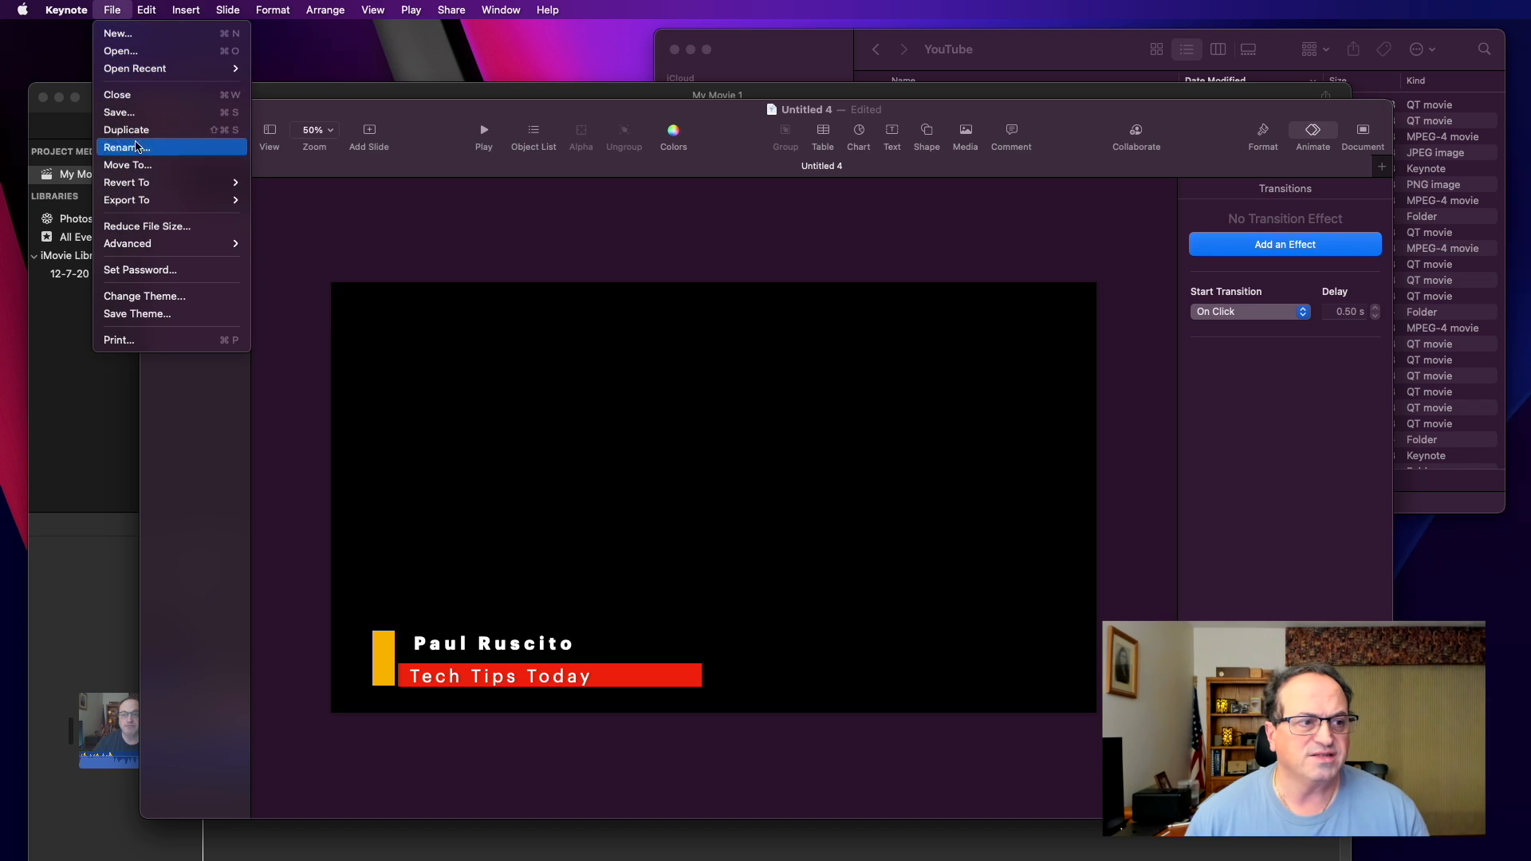
mouse_move(154, 201)
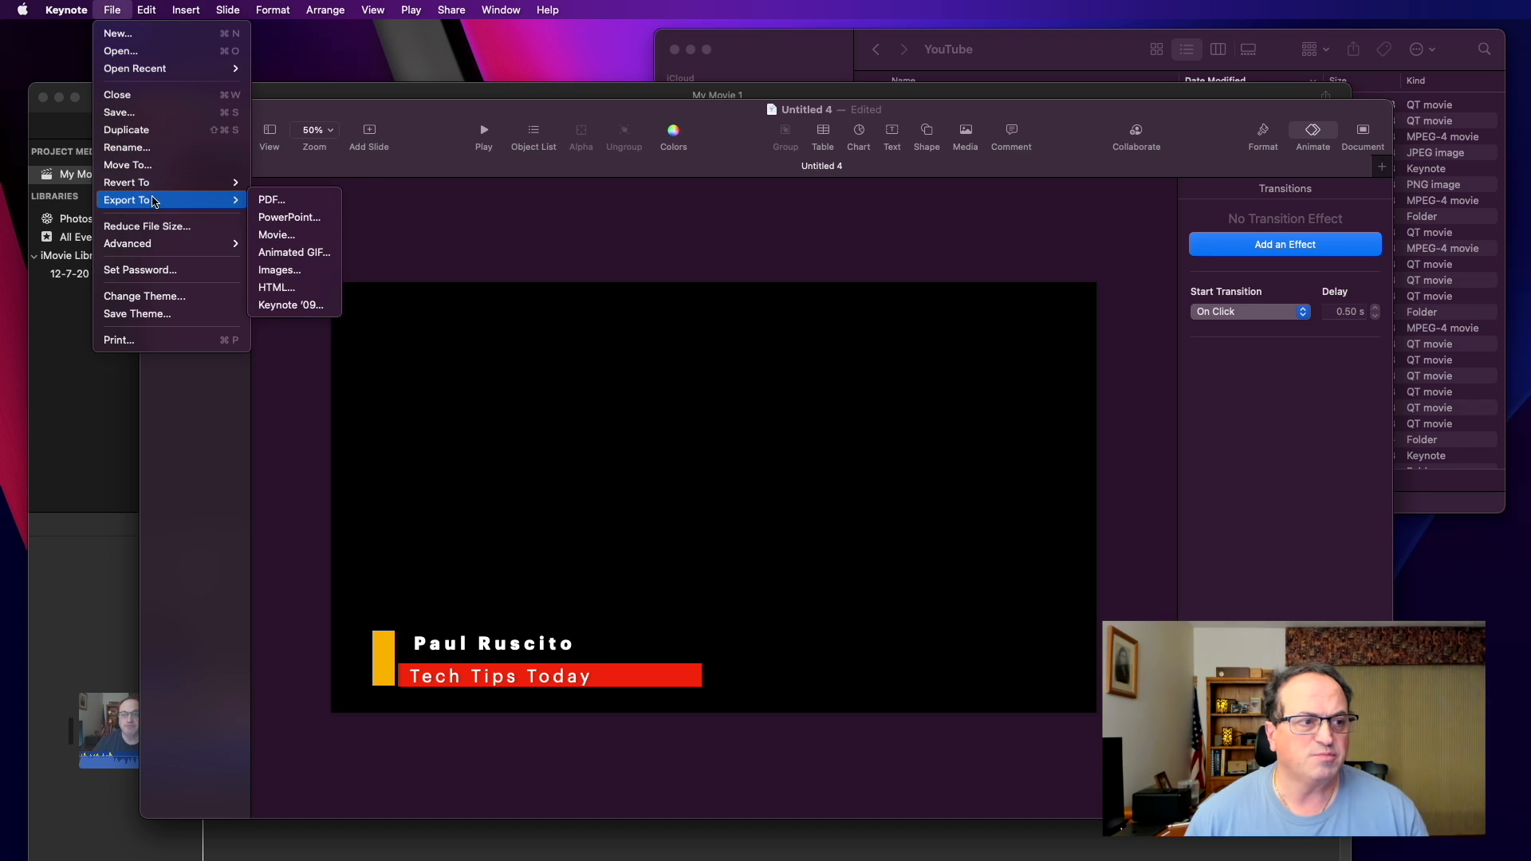
click(280, 235)
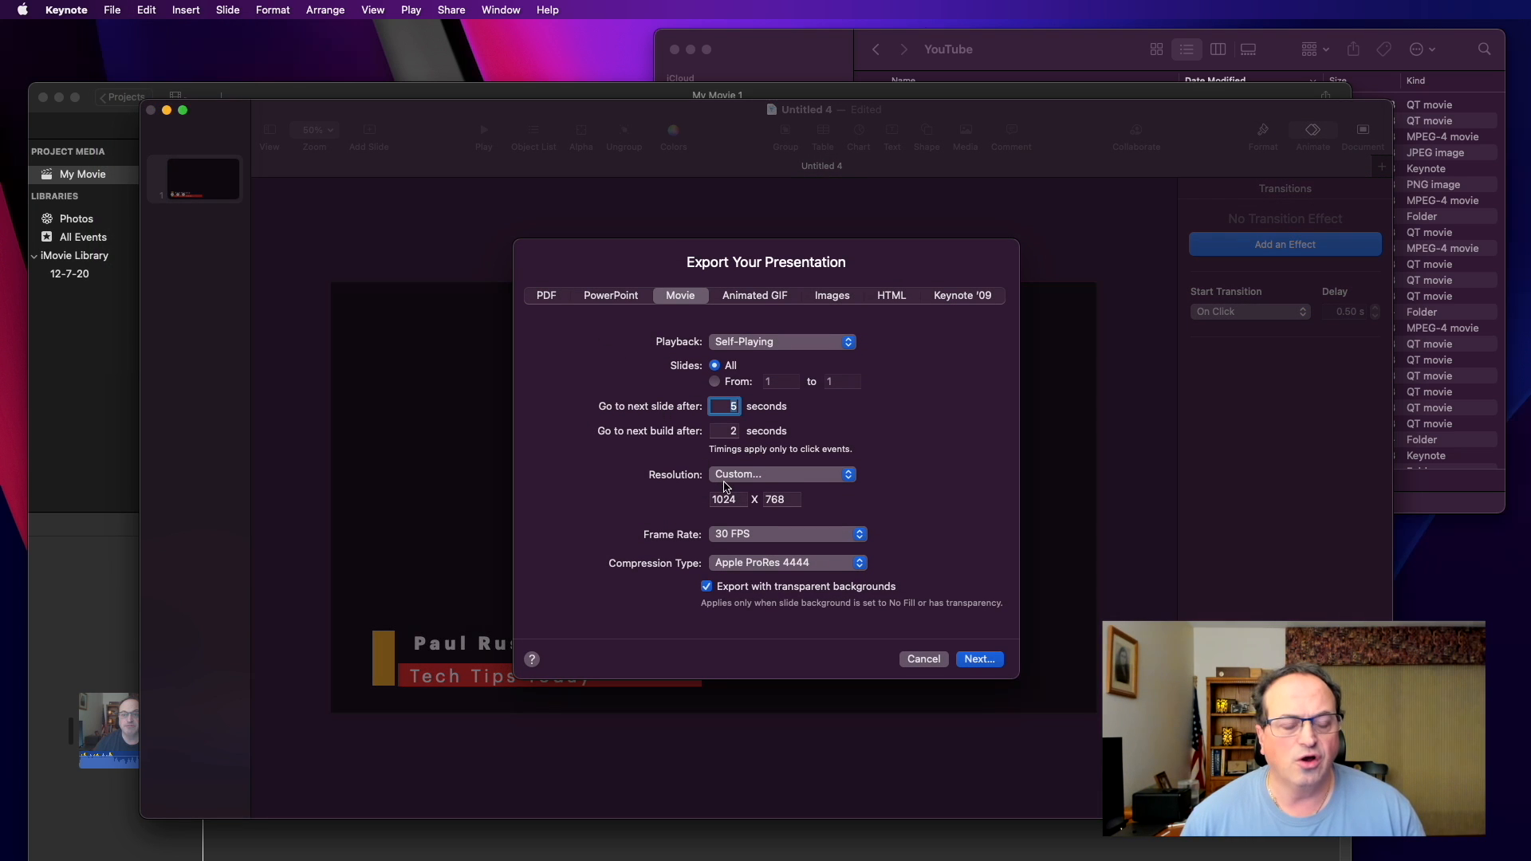